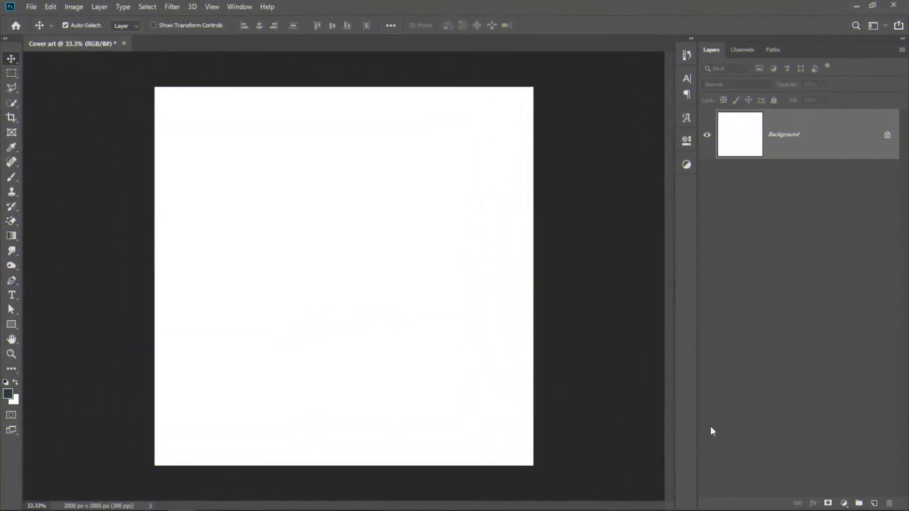
# Step: Cover the white canvas with a dark teal #263b41 Solid Color fill layer
pyautogui.click(843, 503)
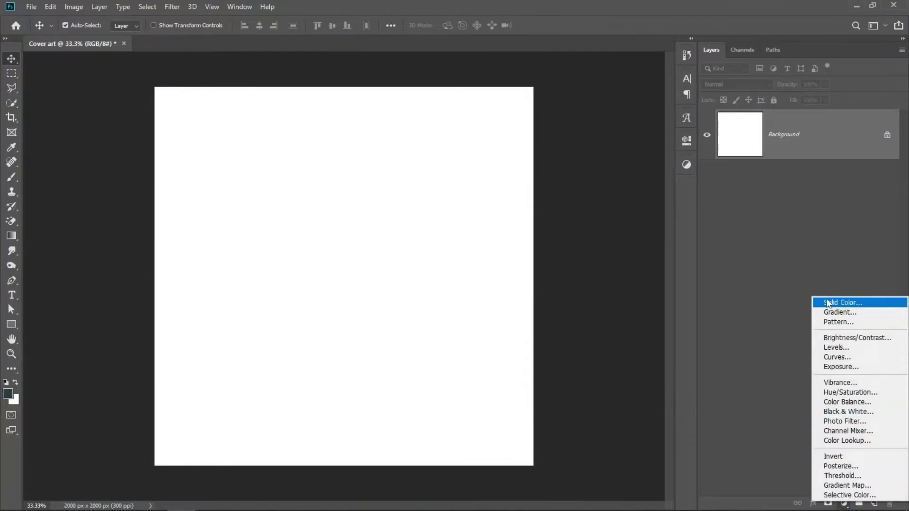
pyautogui.click(829, 303)
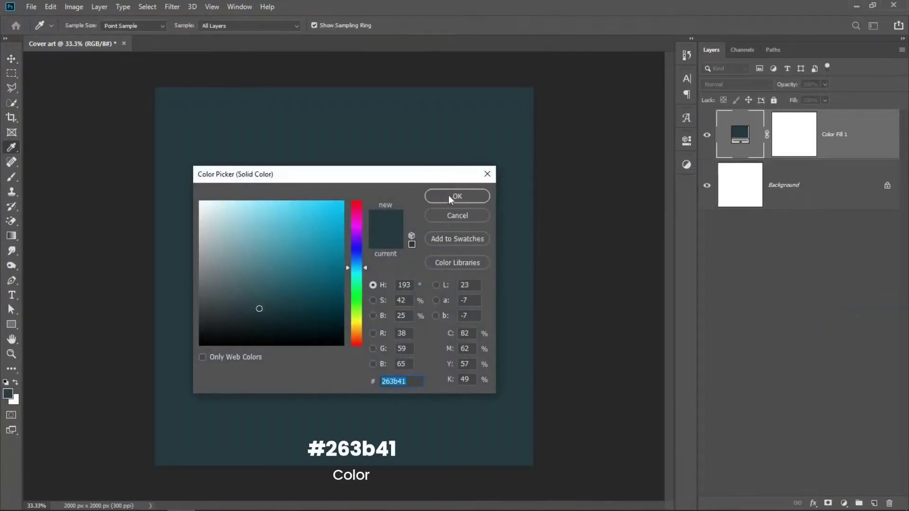
pyautogui.click(449, 197)
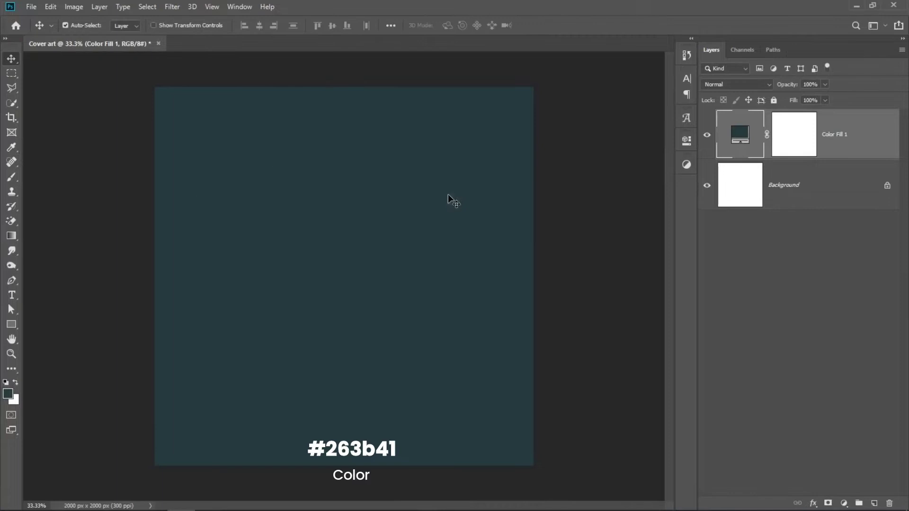
# Step: Place texture 1 as an embedded layer and blend it in Overlay mode
pyautogui.click(35, 8)
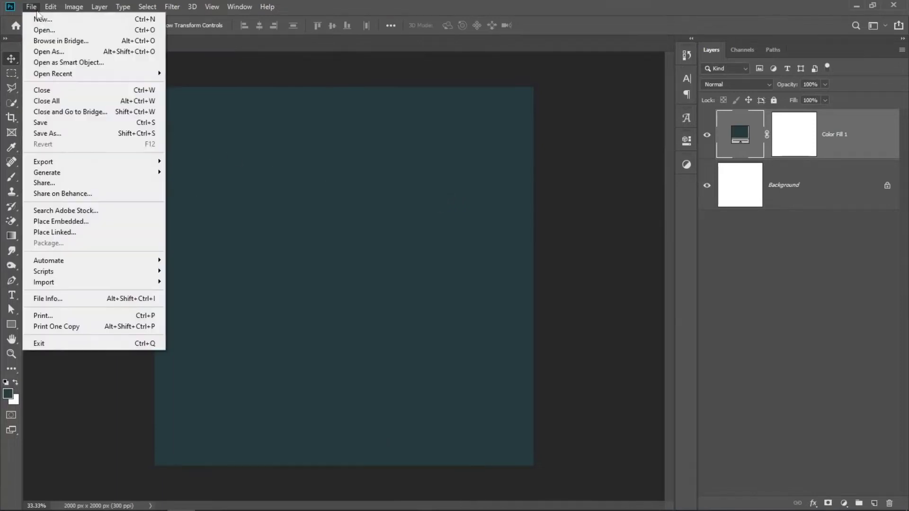
pyautogui.click(60, 221)
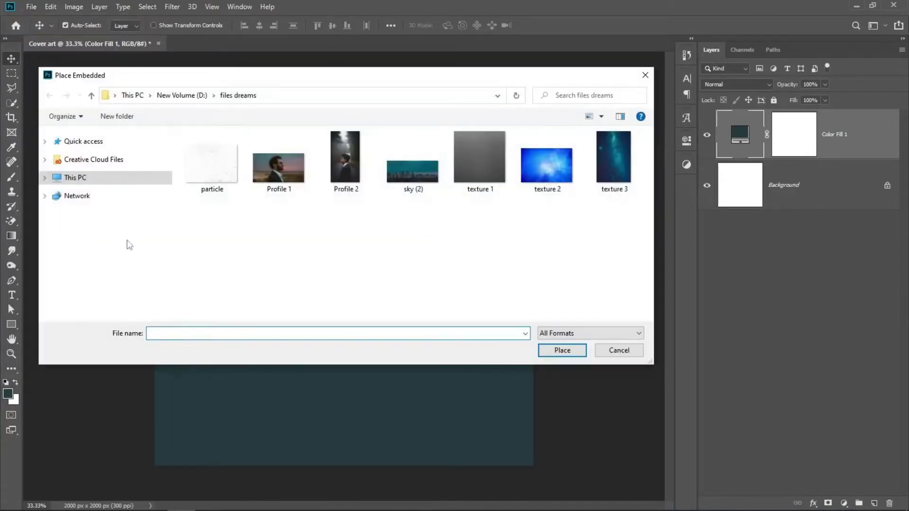
pyautogui.click(479, 159)
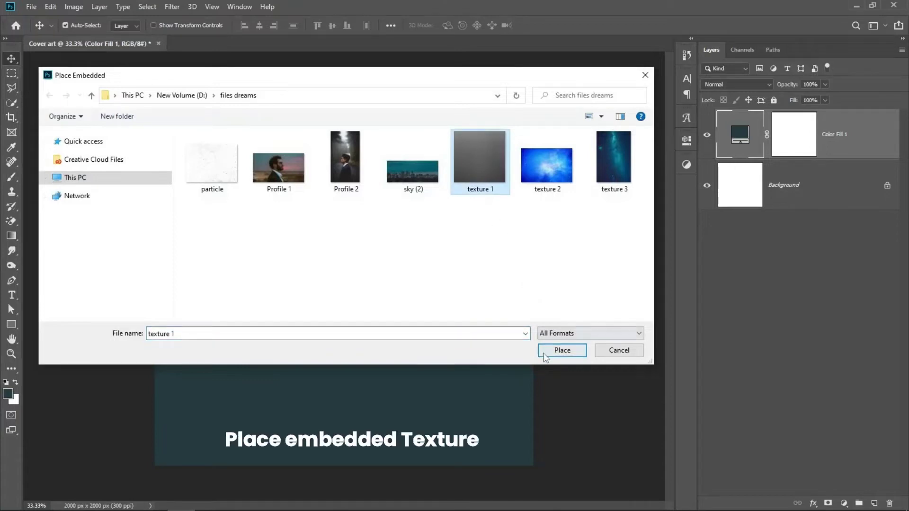
pyautogui.click(561, 350)
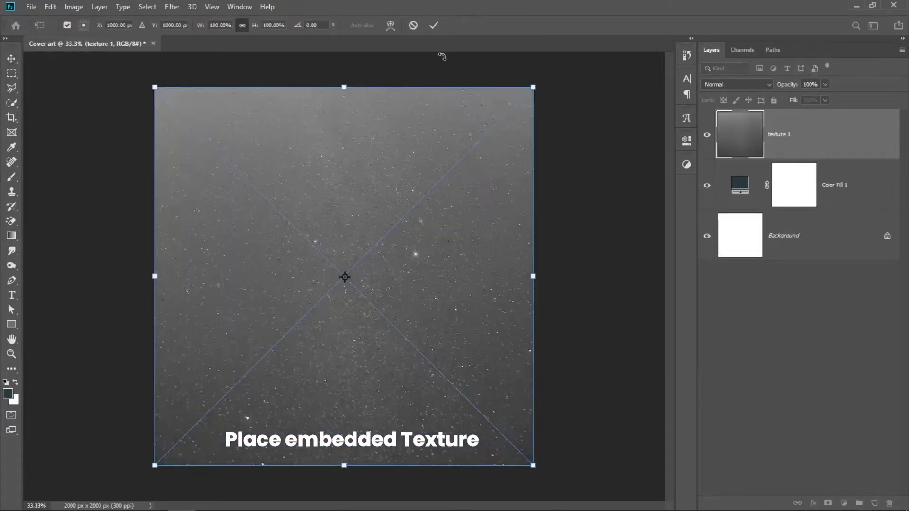
pyautogui.click(435, 28)
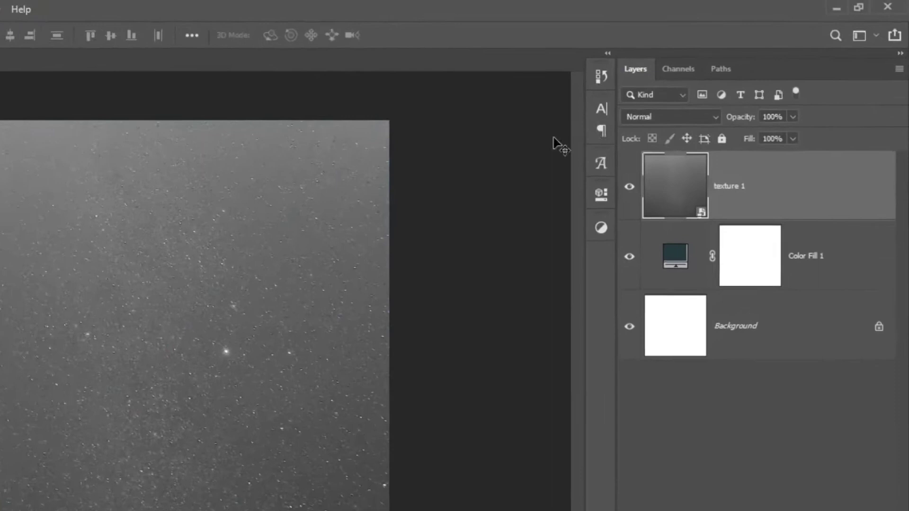
pyautogui.click(730, 85)
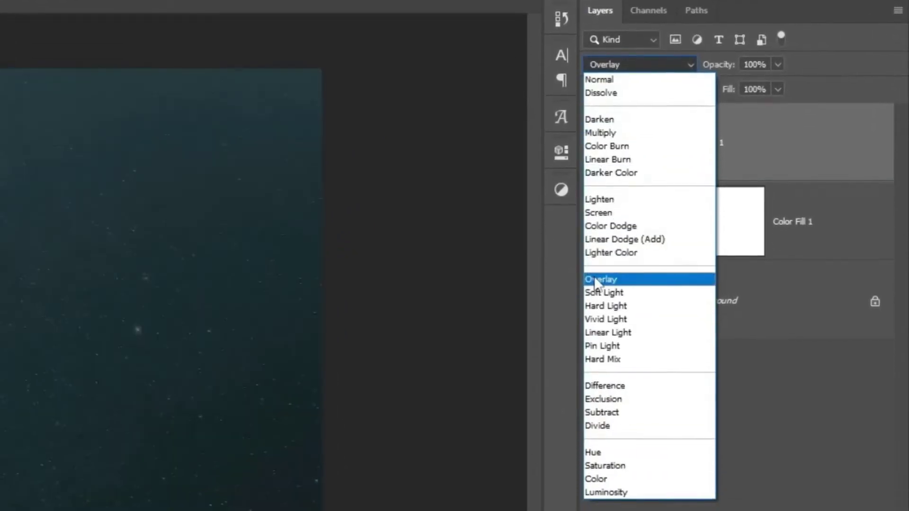
pyautogui.click(597, 347)
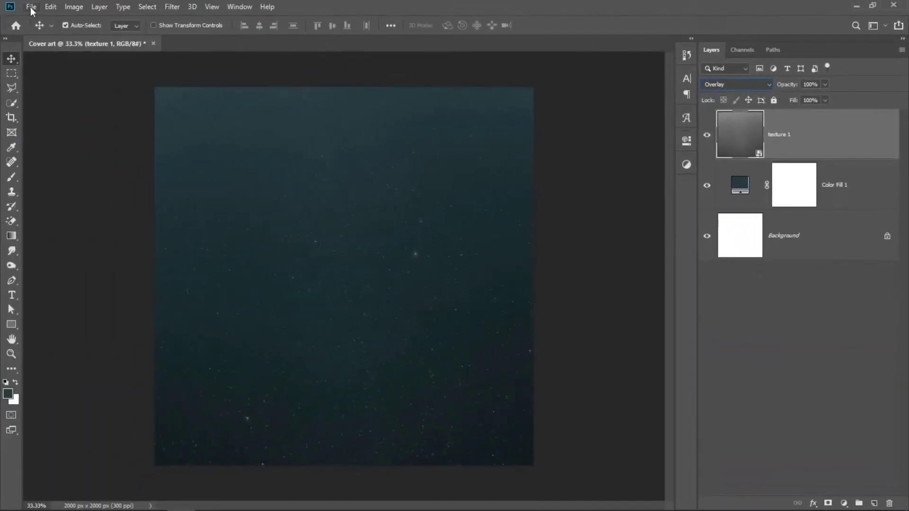
pyautogui.click(31, 7)
# Step: Place texture 2 embedded and stretch it to fill the canvas top to bottom
pyautogui.click(57, 222)
pyautogui.click(557, 186)
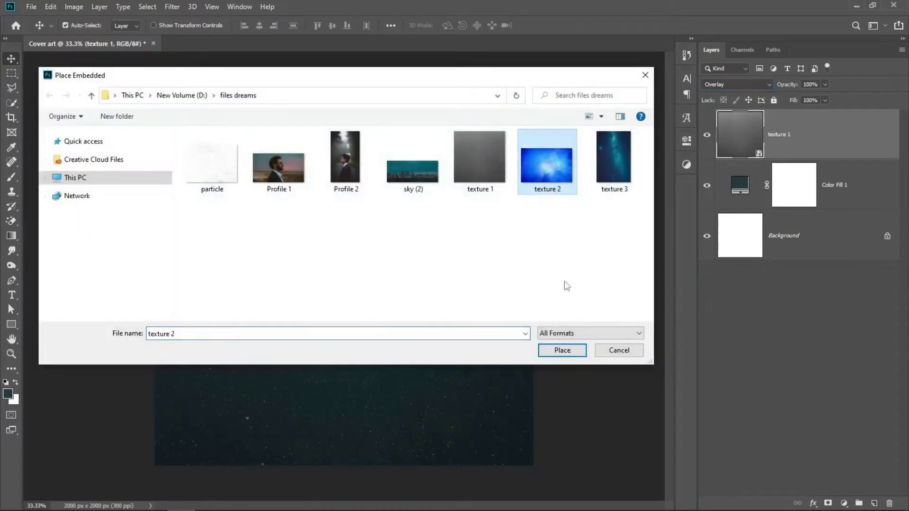
pyautogui.click(563, 350)
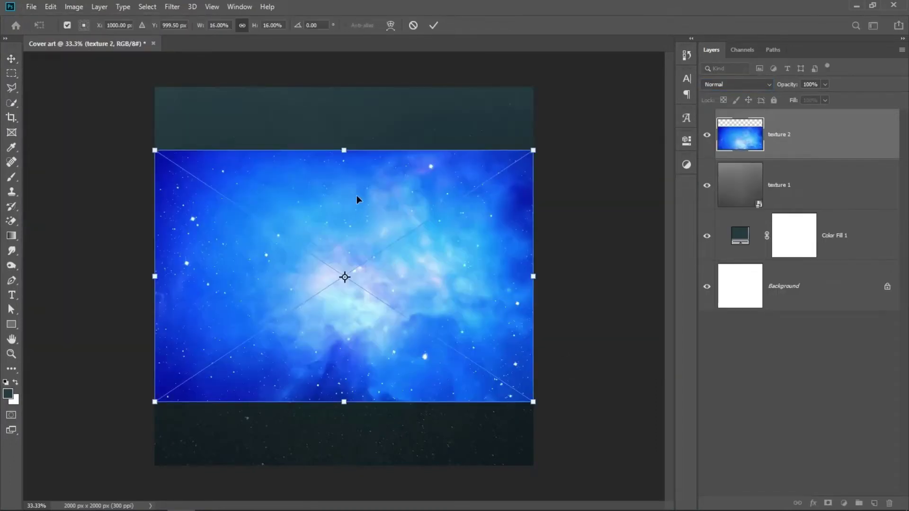
pyautogui.moveTo(348, 136); pyautogui.dragTo(344, 85)
pyautogui.moveTo(345, 401); pyautogui.dragTo(344, 464)
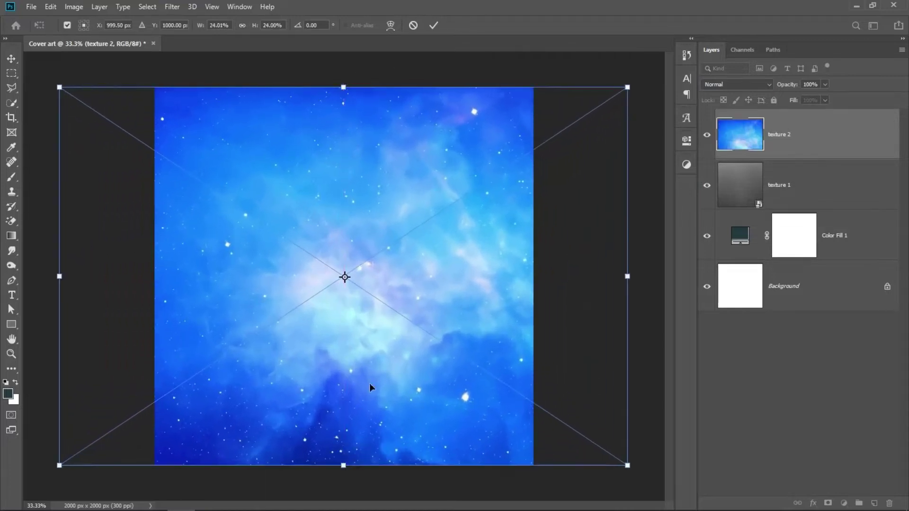
pyautogui.click(434, 26)
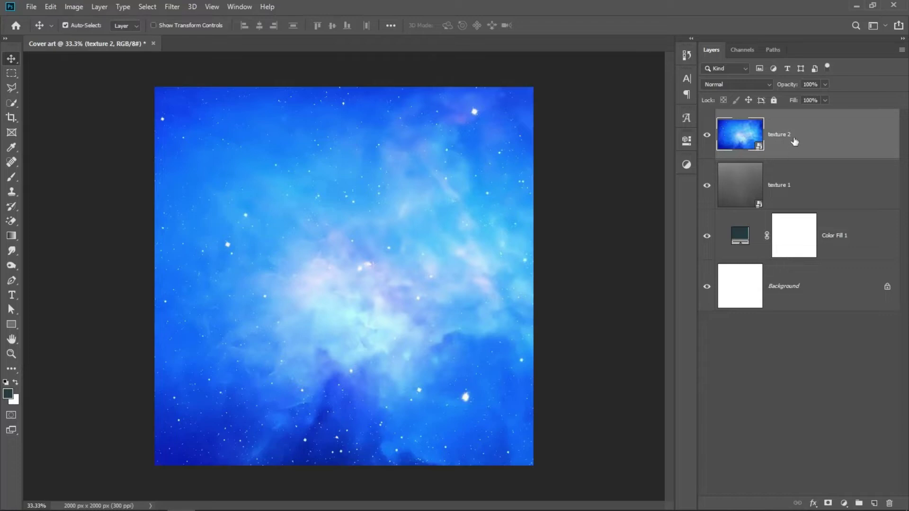
# Step: Rasterize texture 2, desaturate it to grayscale, and blend it in Overlay
pyautogui.rightClick(793, 141)
pyautogui.click(697, 229)
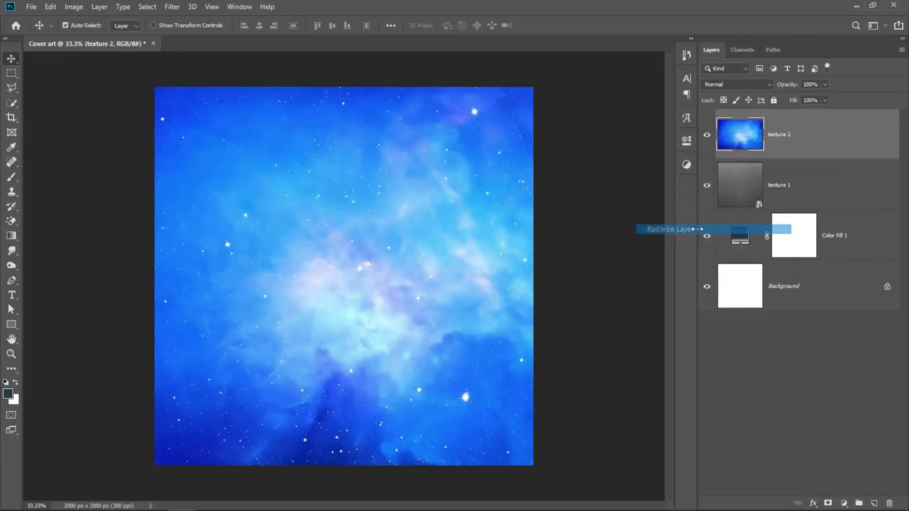
pyautogui.hotkey('ctrl', 'shift', 'u')
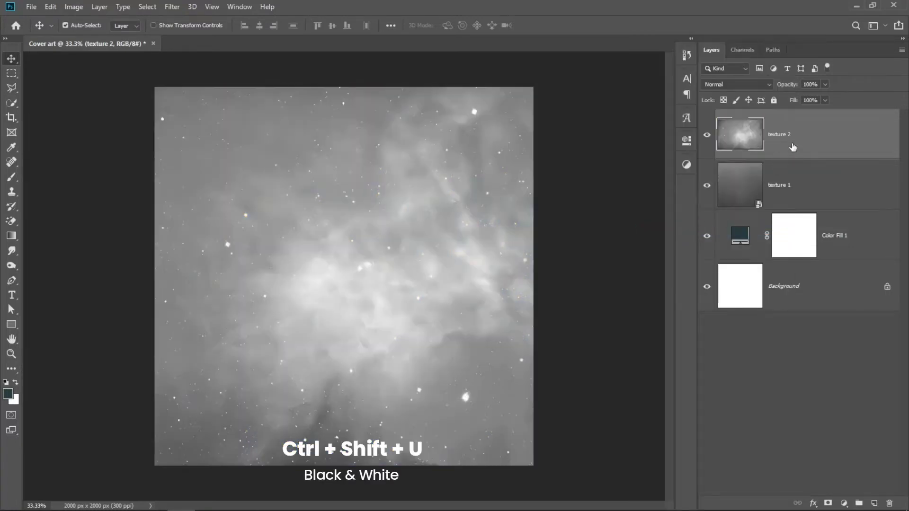
pyautogui.click(757, 83)
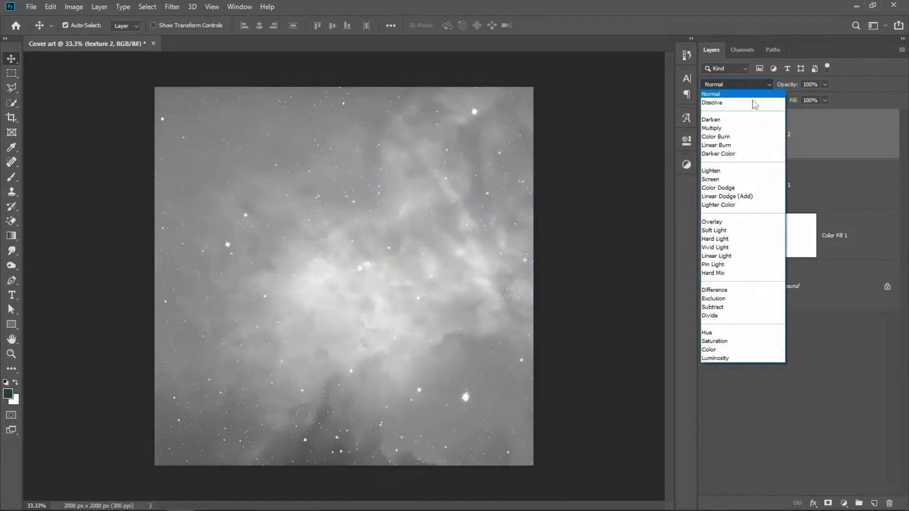
pyautogui.click(734, 218)
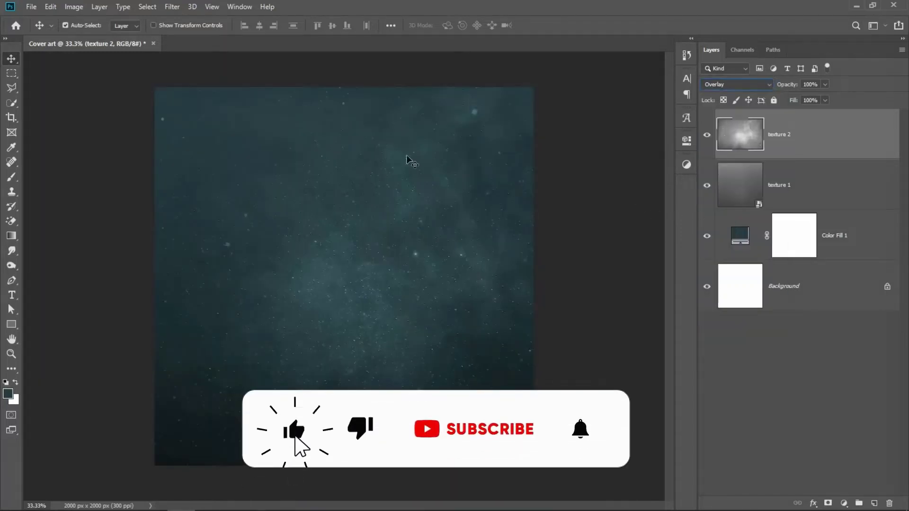
pyautogui.click(33, 7)
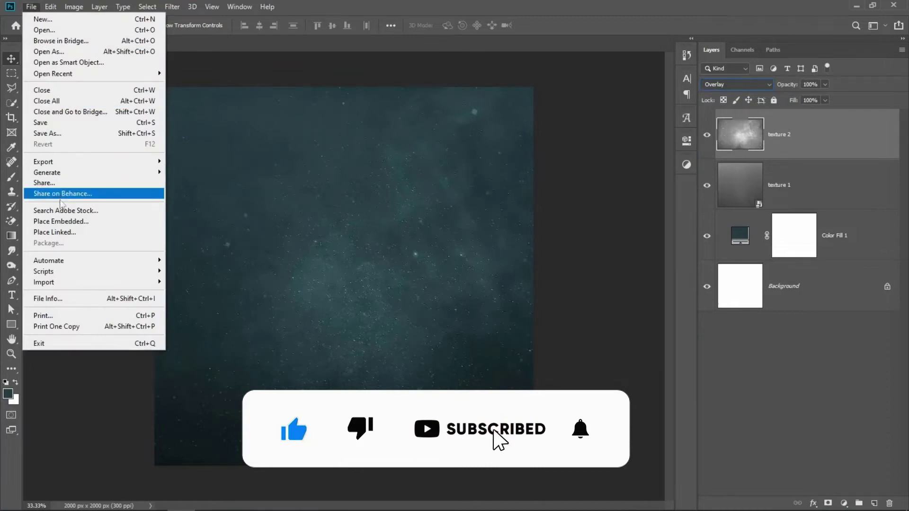
# Step: Place texture 3 embedded and widen it to span the canvas edges
pyautogui.click(61, 222)
pyautogui.click(603, 174)
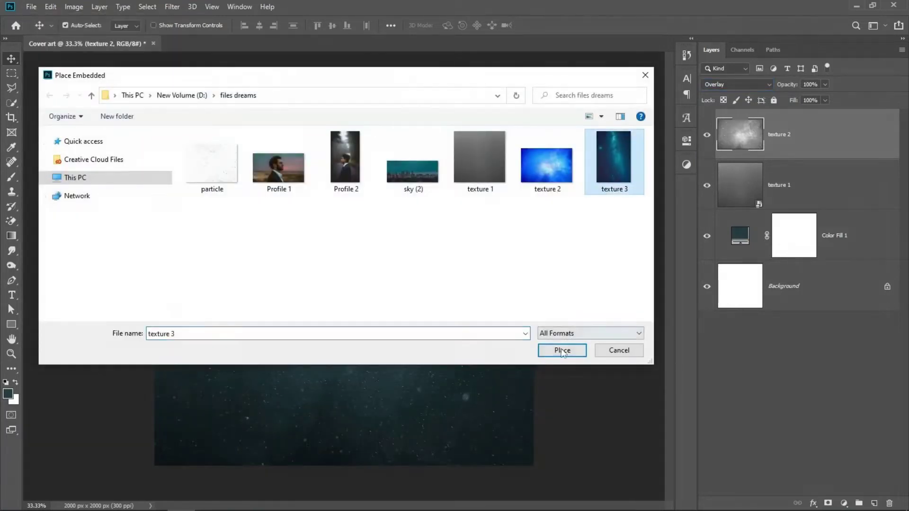
pyautogui.click(562, 350)
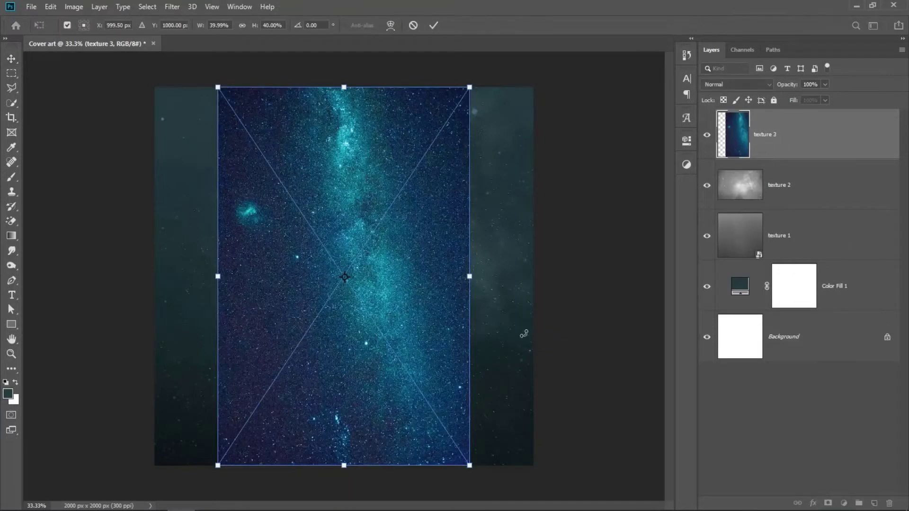
pyautogui.moveTo(471, 278); pyautogui.dragTo(533, 276)
pyautogui.moveTo(218, 276); pyautogui.dragTo(160, 283)
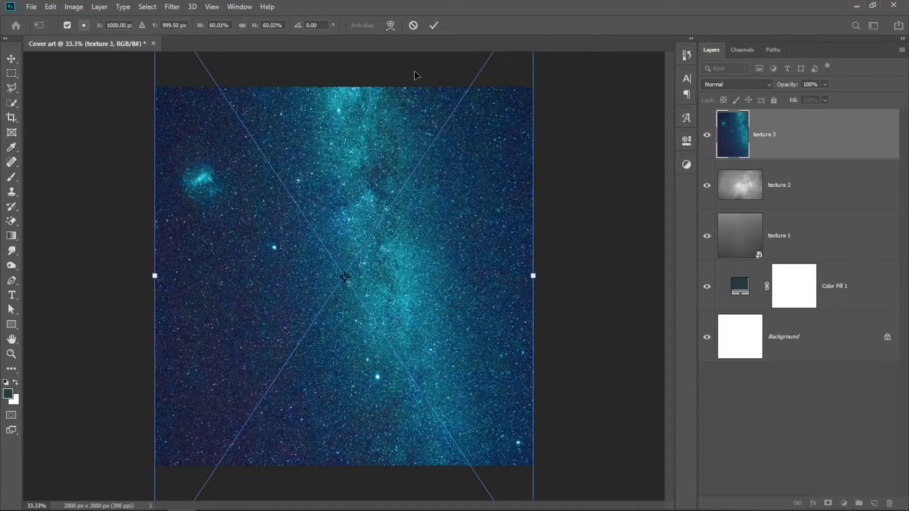
pyautogui.click(433, 26)
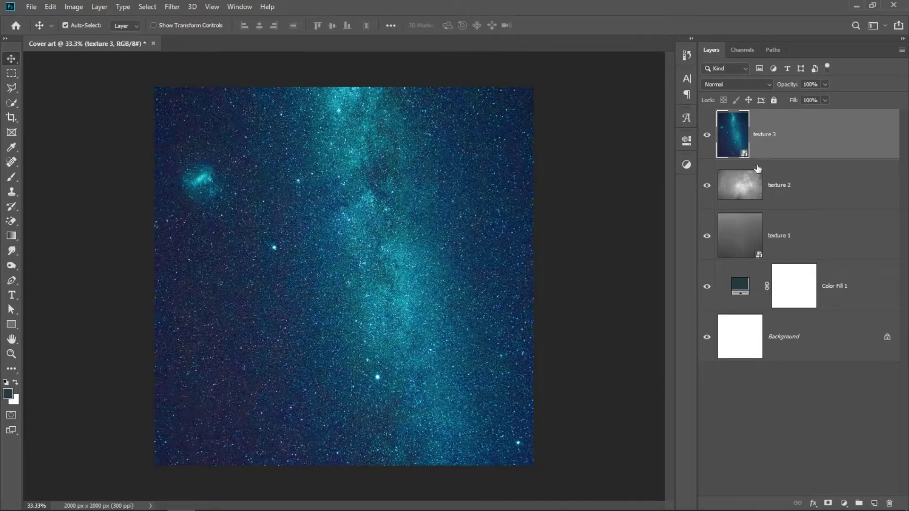
# Step: Rasterize texture 3, desaturate it to black and white, and blend in Overlay
pyautogui.rightClick(788, 144)
pyautogui.click(762, 193)
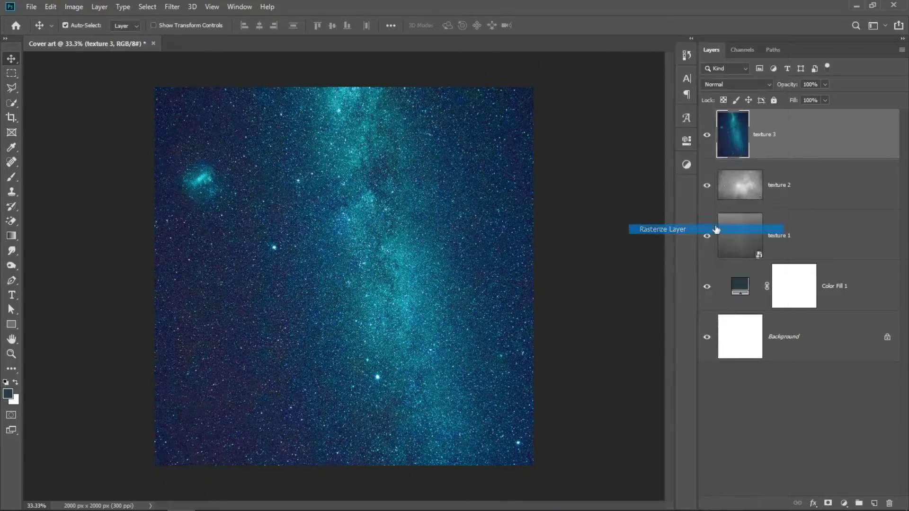
pyautogui.hotkey('ctrl', 'shift', 'u')
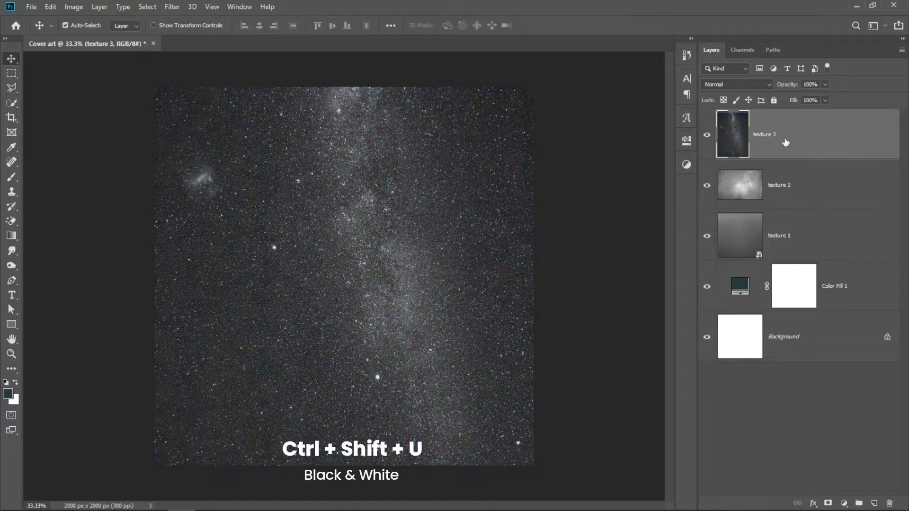
pyautogui.click(745, 84)
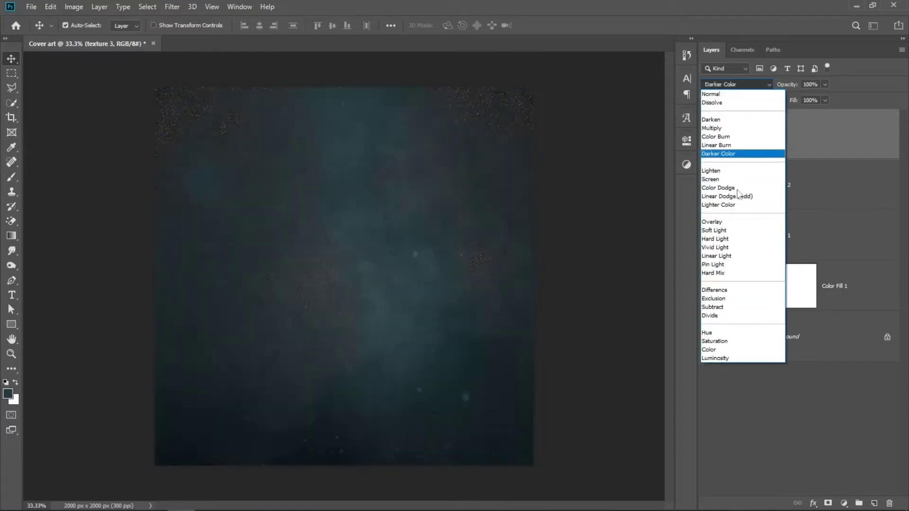
pyautogui.click(734, 222)
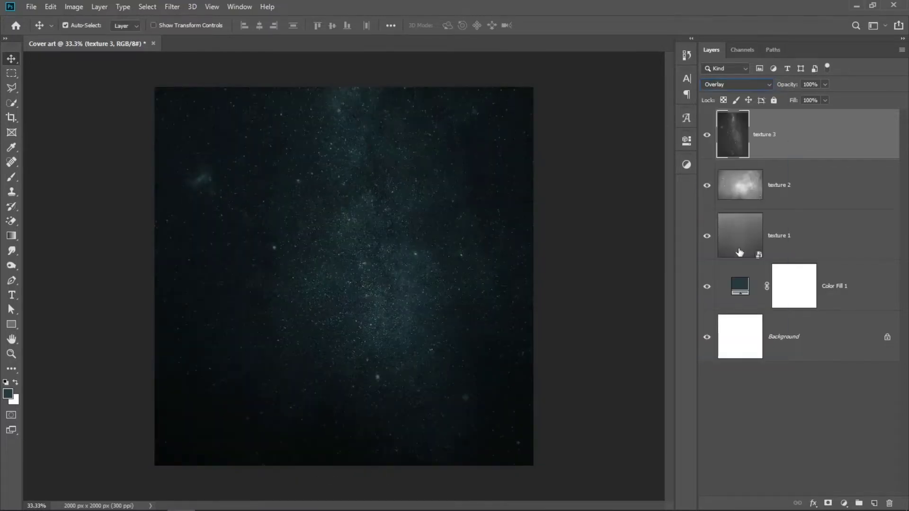
pyautogui.click(844, 504)
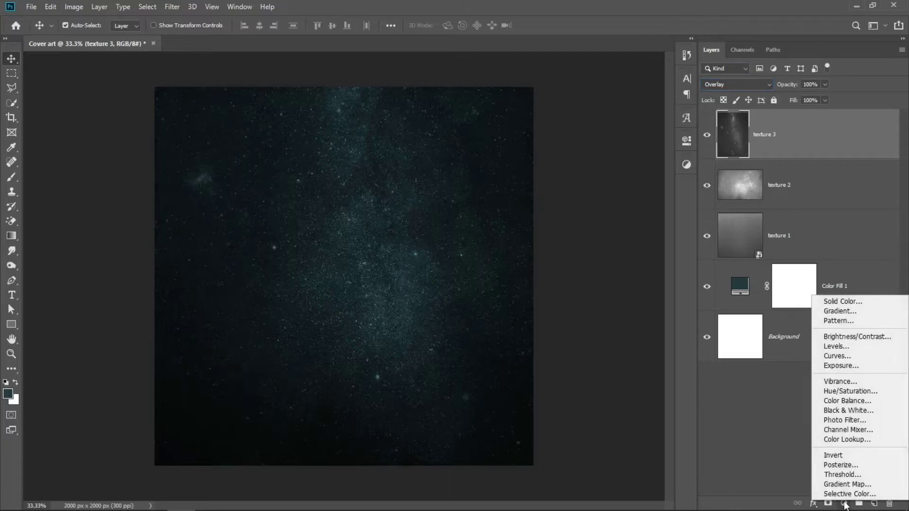
# Step: Add a black-to-white Gradient Fill layer blended in Soft Light at 30% opacity
pyautogui.click(840, 311)
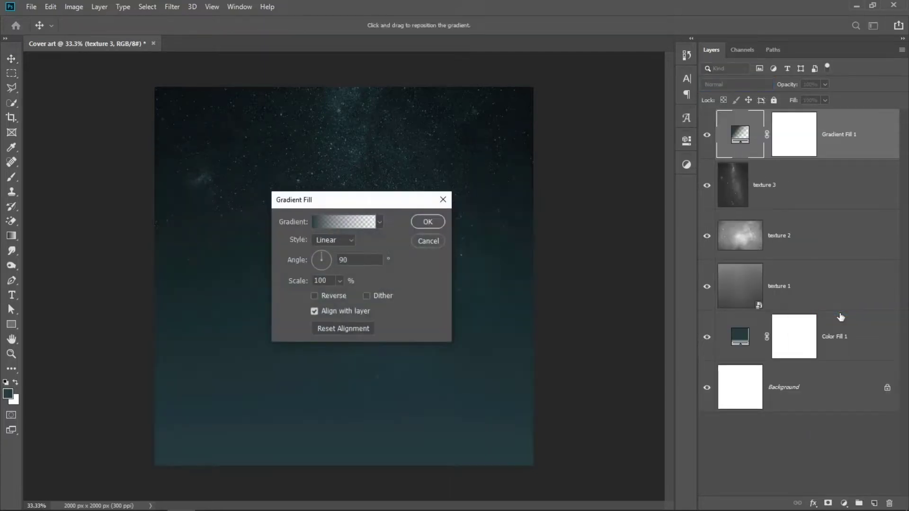
pyautogui.click(380, 222)
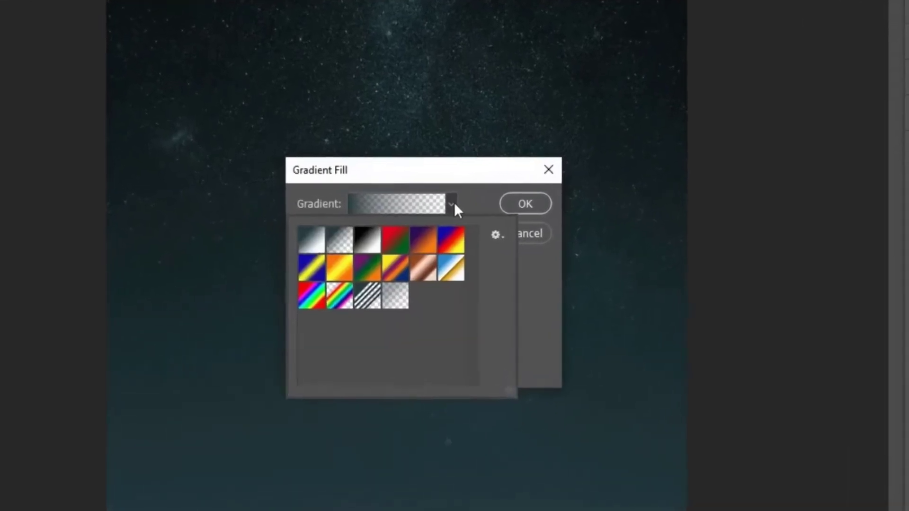
pyautogui.click(373, 243)
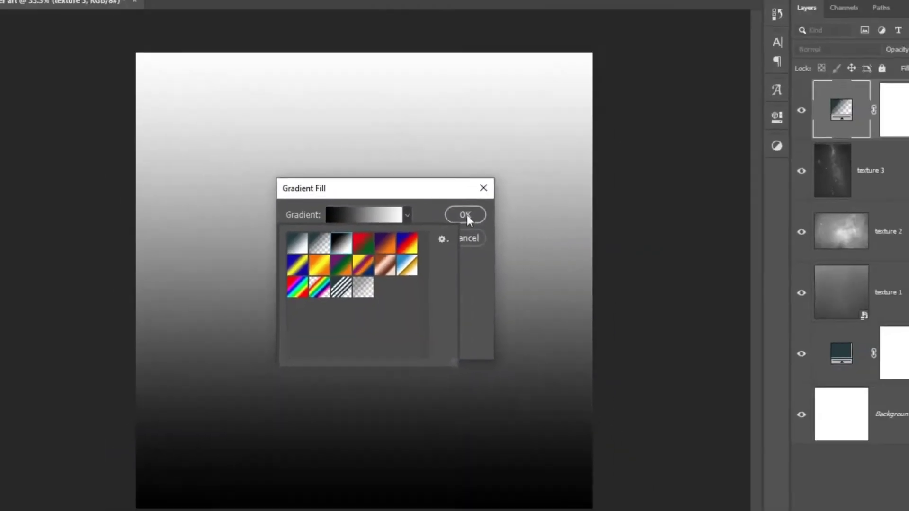
pyautogui.click(527, 203)
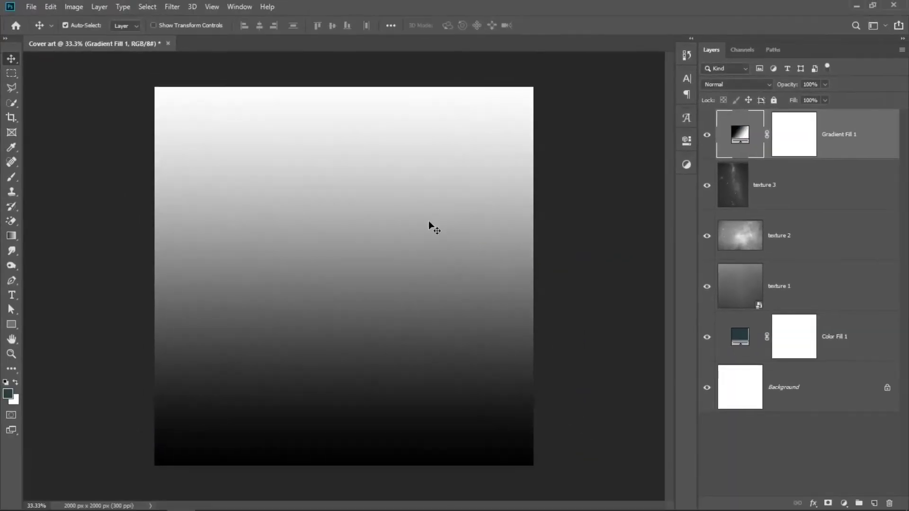
pyautogui.click(763, 84)
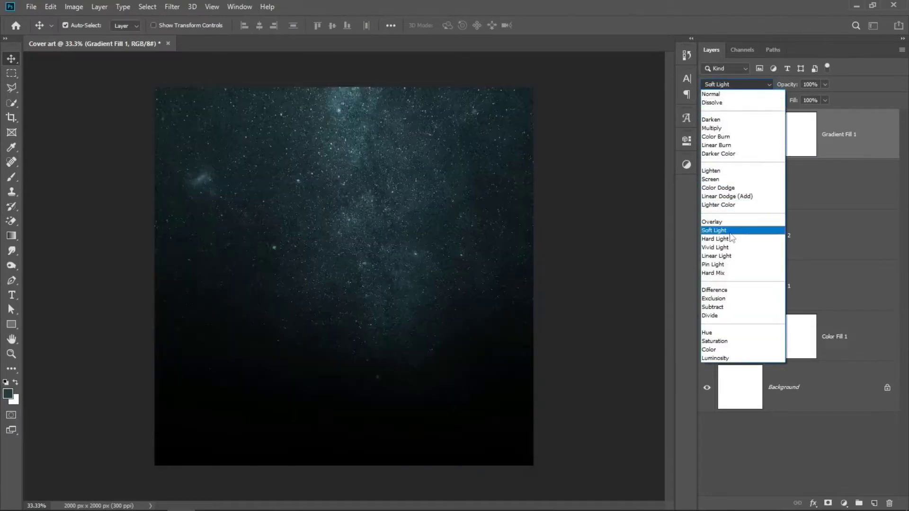
pyautogui.click(731, 231)
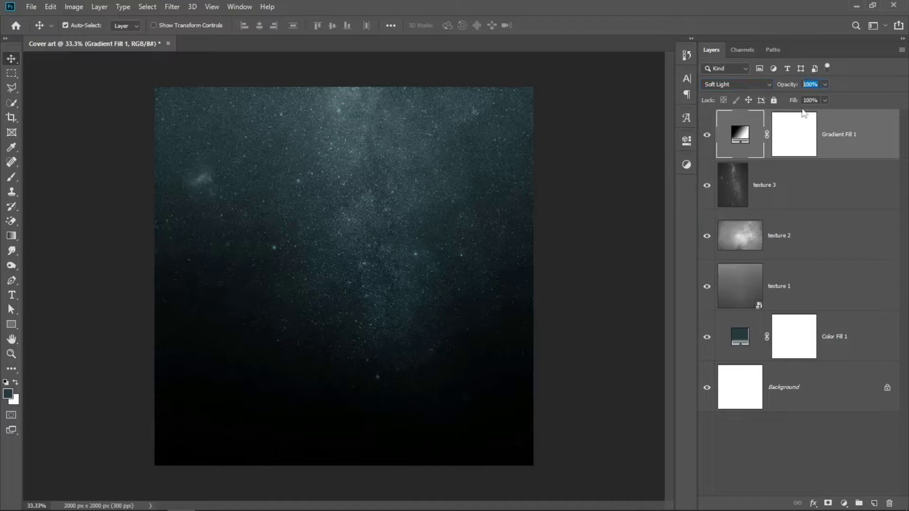
pyautogui.write('30')
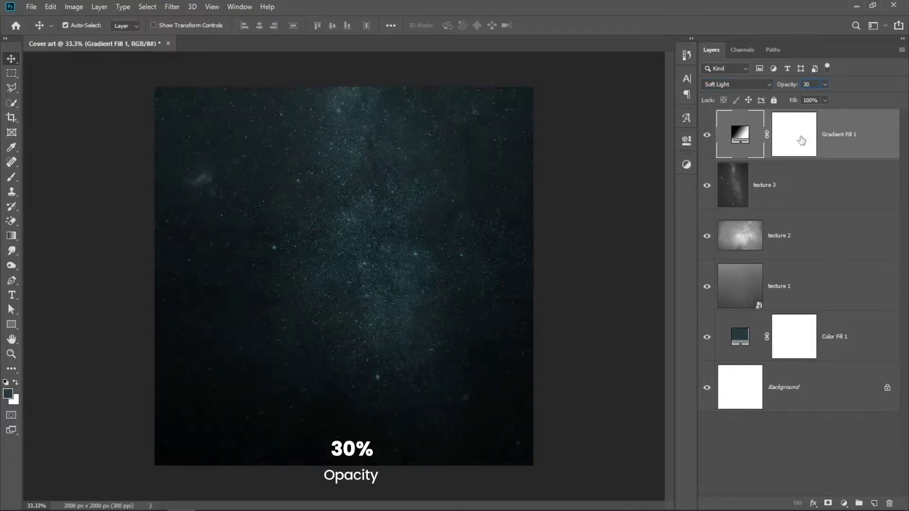
pyautogui.press('Return')
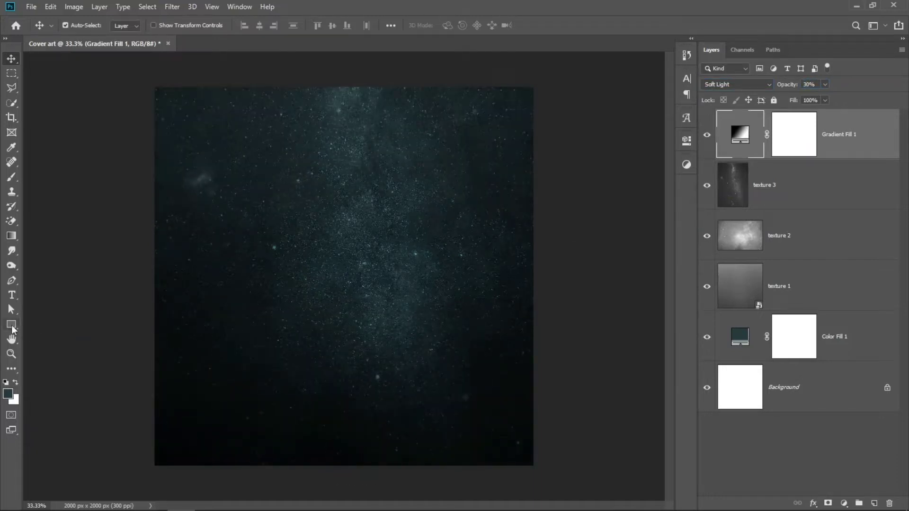
pyautogui.click(12, 326)
# Step: Draw a tall full-height rectangle band filled white (#ffffff)
pyautogui.moveTo(320, 90); pyautogui.dragTo(389, 478)
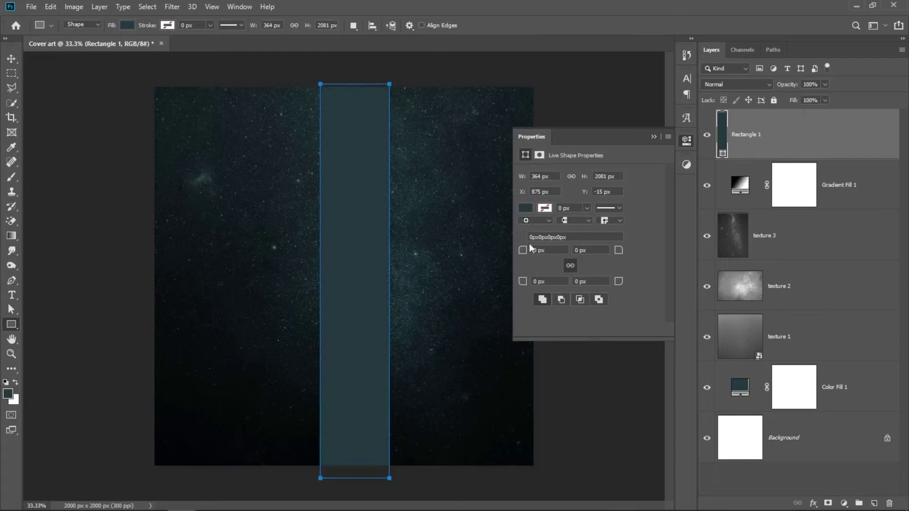
pyautogui.click(526, 209)
pyautogui.click(634, 230)
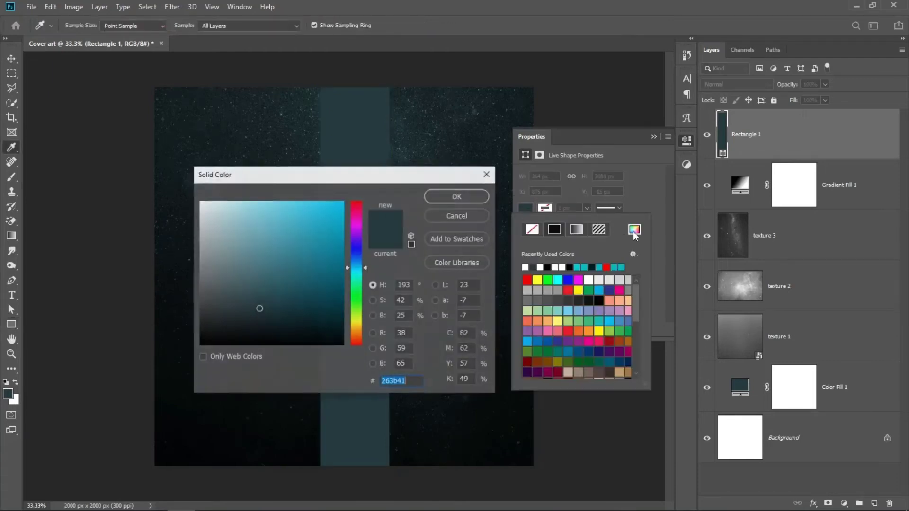
pyautogui.write('e3e3e3ffffff')
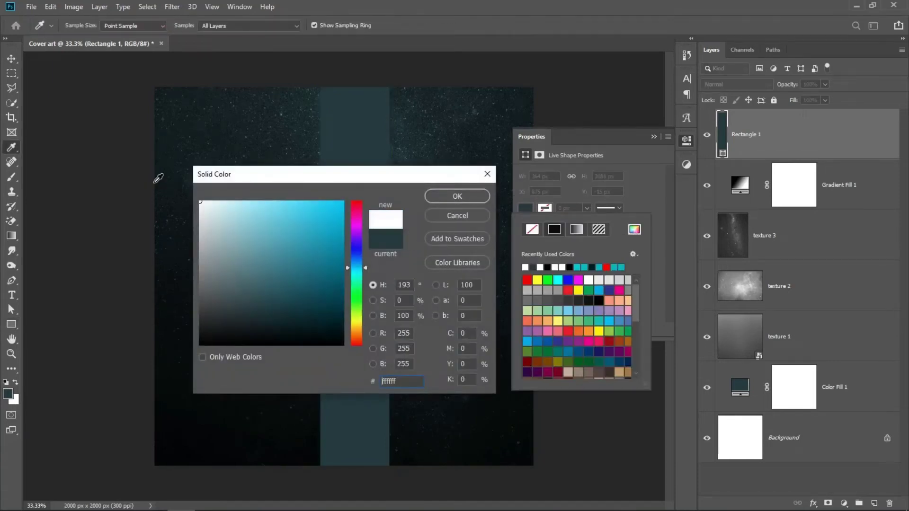
pyautogui.click(448, 197)
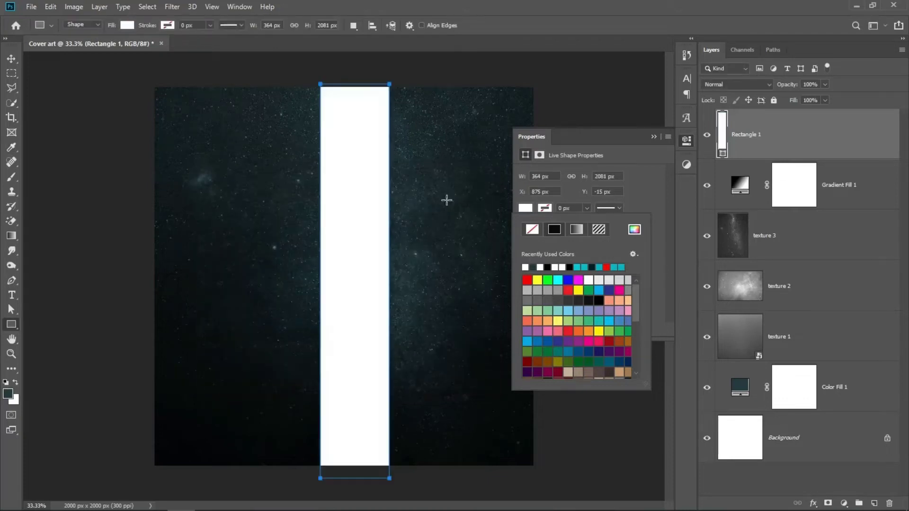
pyautogui.click(655, 138)
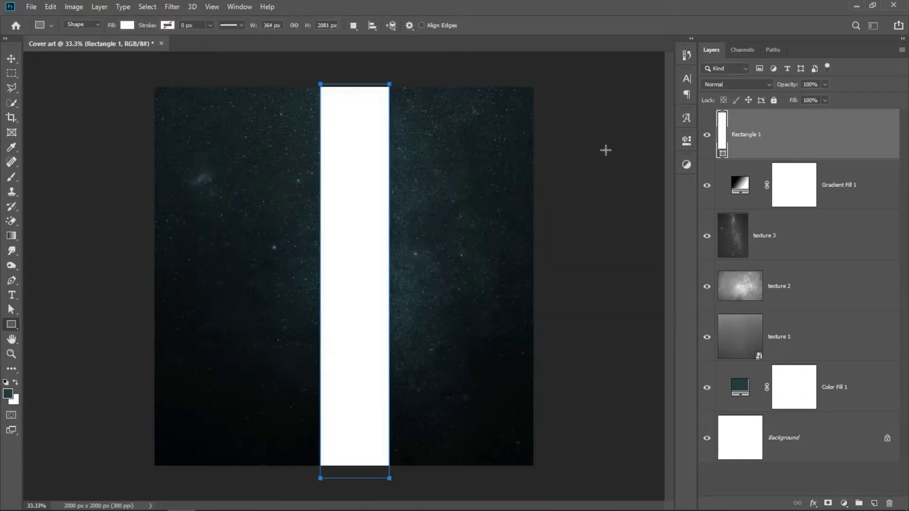
# Step: Centre the white band horizontally on the canvas using a select-all alignment
pyautogui.click(11, 59)
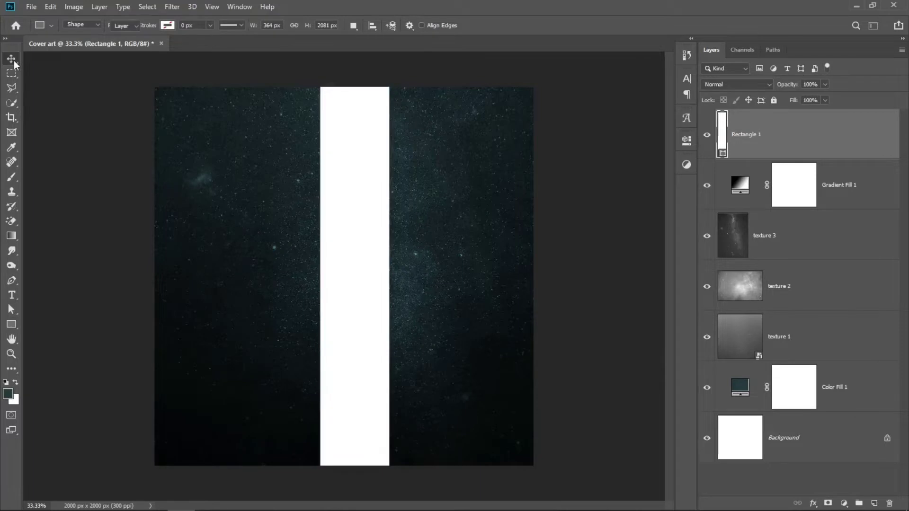
pyautogui.hotkey('ctrl', 'a')
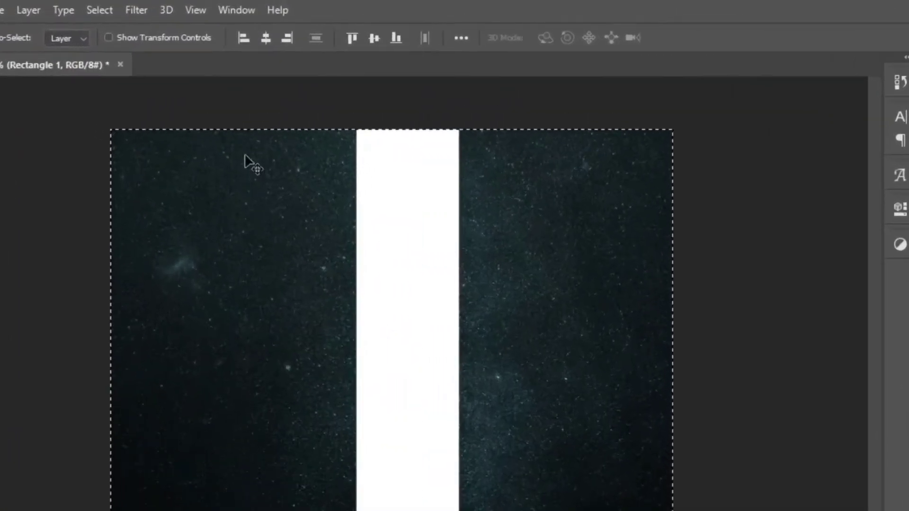
pyautogui.click(265, 43)
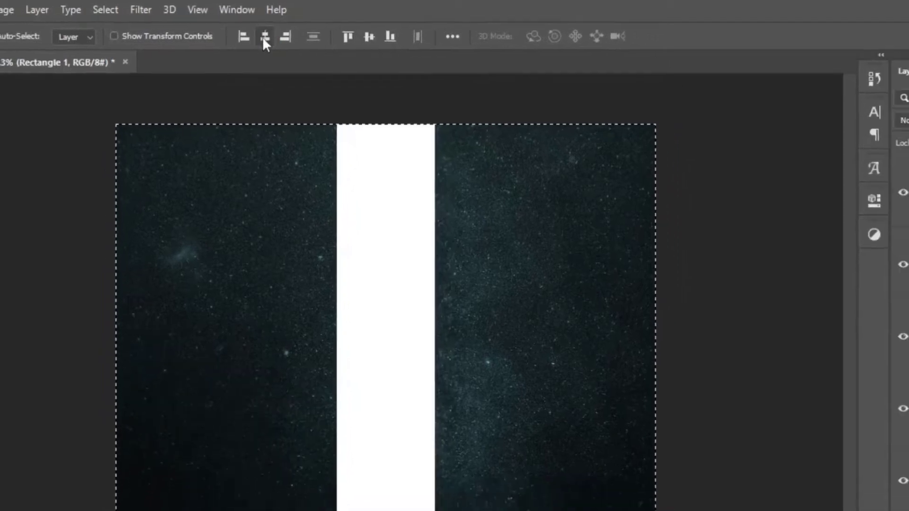
pyautogui.hotkey('ctrl', 'd')
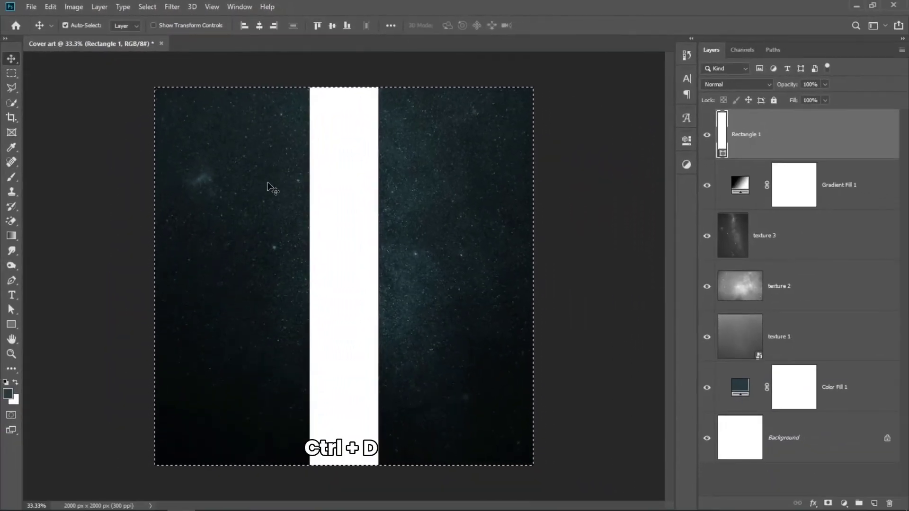
pyautogui.hotkey('ctrl', 'd')
# Step: Perspective-transform the band into a trapezoid flaring wider at the bottom
pyautogui.hotkey('ctrl', 't')
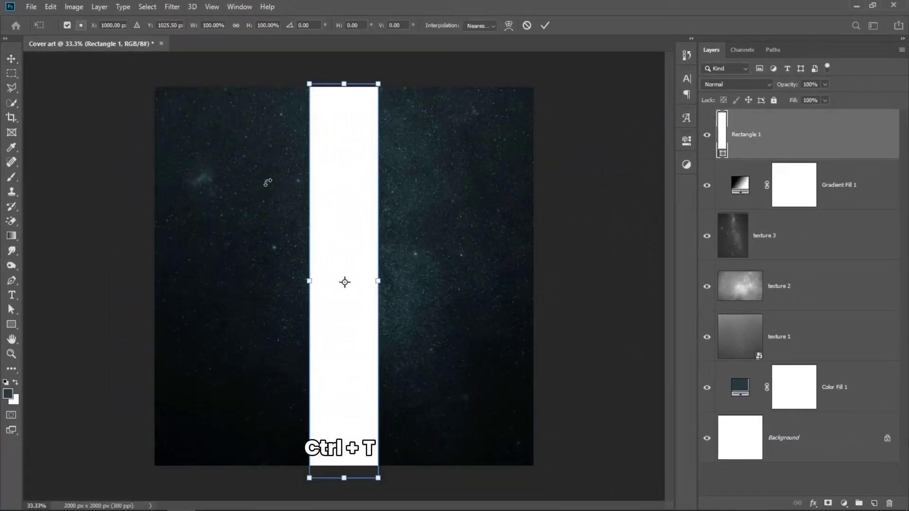
pyautogui.rightClick(341, 217)
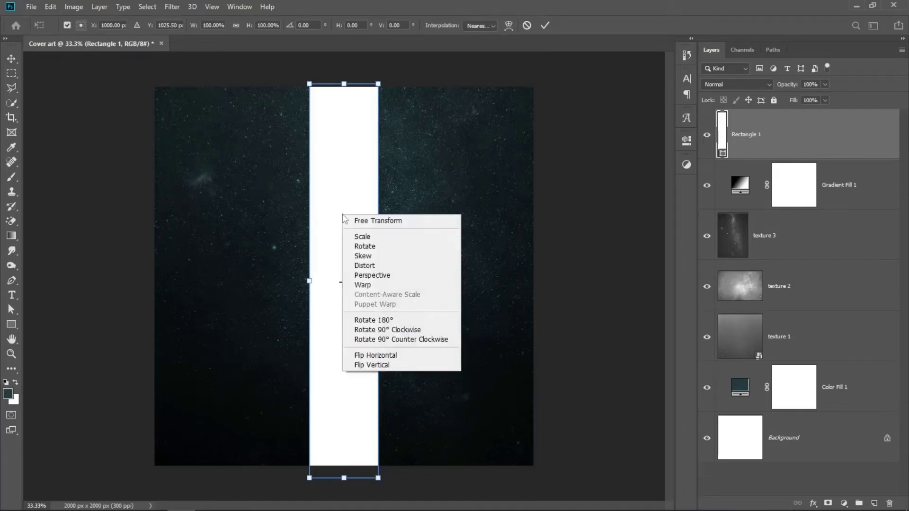
pyautogui.click(360, 276)
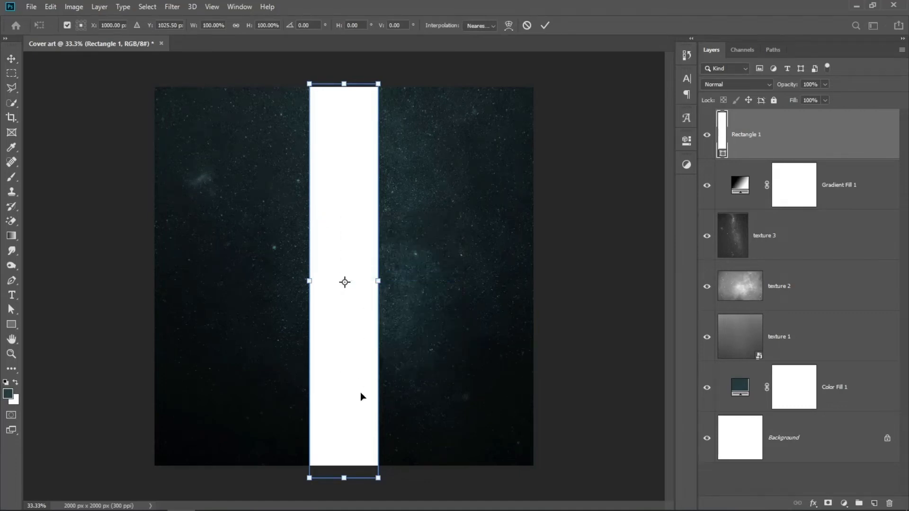
pyautogui.moveTo(383, 477); pyautogui.dragTo(397, 483)
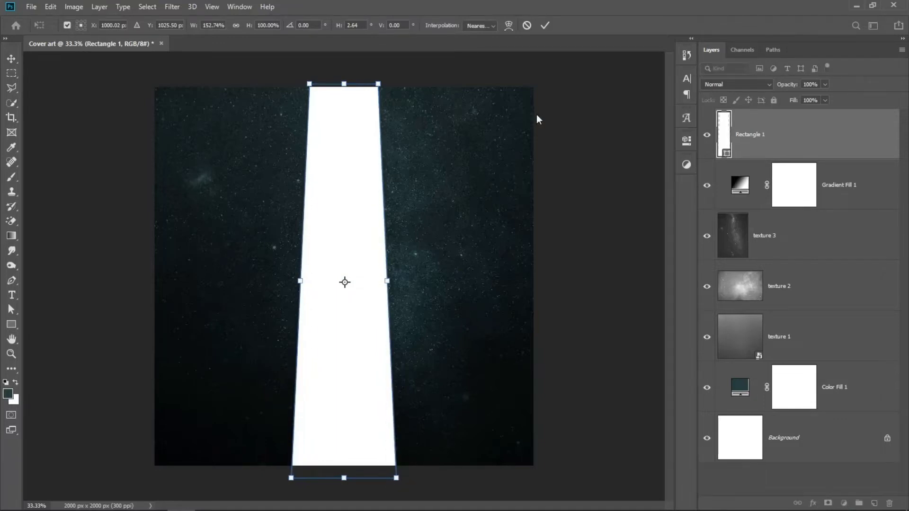
pyautogui.click(543, 26)
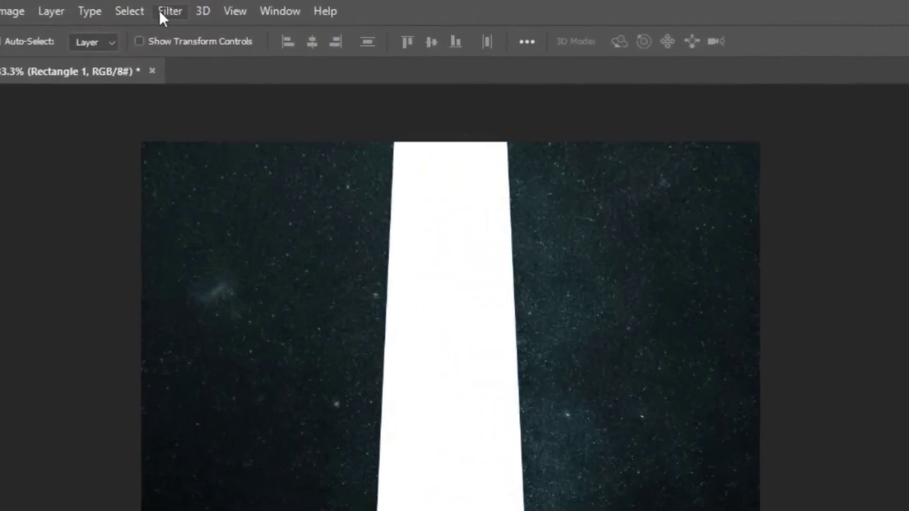
# Step: Convert the band to a smart object, blur it 30 px, and blend in Soft Light
pyautogui.click(172, 7)
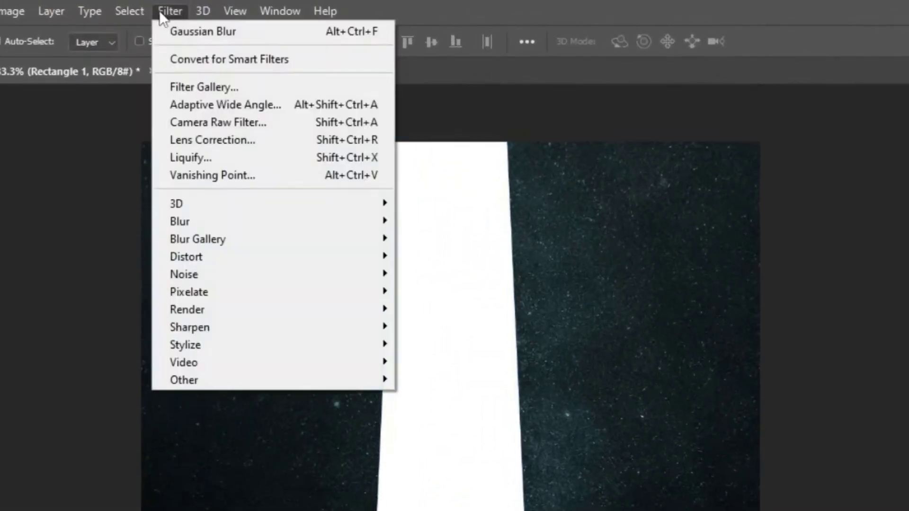
pyautogui.moveTo(109, 168)
pyautogui.click(356, 238)
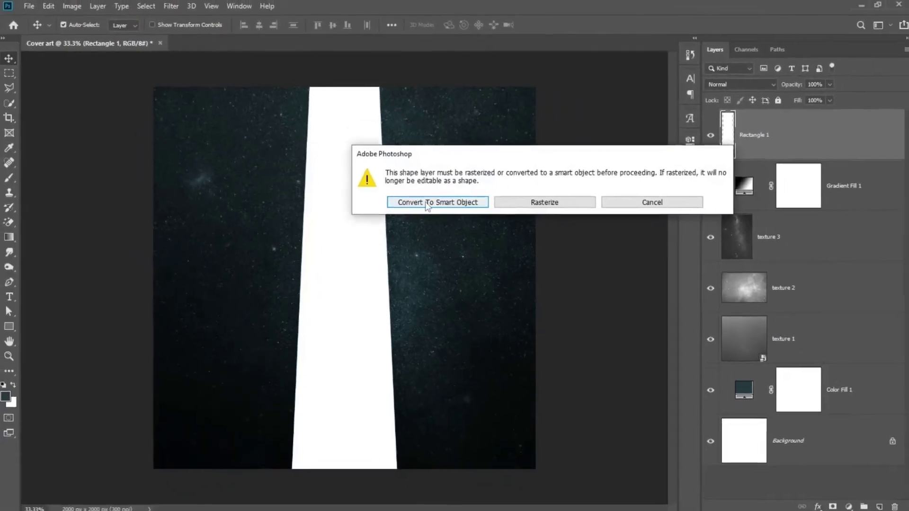
pyautogui.press('Return')
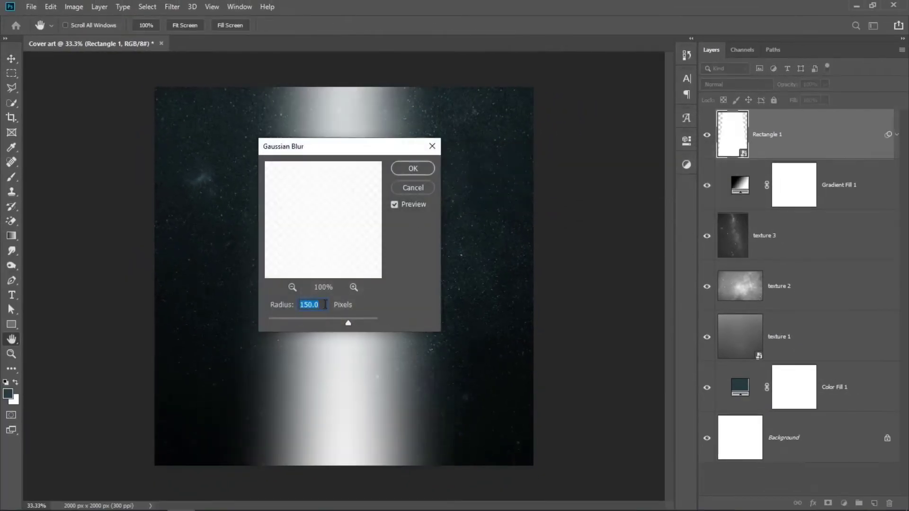
pyautogui.write('30')
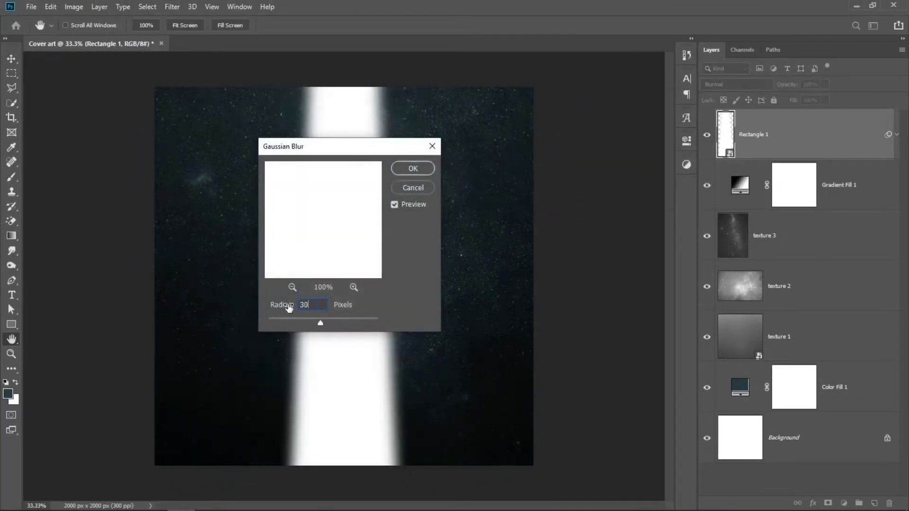
pyautogui.click(419, 171)
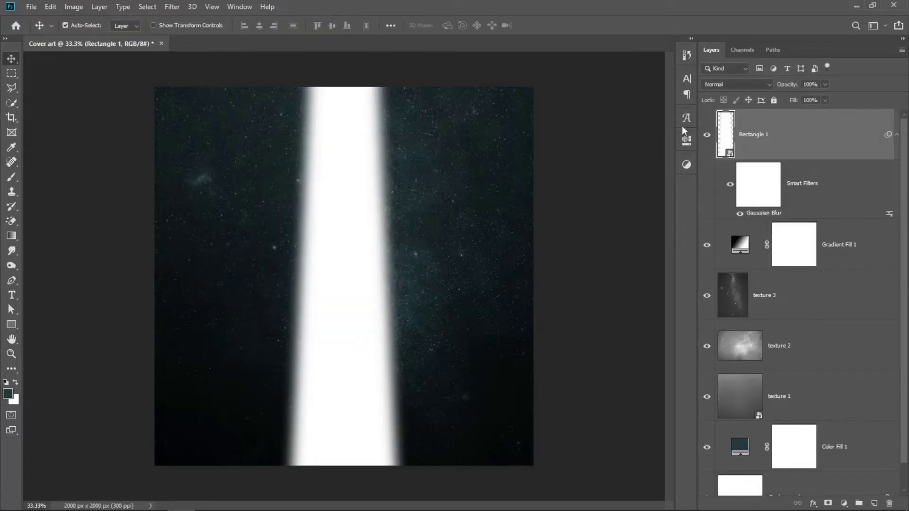
pyautogui.click(723, 87)
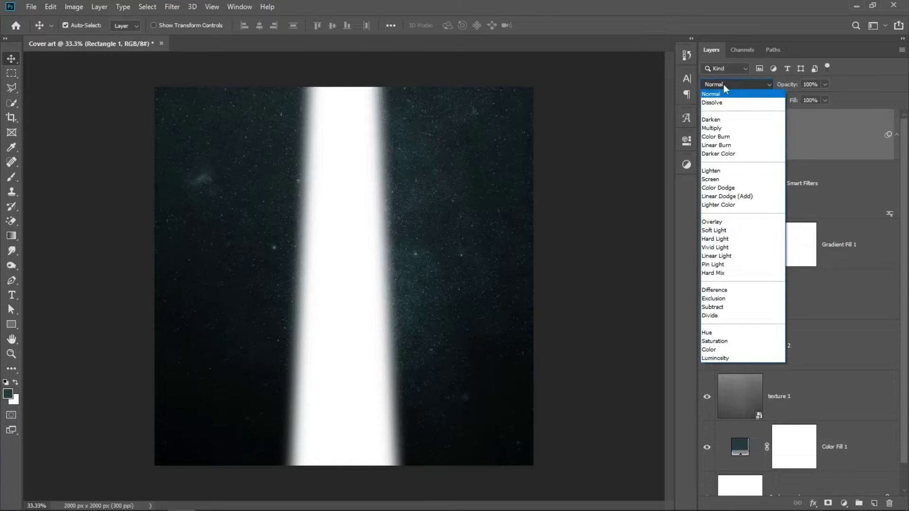
pyautogui.click(725, 231)
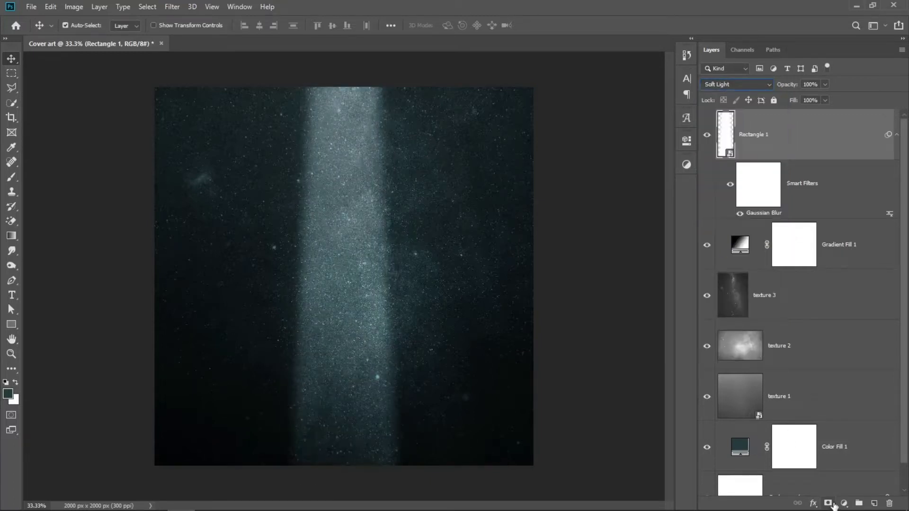
# Step: Add a layer mask with a top-to-bottom gradient fading the beam toward the bottom
pyautogui.click(829, 505)
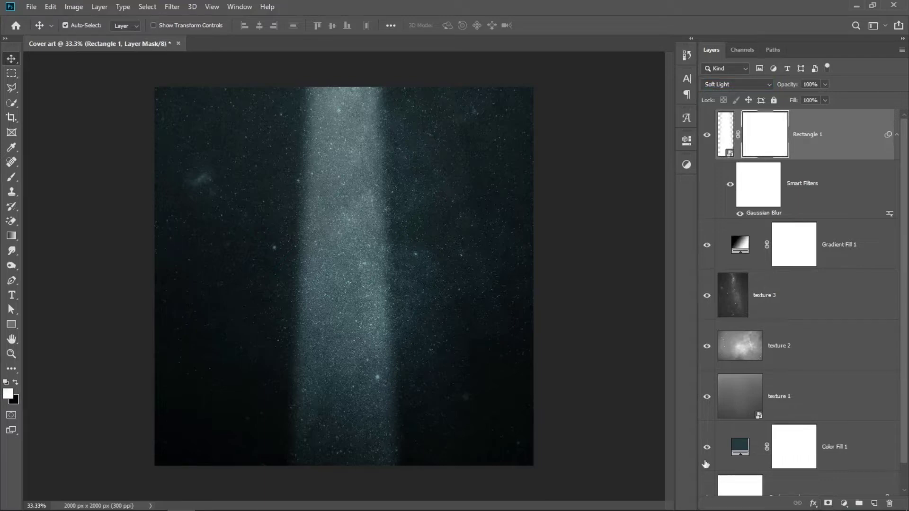
pyautogui.click(12, 237)
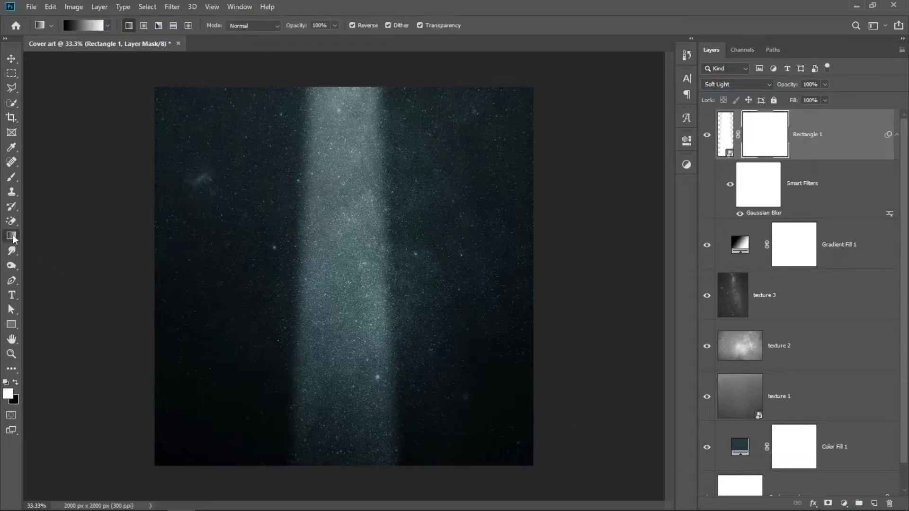
pyautogui.click(108, 27)
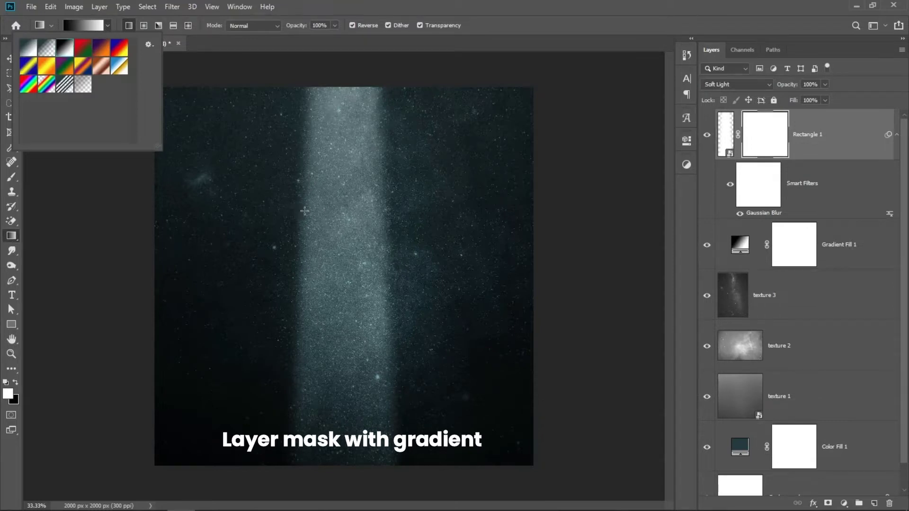
pyautogui.click(335, 160)
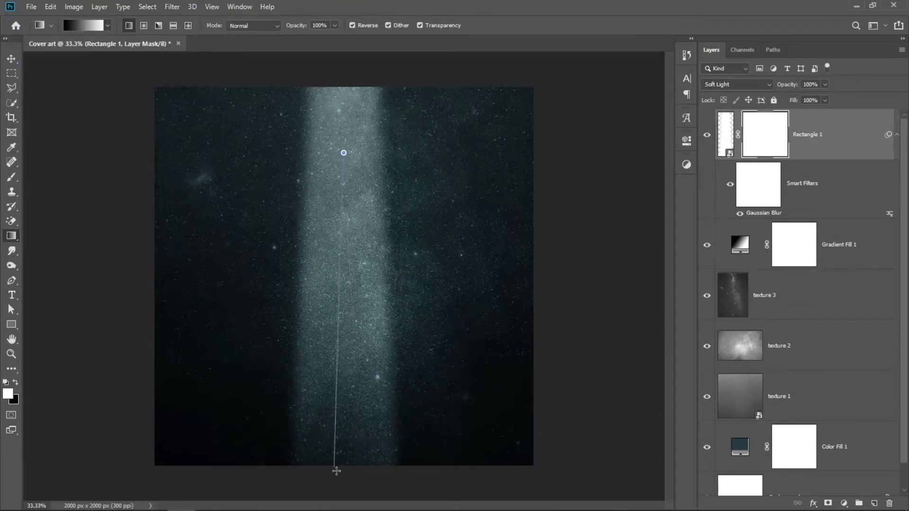
pyautogui.moveTo(354, 325); pyautogui.dragTo(340, 482)
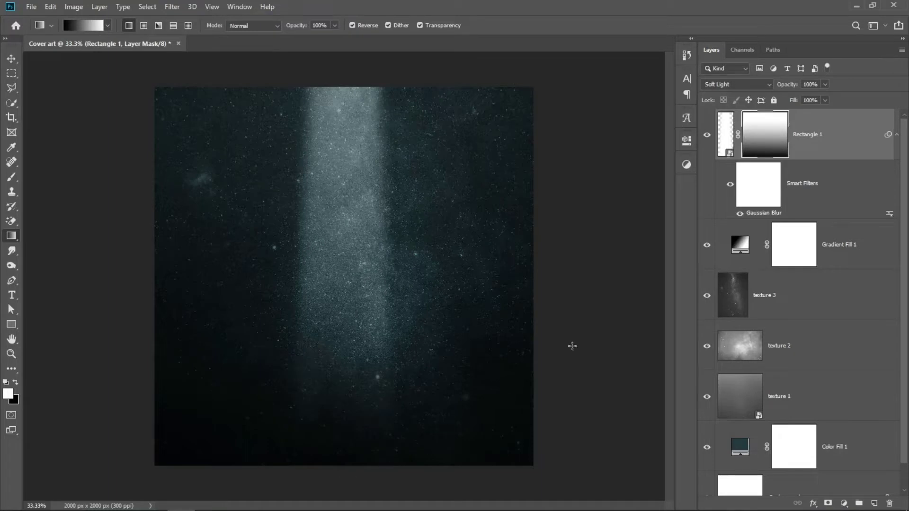
# Step: Rename the beam layer to Light and duplicate it as Light copy
pyautogui.doubleClick(804, 136)
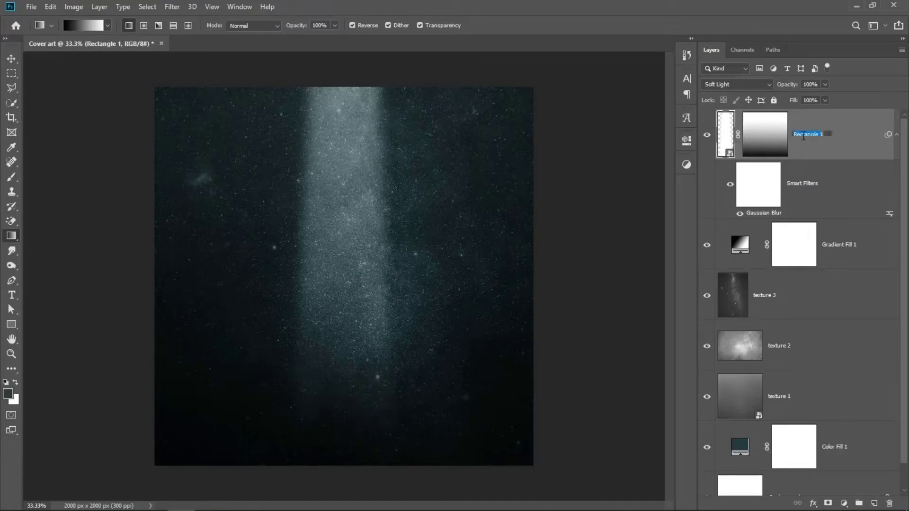
pyautogui.write('Light')
pyautogui.press('Return')
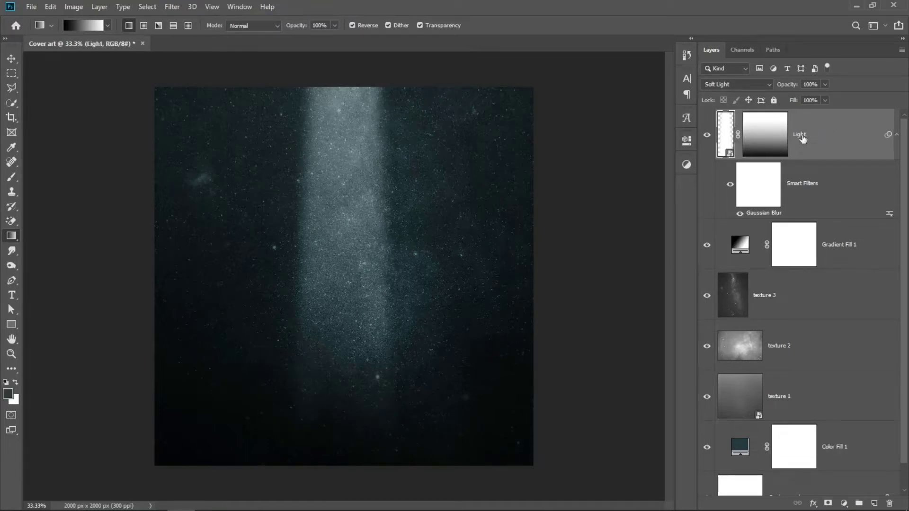
pyautogui.hotkey('ctrl', 'j')
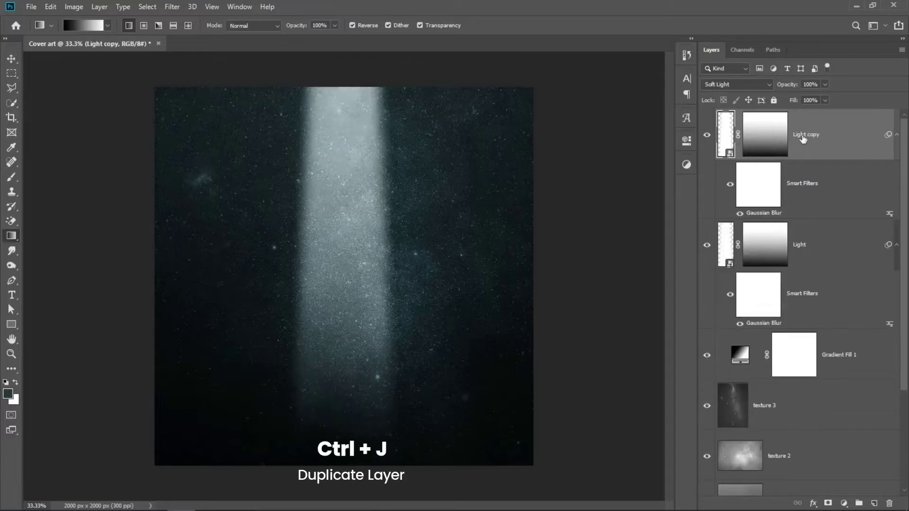
# Step: Apply a 100-pixel Gaussian Blur to Light copy
pyautogui.click(172, 7)
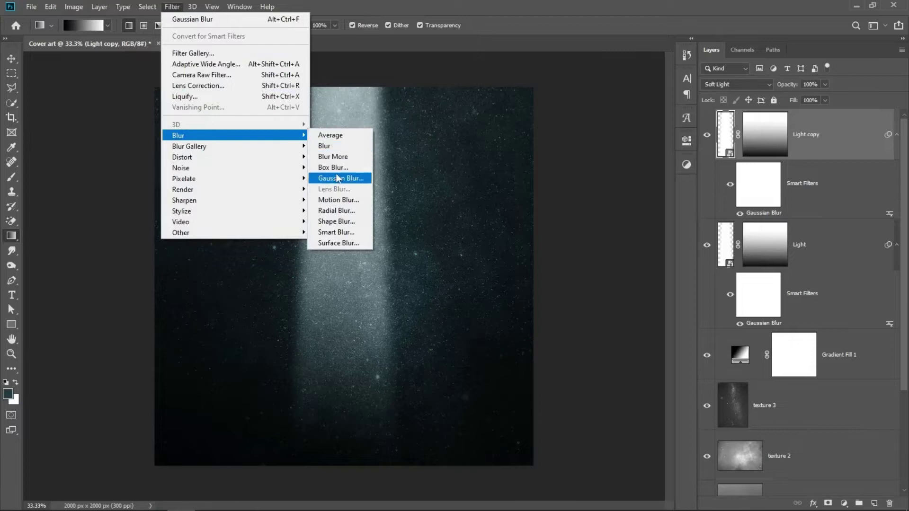
pyautogui.click(335, 176)
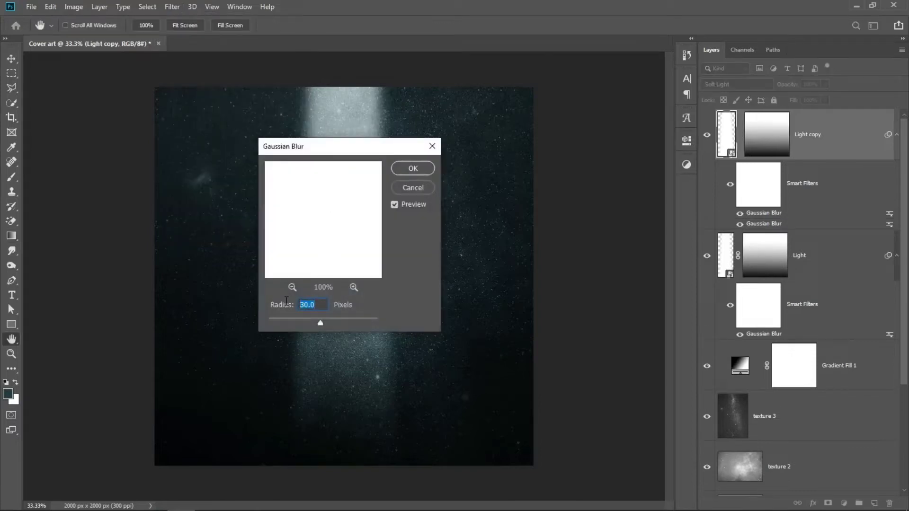
pyautogui.write('100')
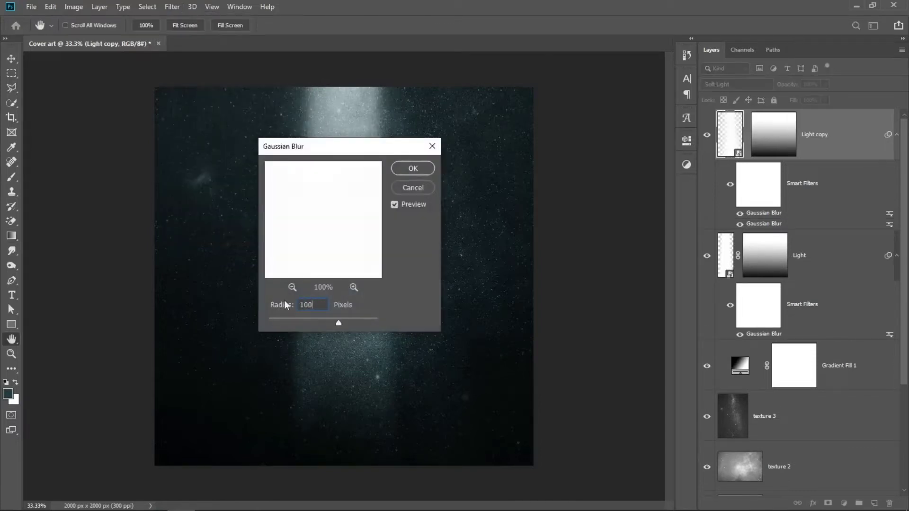
pyautogui.click(413, 169)
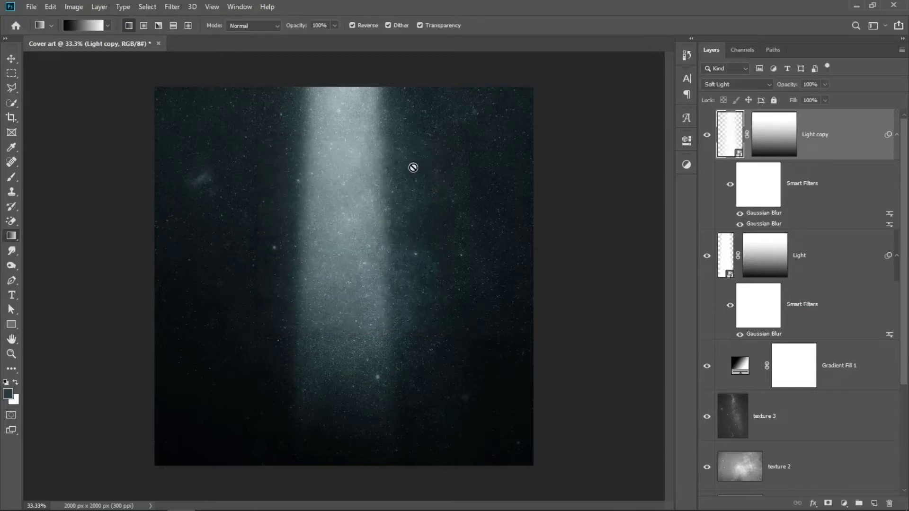
# Step: Duplicate as Light copy 2, blur it 150 px at 50% opacity, and select all three Light layers
pyautogui.hotkey('ctrl', 'j')
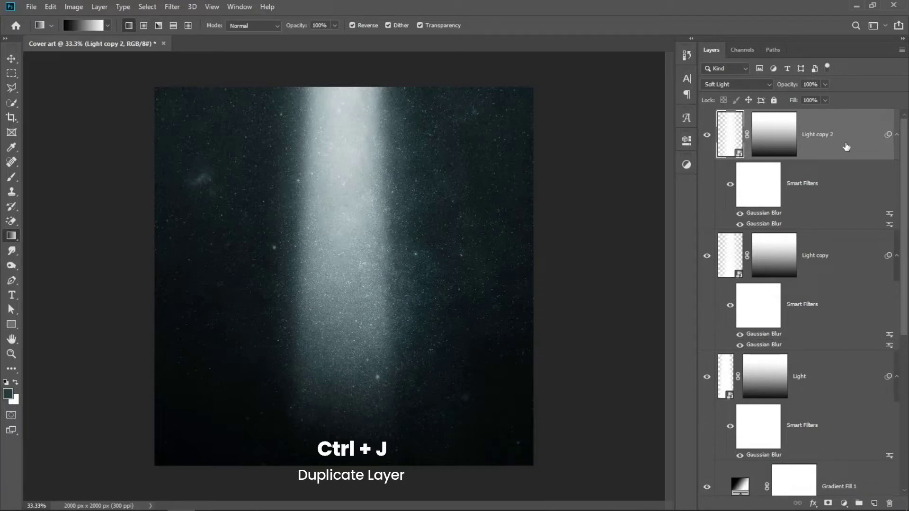
pyautogui.click(177, 7)
pyautogui.moveTo(178, 135)
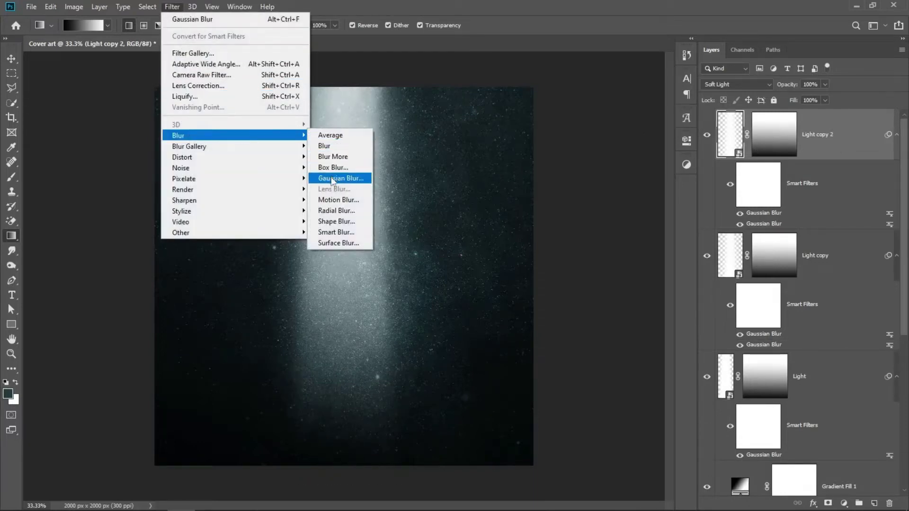
pyautogui.click(332, 178)
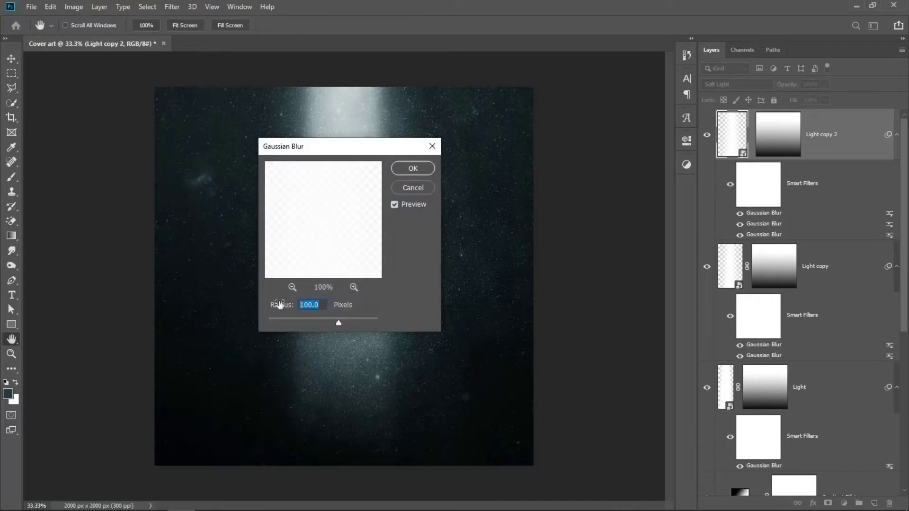
pyautogui.write('150')
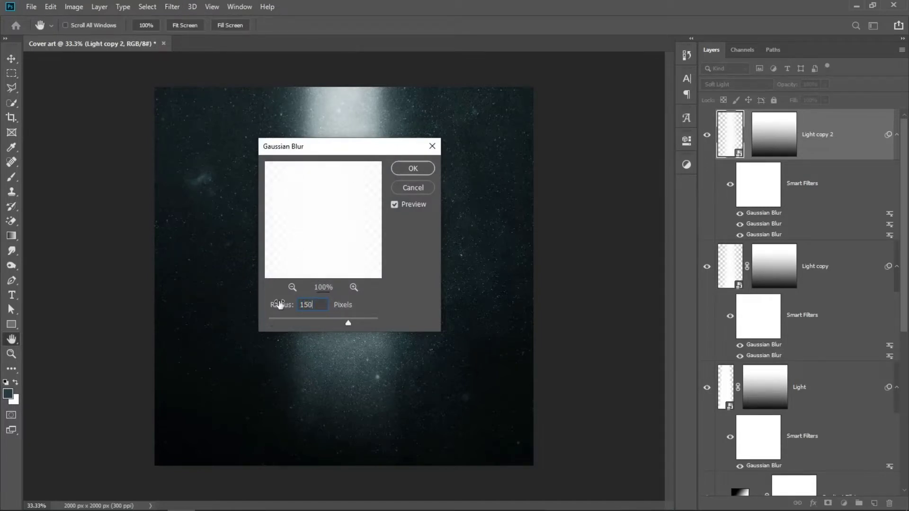
pyautogui.click(407, 172)
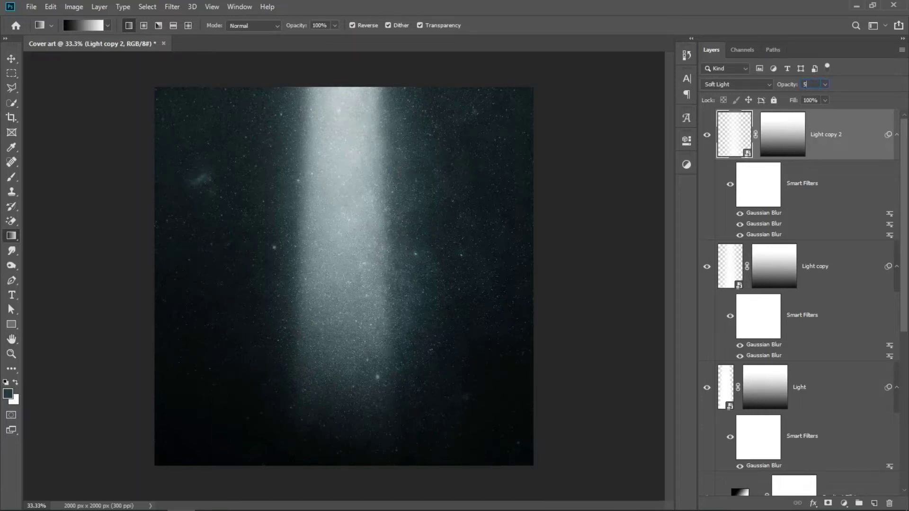
pyautogui.write('50')
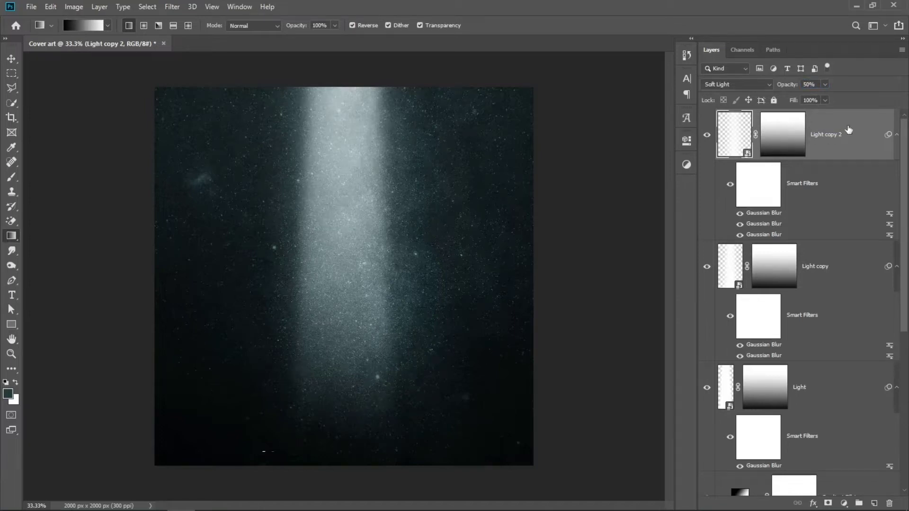
pyautogui.keyDown('shift'); pyautogui.click(829, 395); pyautogui.keyUp('shift')
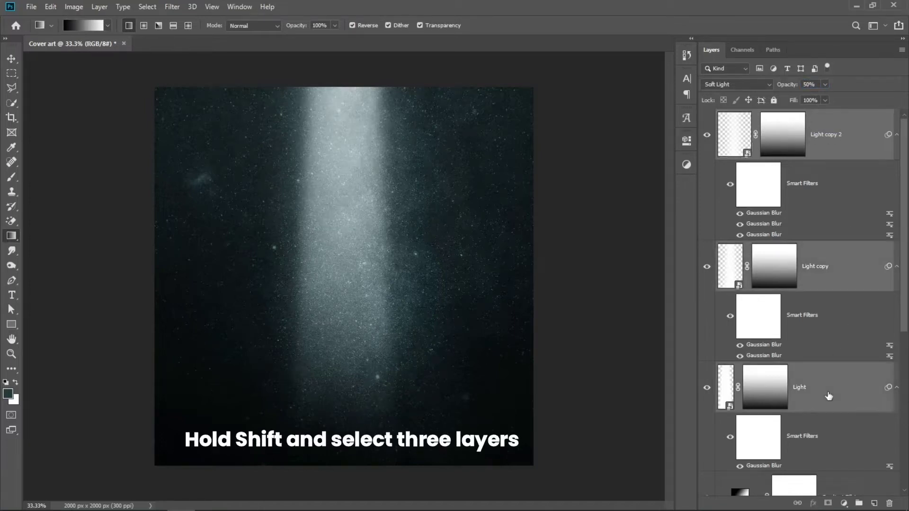
# Step: Group the three beam layers into a new layer group named 'Light'
pyautogui.click(858, 505)
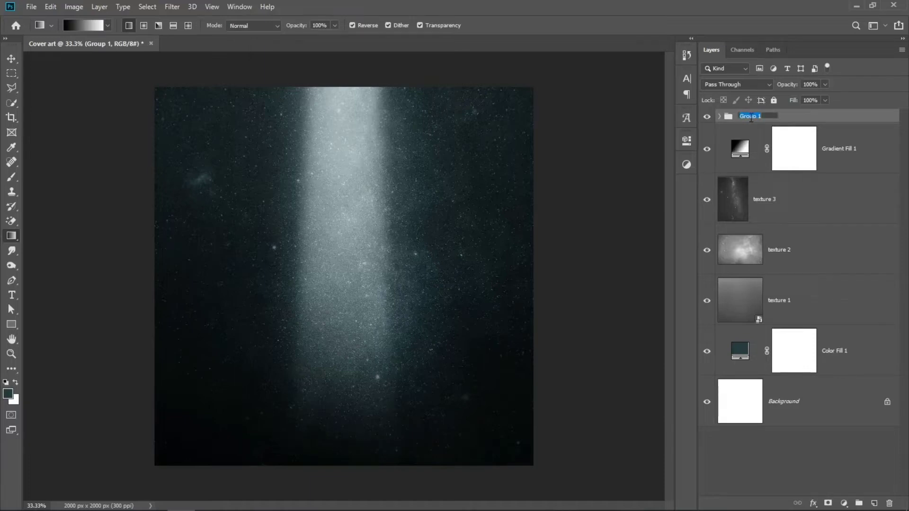
pyautogui.write('Light')
pyautogui.press('Return')
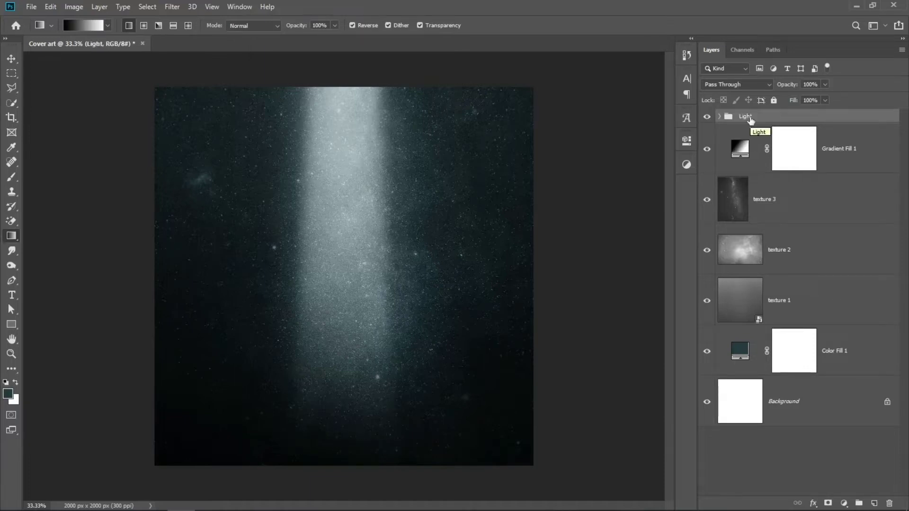
# Step: Open the Profile 1 photo in its own tab
pyautogui.click(32, 7)
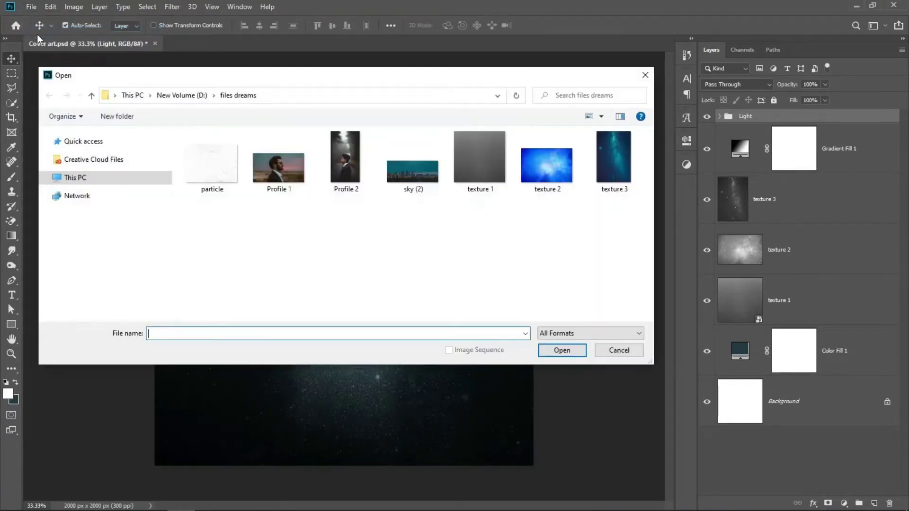
pyautogui.click(273, 172)
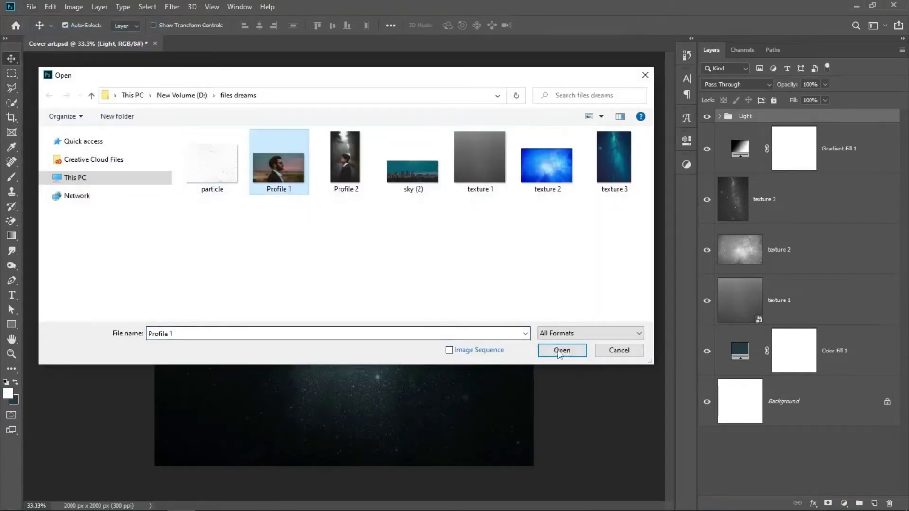
pyautogui.click(559, 350)
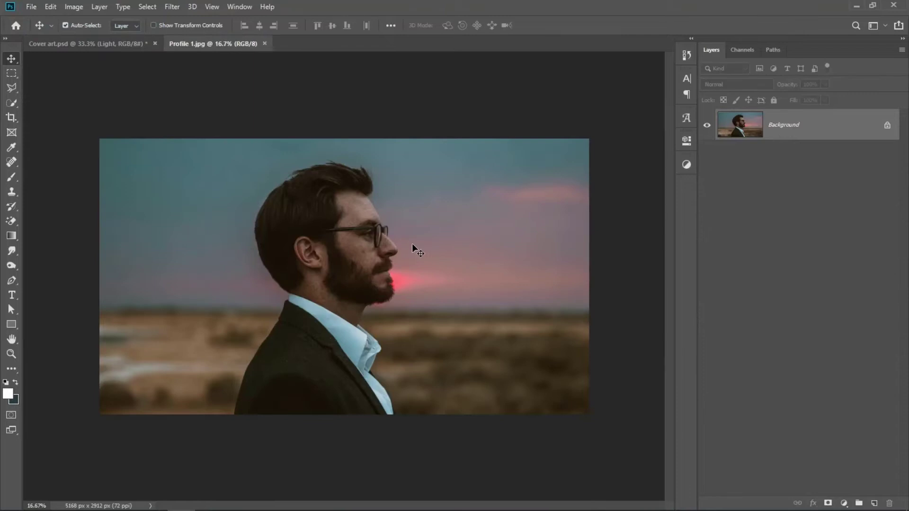
# Step: Quick-select the man's head and body and refine the edges in Select and Mask
pyautogui.click(14, 102)
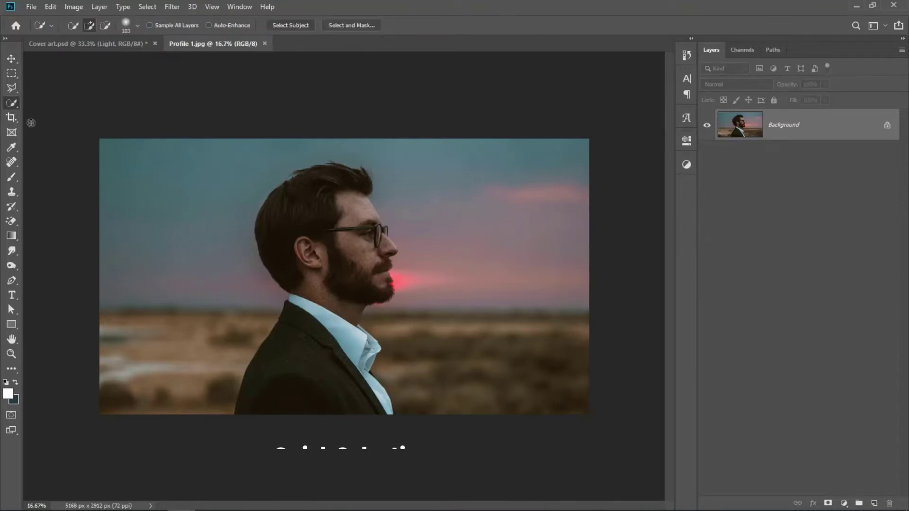
pyautogui.moveTo(280, 219); pyautogui.dragTo(301, 380)
pyautogui.click(352, 26)
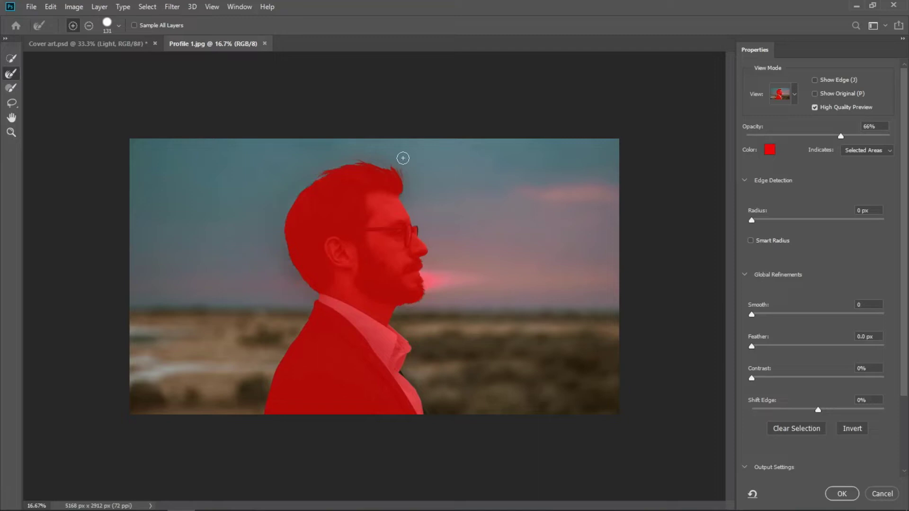
pyautogui.click(836, 494)
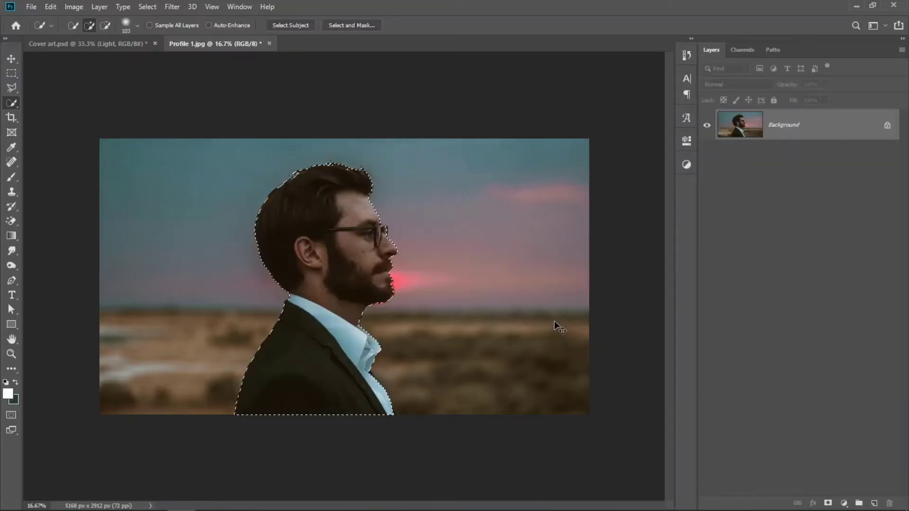
# Step: Copy the selected man to a new layer and drag it into the Cover art document
pyautogui.hotkey('ctrl', 'j')
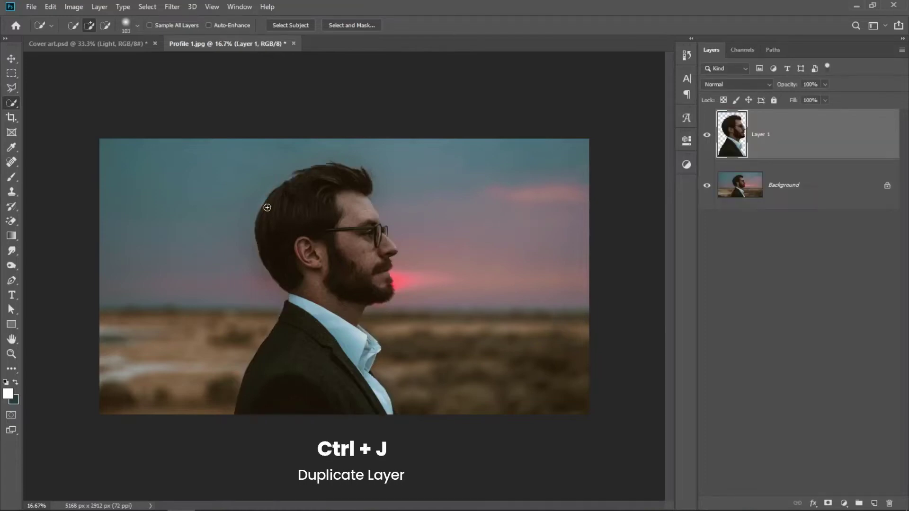
pyautogui.click(15, 63)
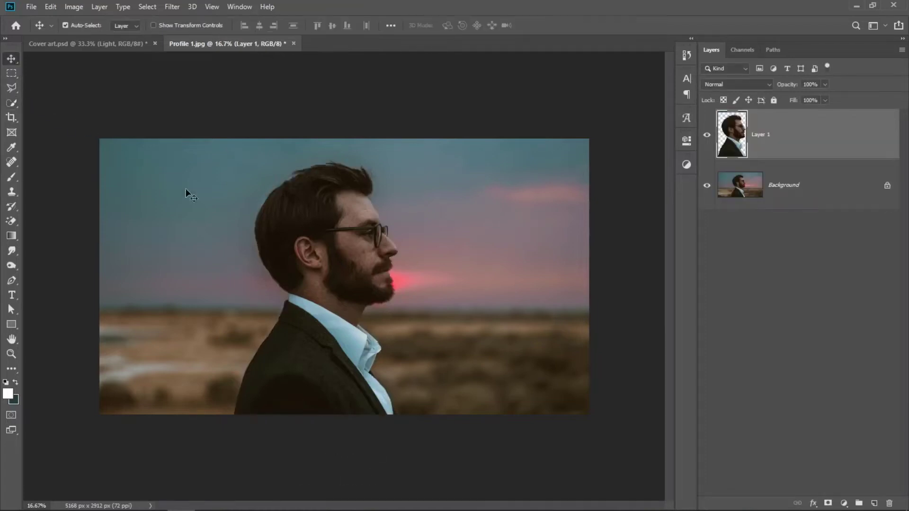
pyautogui.moveTo(245, 158); pyautogui.dragTo(241, 160)
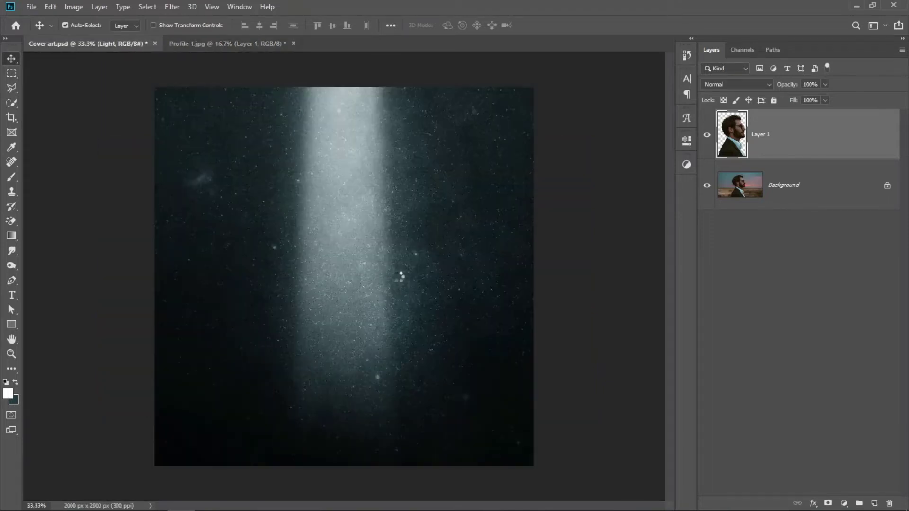
pyautogui.moveTo(399, 279); pyautogui.dragTo(398, 277)
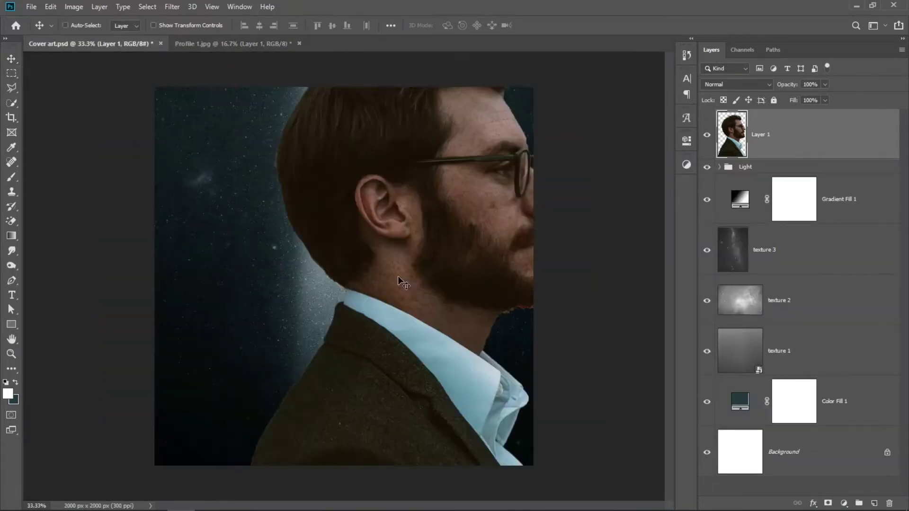
# Step: Free-transform the portrait: shrink it, tilt it slightly and move it right of centre
pyautogui.hotkey('ctrl', 't')
pyautogui.moveTo(558, 269)
pyautogui.mouseDown()
pyautogui.moveTo(460, 268)
pyautogui.moveTo(495, 300)
pyautogui.moveTo(489, 320)
pyautogui.moveTo(487, 298)
pyautogui.mouseUp()
pyautogui.moveTo(447, 276); pyautogui.dragTo(516, 314)
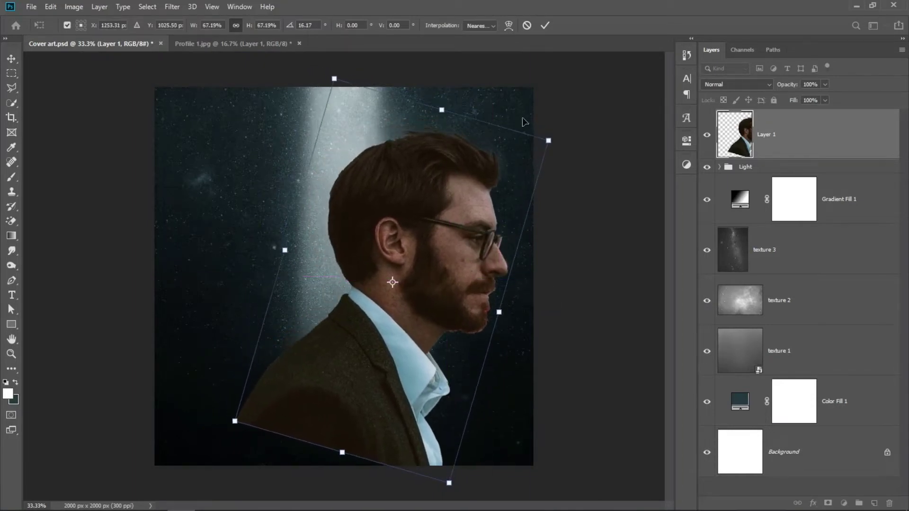
pyautogui.click(545, 28)
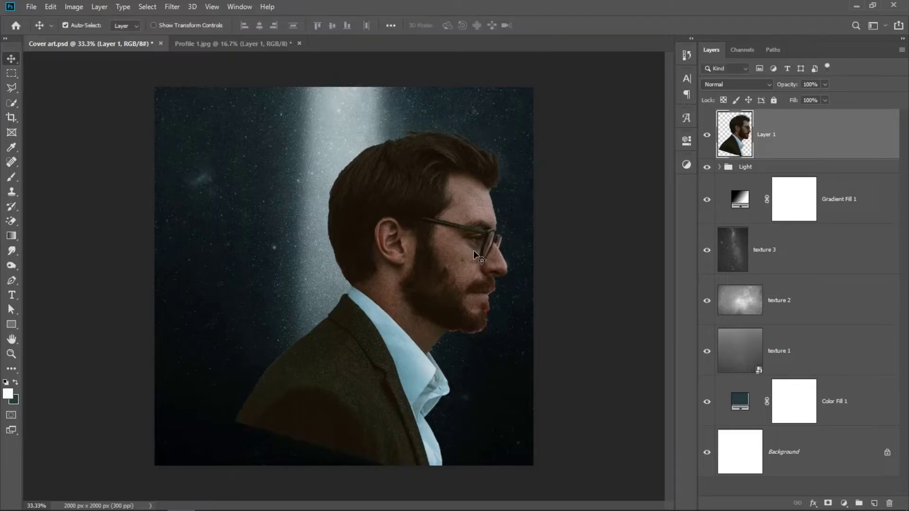
# Step: Add a layer mask to Layer 1 and paint black with a soft brush over the lower suit
pyautogui.click(828, 503)
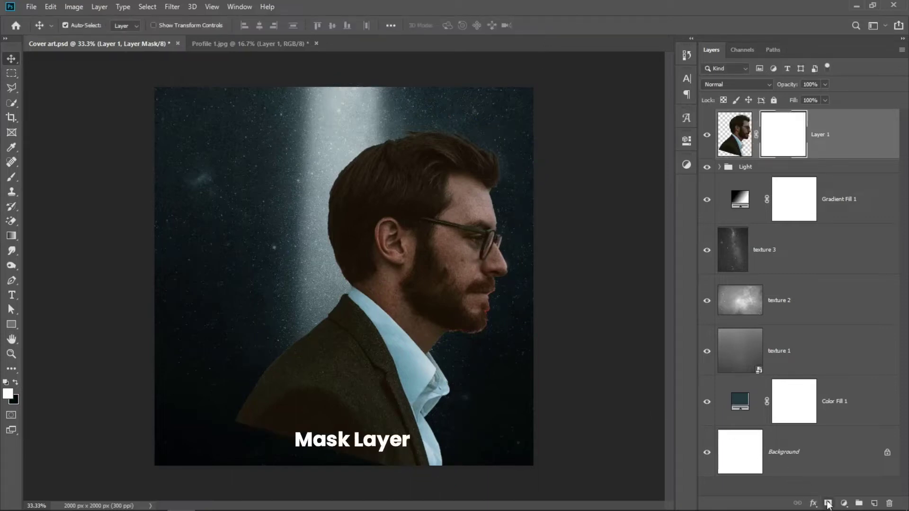
pyautogui.click(12, 177)
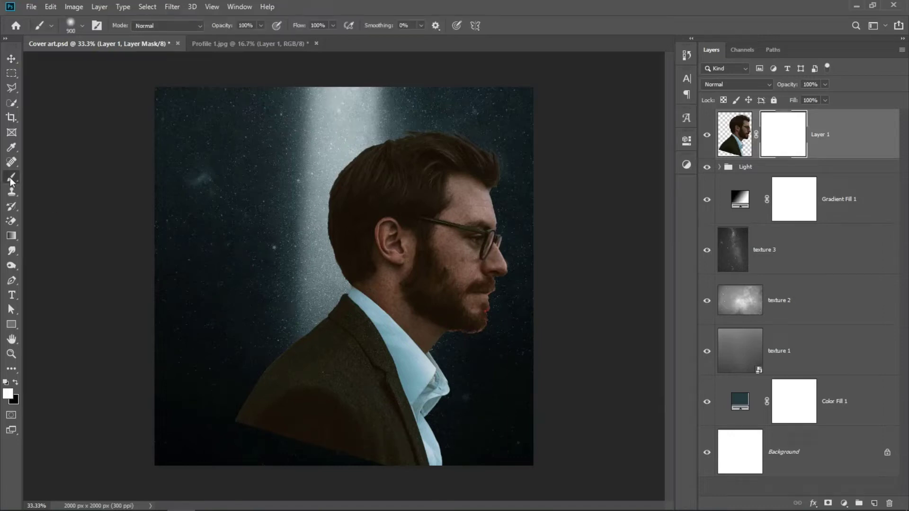
pyautogui.click(82, 25)
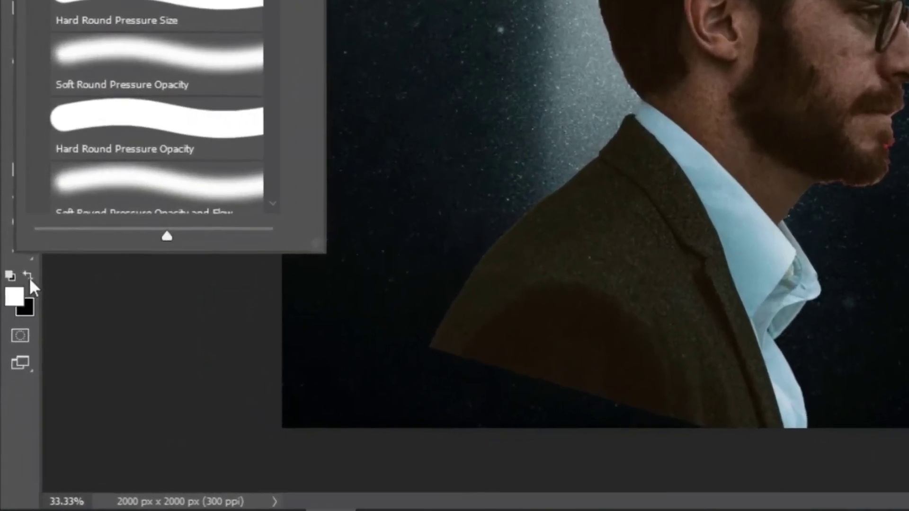
pyautogui.click(28, 276)
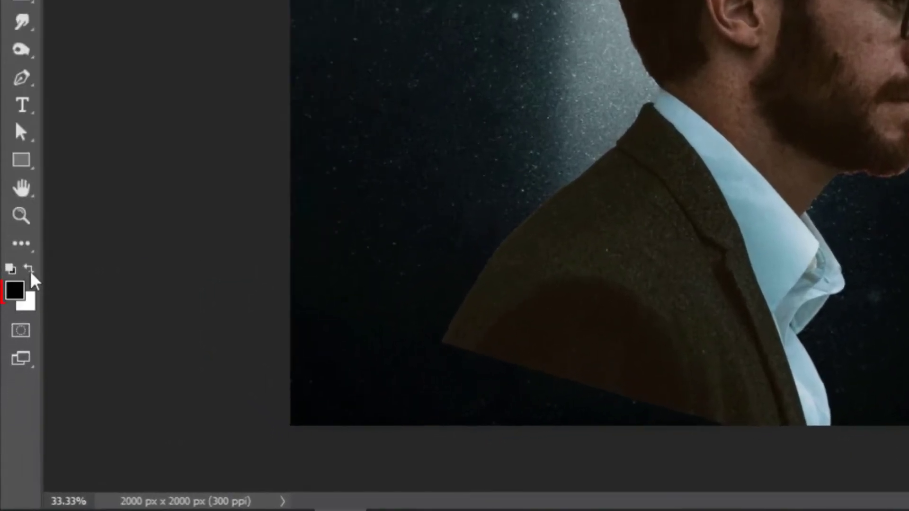
pyautogui.click(15, 296)
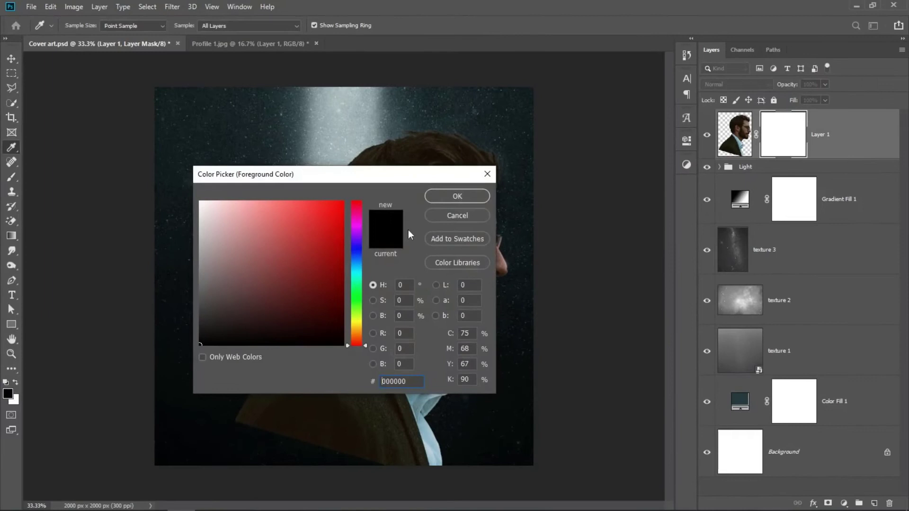
pyautogui.click(430, 200)
pyautogui.moveTo(254, 416)
pyautogui.mouseDown()
pyautogui.moveTo(242, 420)
pyautogui.moveTo(284, 390)
pyautogui.moveTo(290, 345)
pyautogui.moveTo(353, 455)
pyautogui.moveTo(404, 471)
pyautogui.moveTo(415, 436)
pyautogui.moveTo(336, 400)
pyautogui.moveTo(311, 365)
pyautogui.moveTo(407, 473)
pyautogui.moveTo(305, 365)
pyautogui.moveTo(345, 456)
pyautogui.moveTo(336, 400)
pyautogui.moveTo(304, 359)
pyautogui.moveTo(320, 435)
pyautogui.mouseUp()
pyautogui.click(844, 501)
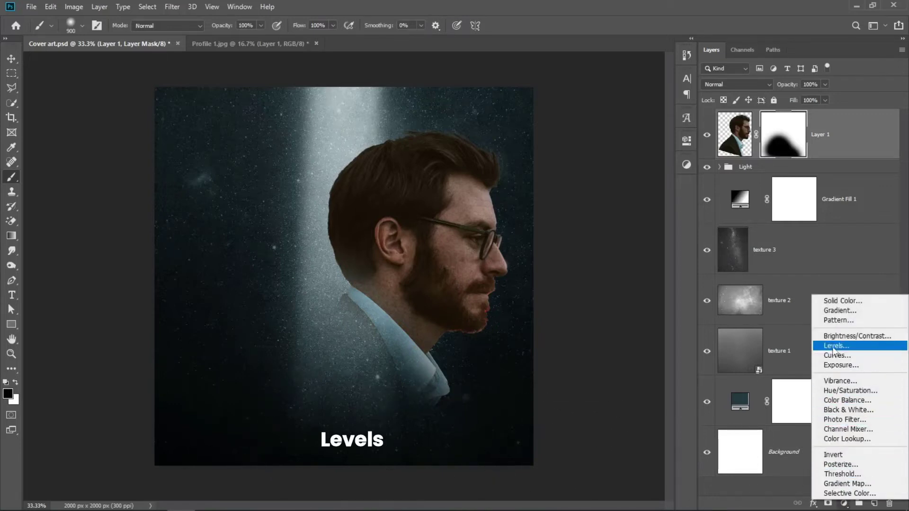
# Step: Add a Levels layer clipped to the portrait and drag the midtone slider right to darken it
pyautogui.click(833, 347)
pyautogui.rightClick(855, 143)
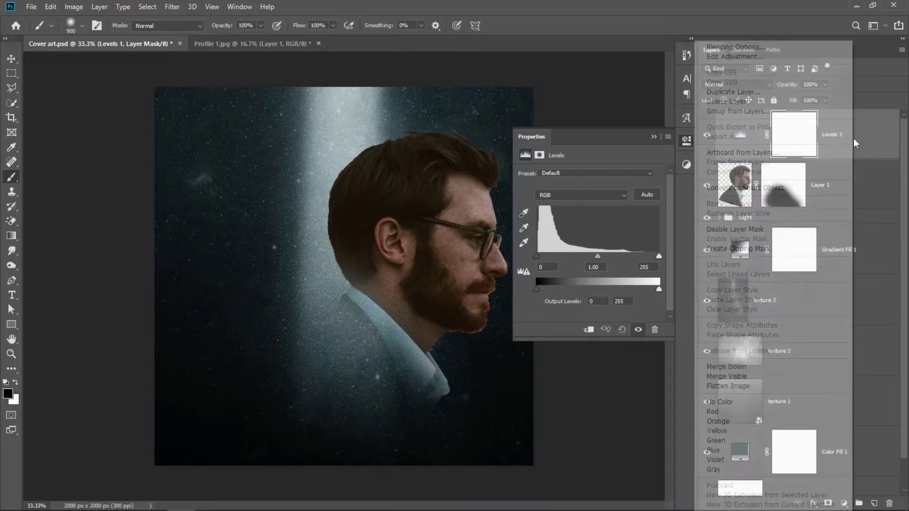
pyautogui.click(778, 248)
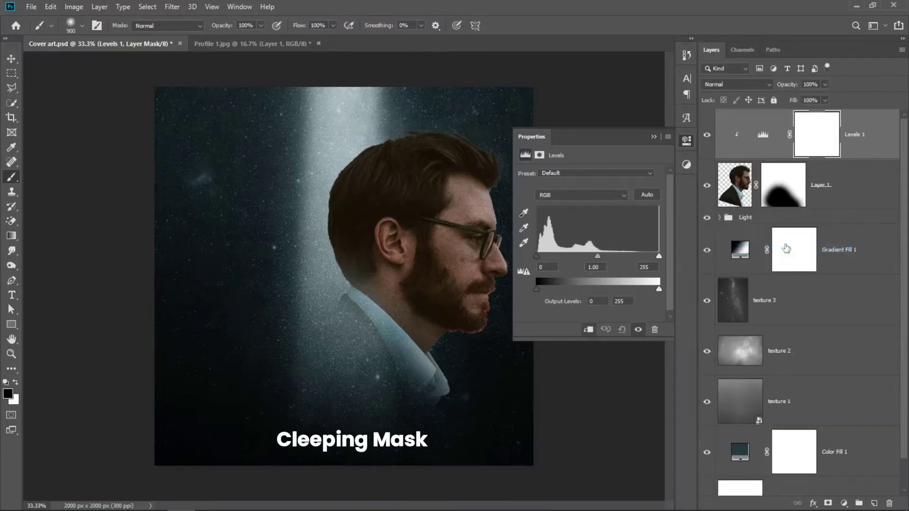
pyautogui.moveTo(597, 256); pyautogui.dragTo(610, 256)
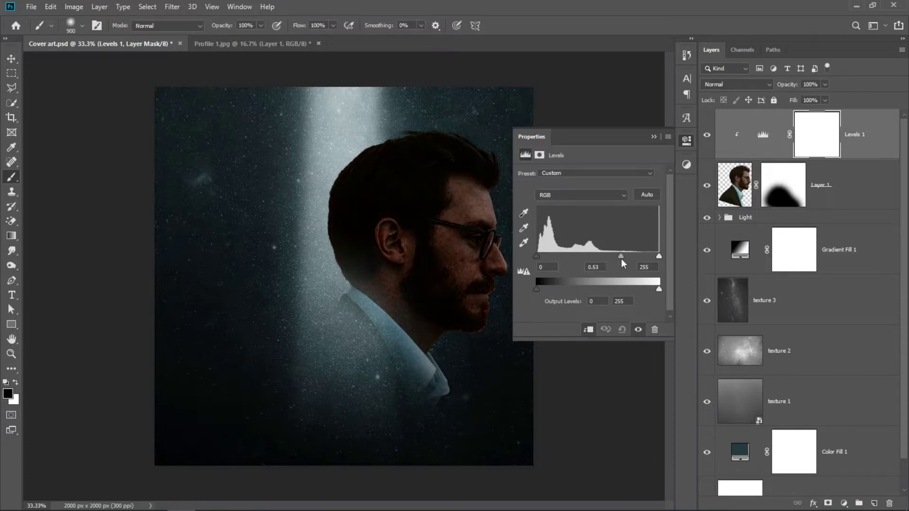
pyautogui.click(654, 137)
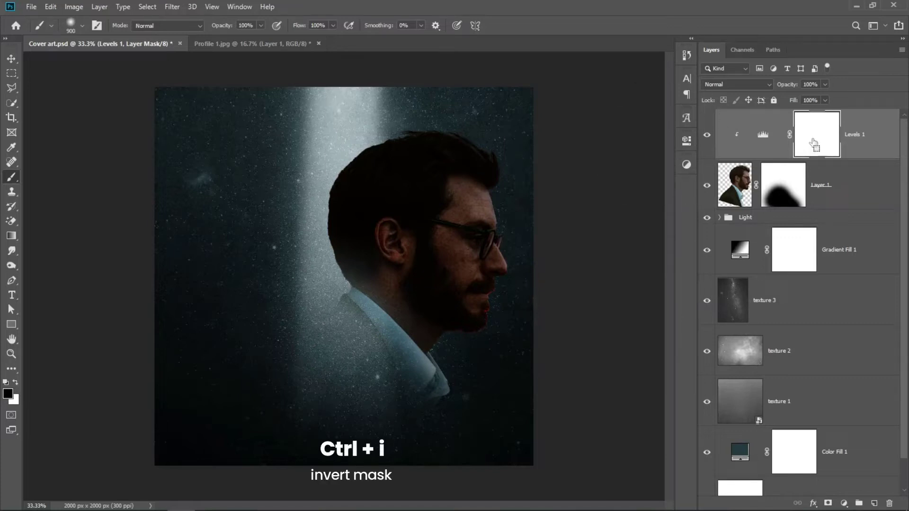
# Step: Invert the Levels mask and paint white over the face and beard
pyautogui.hotkey('ctrl', 'i')
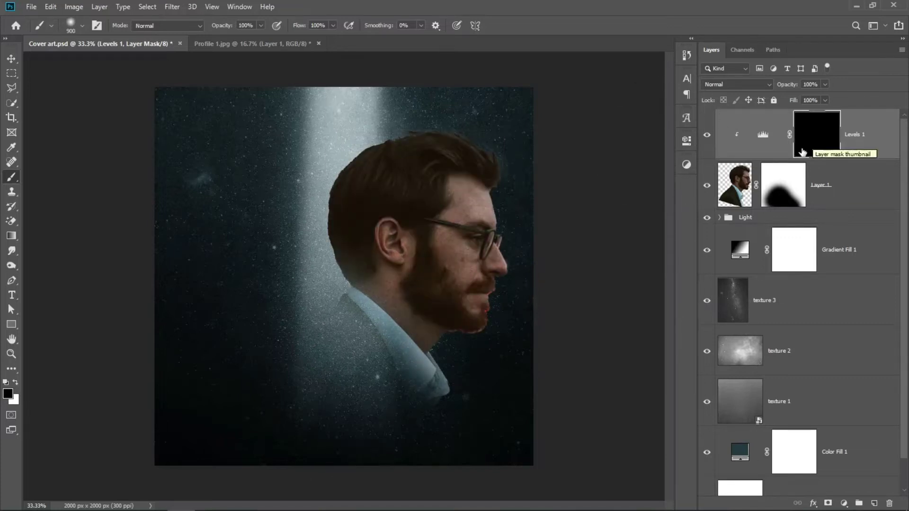
pyautogui.click(17, 384)
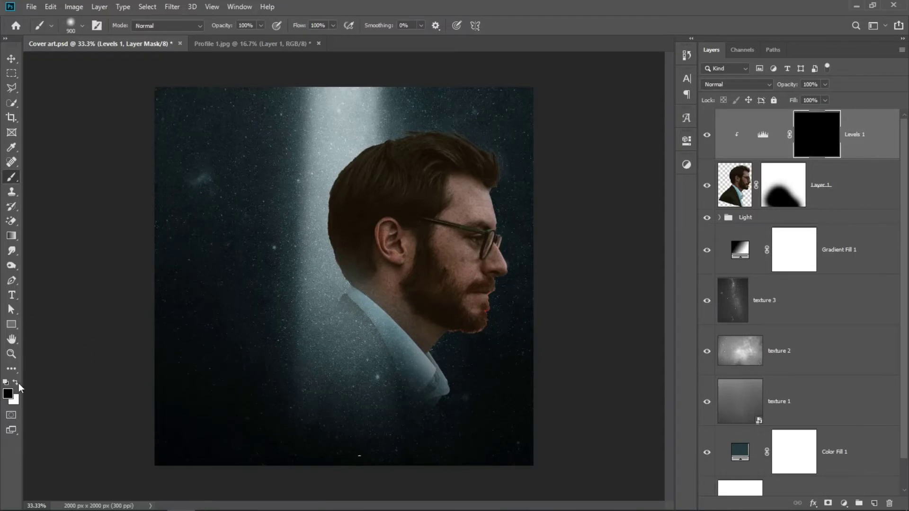
pyautogui.moveTo(440, 355)
pyautogui.mouseDown()
pyautogui.moveTo(467, 325)
pyautogui.moveTo(415, 349)
pyautogui.moveTo(421, 243)
pyautogui.moveTo(478, 259)
pyautogui.moveTo(454, 276)
pyautogui.moveTo(403, 233)
pyautogui.moveTo(416, 241)
pyautogui.mouseUp()
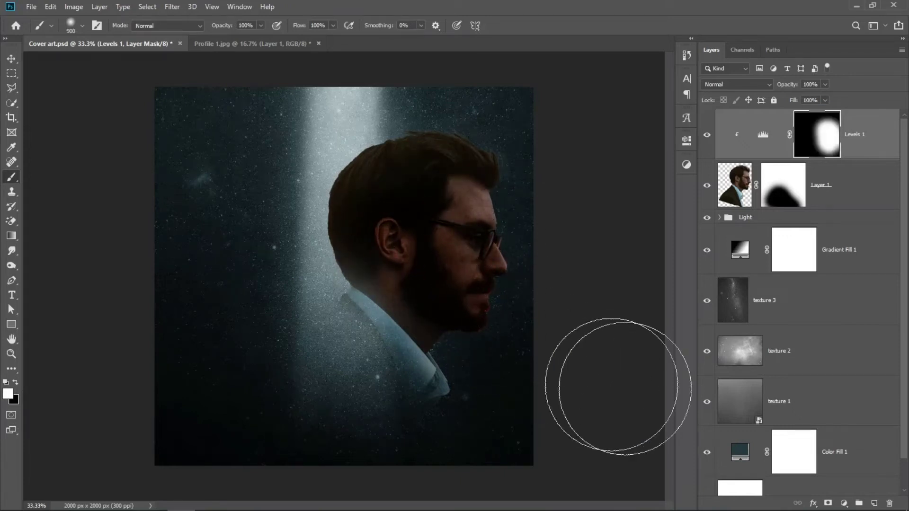
pyautogui.click(844, 504)
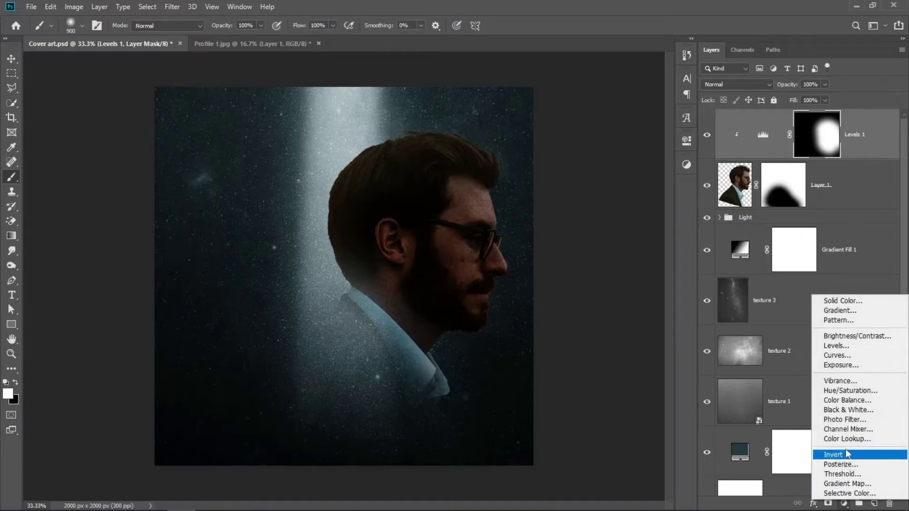
# Step: Add a clipped Hue/Saturation layer with Hue +180 and Saturation -85 to the portrait
pyautogui.click(847, 395)
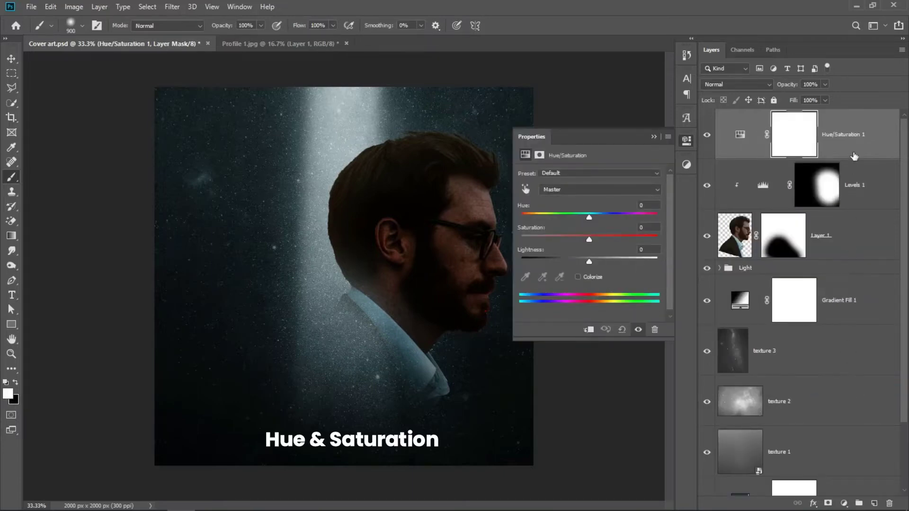
pyautogui.rightClick(855, 150)
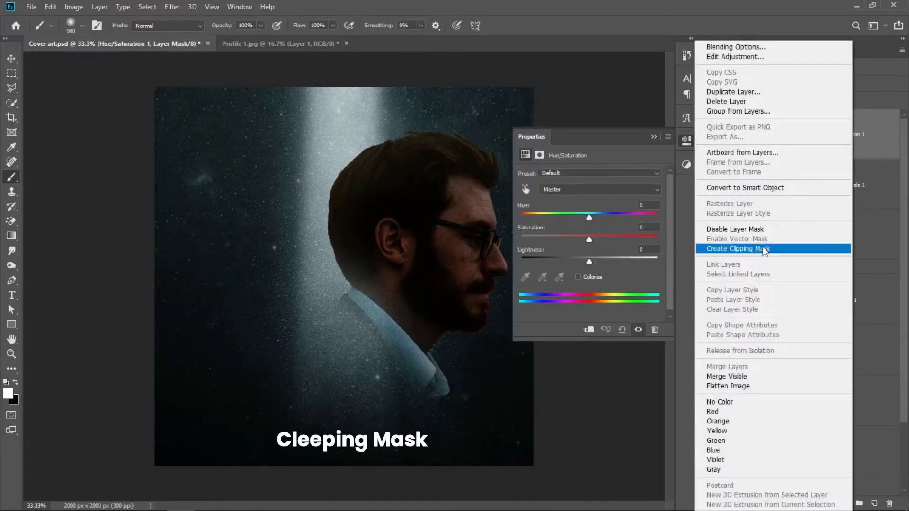
pyautogui.click(763, 248)
pyautogui.moveTo(590, 219); pyautogui.dragTo(691, 222)
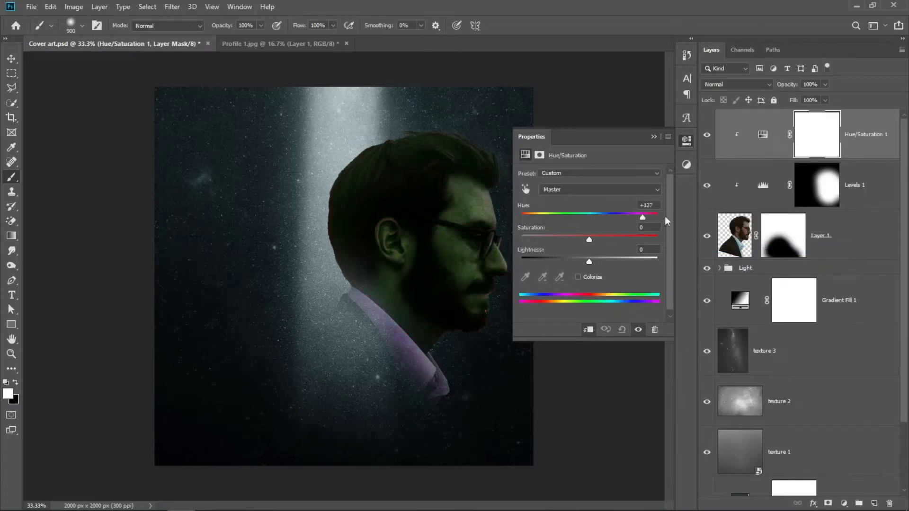
pyautogui.moveTo(589, 240); pyautogui.dragTo(550, 241)
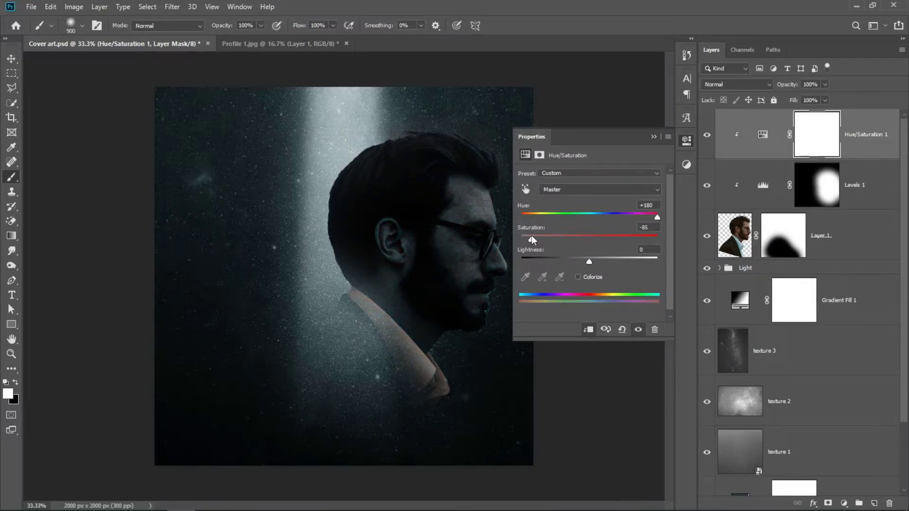
pyautogui.click(653, 137)
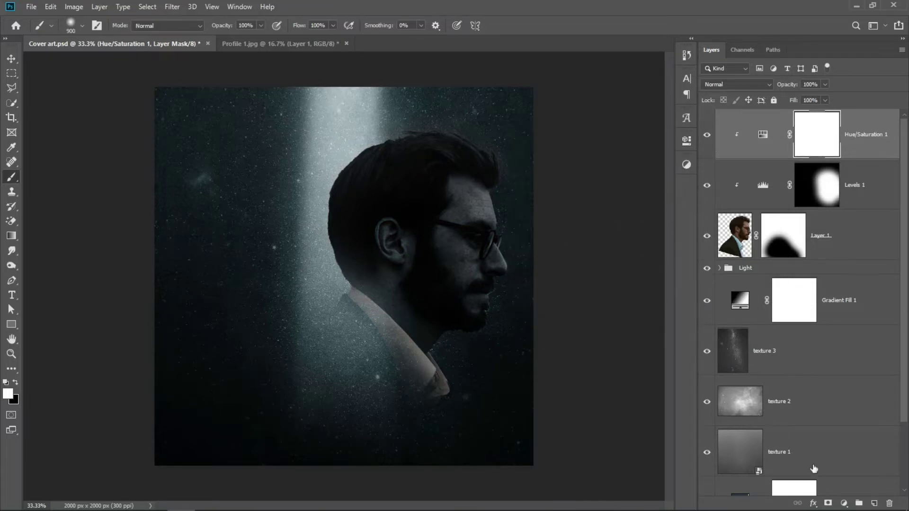
pyautogui.click(844, 505)
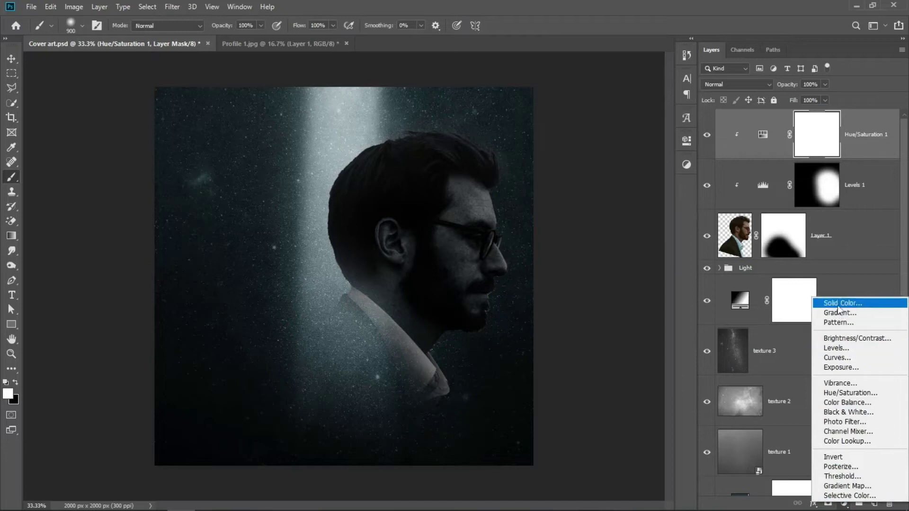
# Step: Add a #b4c1c5 Color Fill layer clipped to the portrait
pyautogui.click(837, 303)
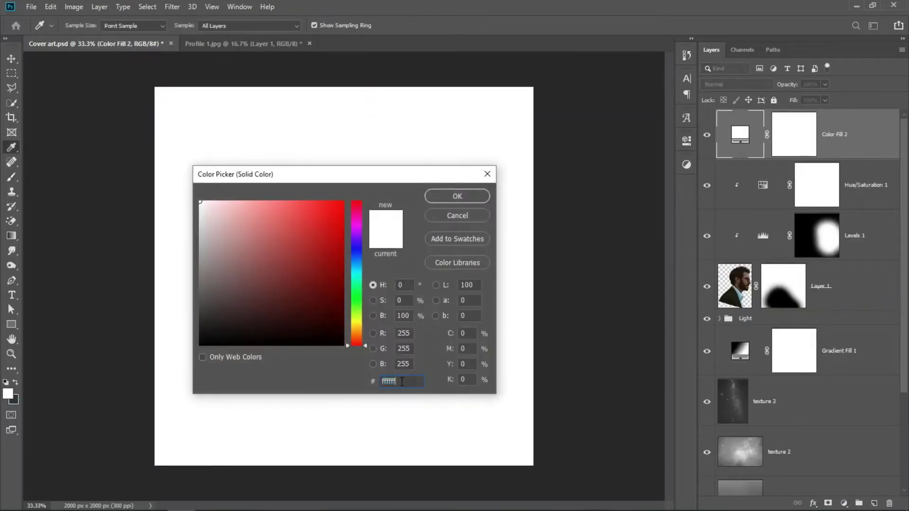
pyautogui.write('b4c1c5')
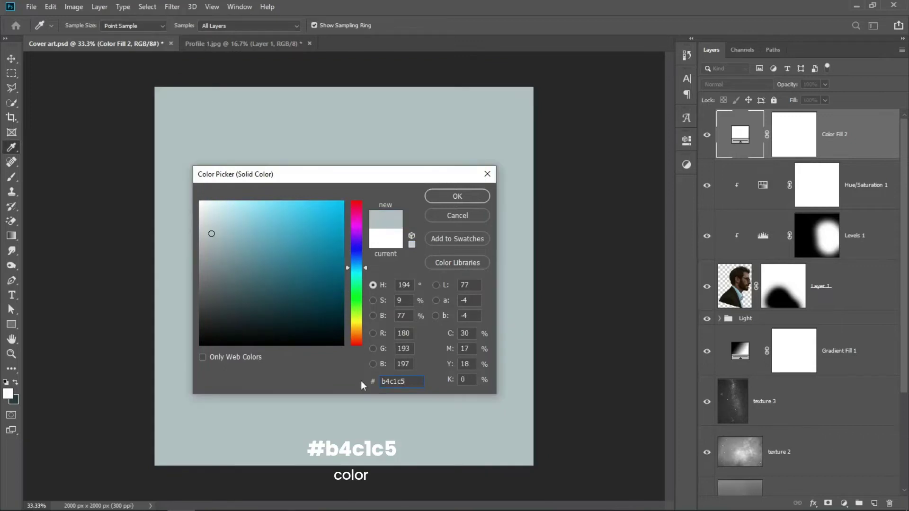
pyautogui.click(473, 195)
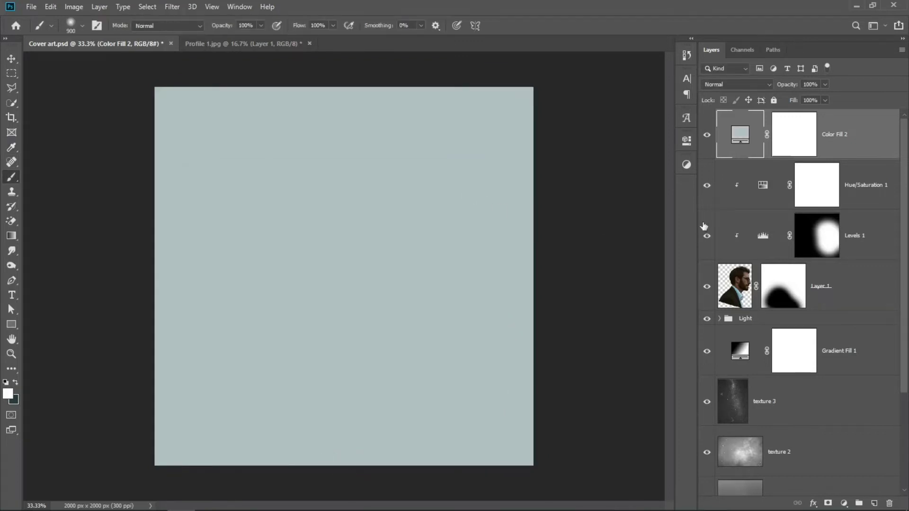
pyautogui.rightClick(831, 149)
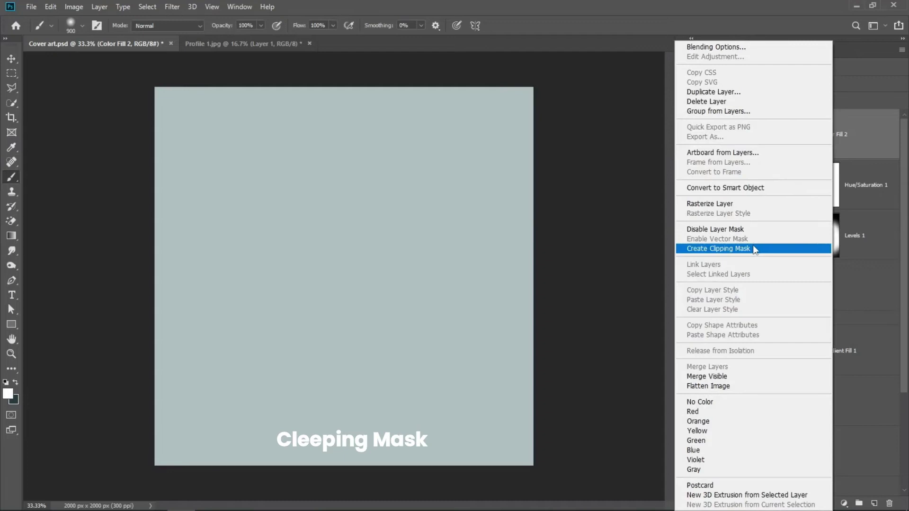
pyautogui.click(753, 247)
# Step: Invert the Color Fill 2 mask to black and pick a new foreground colour
pyautogui.click(823, 146)
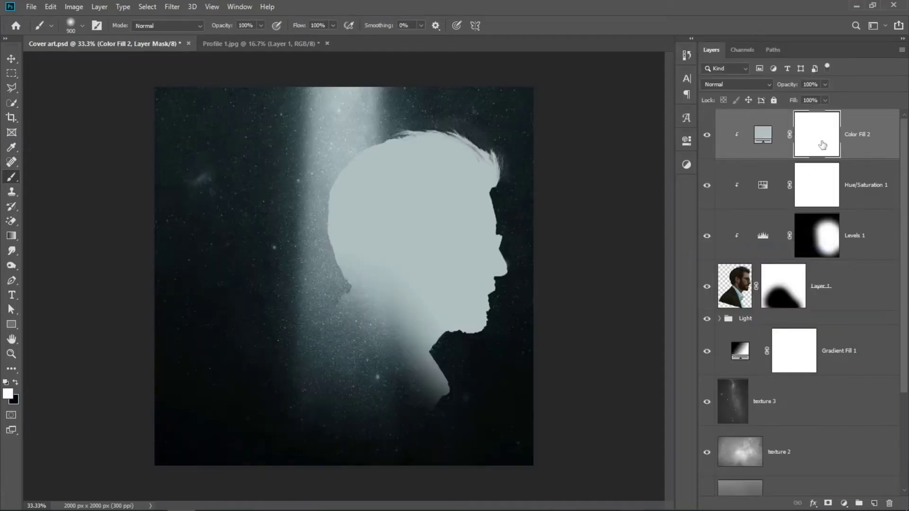
pyautogui.hotkey('ctrl', 'i')
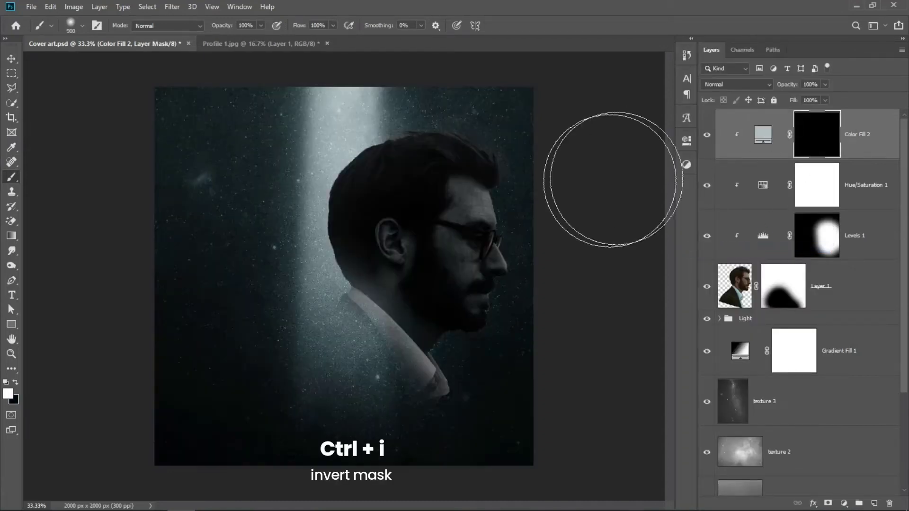
pyautogui.click(11, 395)
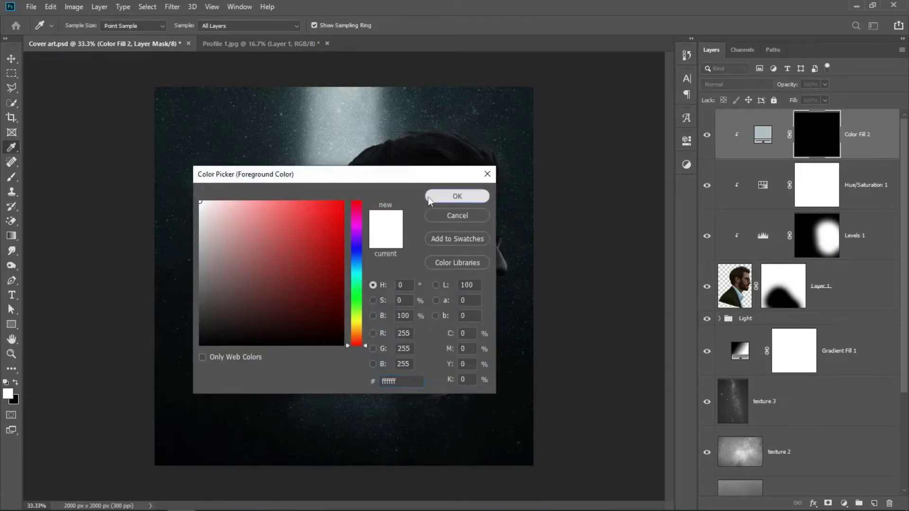
# Step: With white at brush size 300, paint a light arc over the head on the Color Fill 2 mask
pyautogui.click(457, 196)
pyautogui.press('[')
pyautogui.press('[')
pyautogui.press('[')
pyautogui.press('[')
pyautogui.press('[')
pyautogui.press('[')
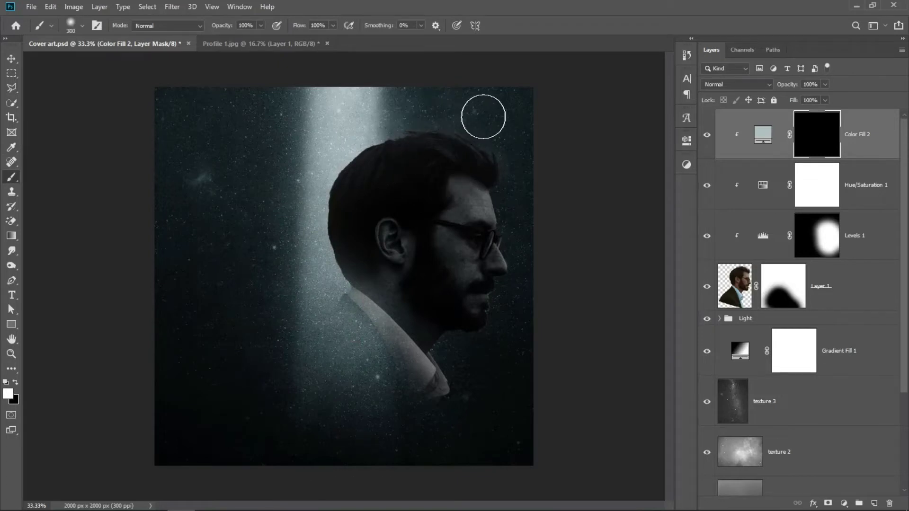
pyautogui.moveTo(479, 121); pyautogui.dragTo(450, 106)
pyautogui.moveTo(373, 102)
pyautogui.mouseDown()
pyautogui.moveTo(297, 150)
pyautogui.moveTo(278, 193)
pyautogui.moveTo(339, 126)
pyautogui.moveTo(315, 152)
pyautogui.moveTo(285, 255)
pyautogui.moveTo(298, 260)
pyautogui.moveTo(300, 186)
pyautogui.moveTo(472, 92)
pyautogui.mouseUp()
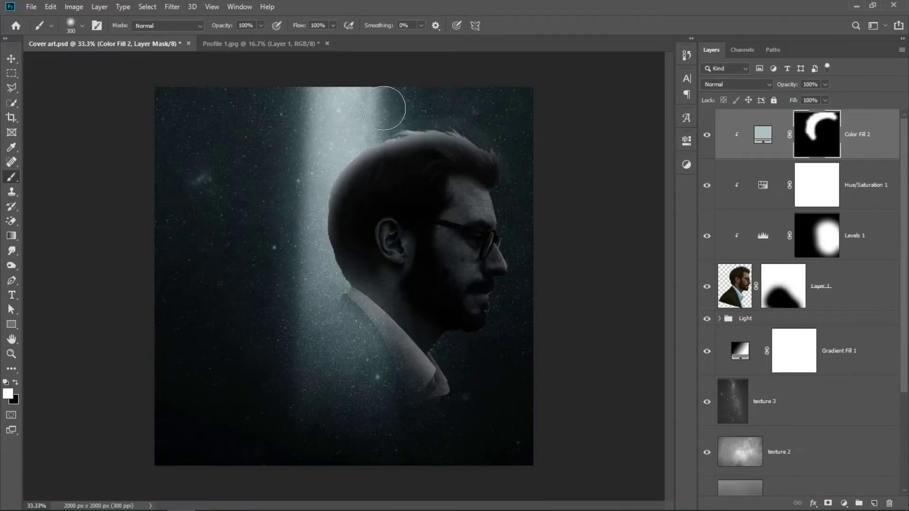
# Step: Enlarge the brush to 800, set 40% opacity, and dab soft light onto the crown
pyautogui.press(']')
pyautogui.press(']')
pyautogui.press(']')
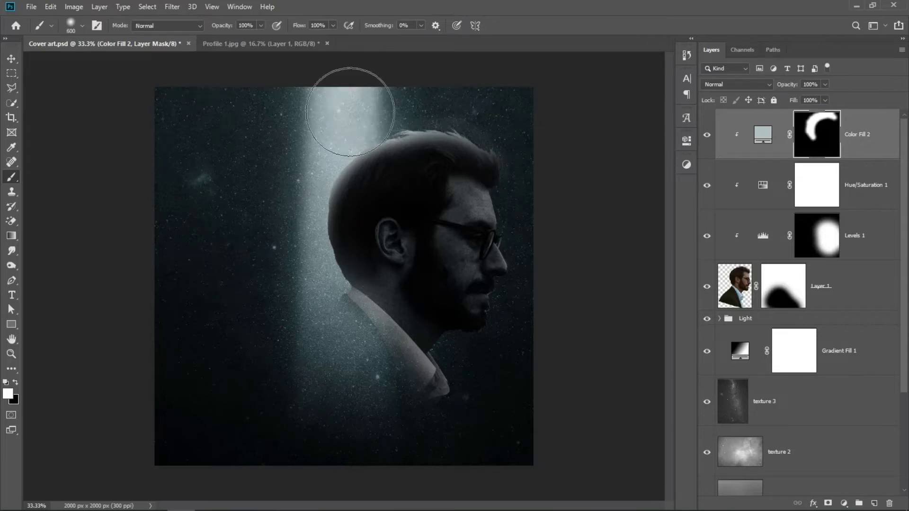
pyautogui.press(']')
pyautogui.press(']')
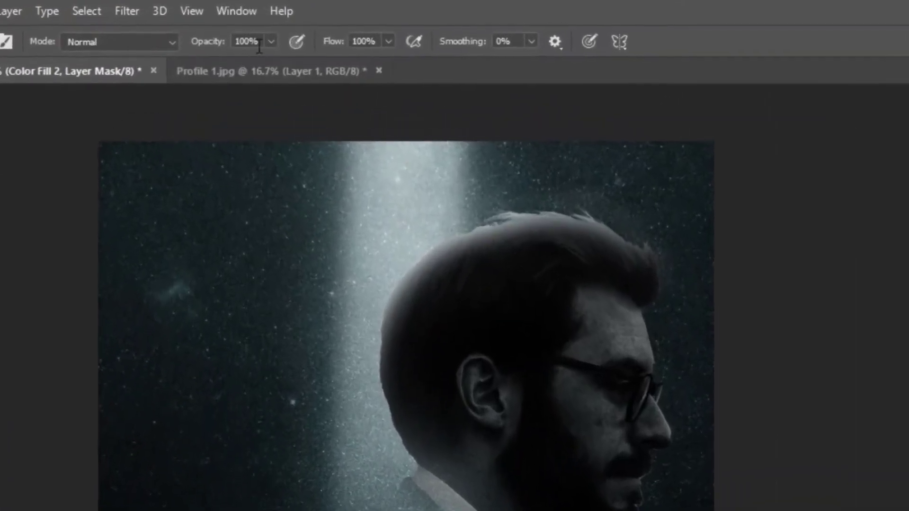
pyautogui.click(255, 25)
pyautogui.moveTo(262, 42); pyautogui.dragTo(242, 40)
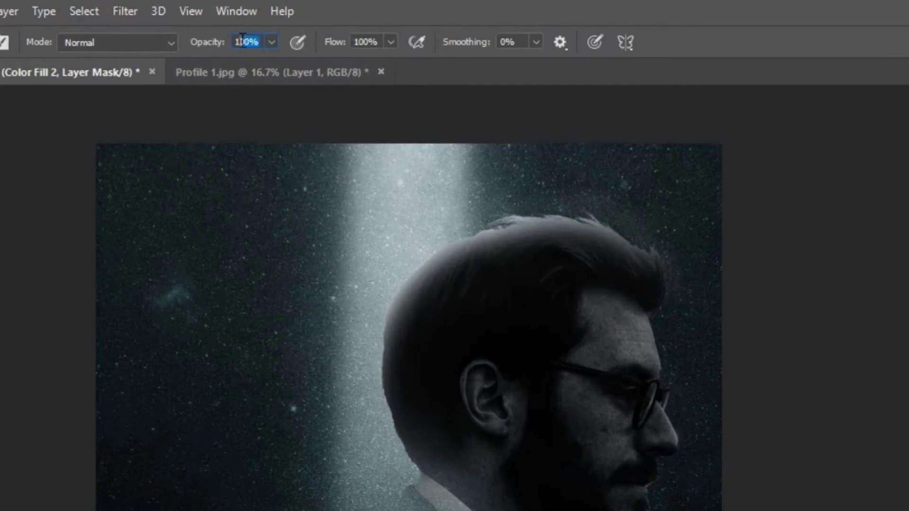
pyautogui.write('40')
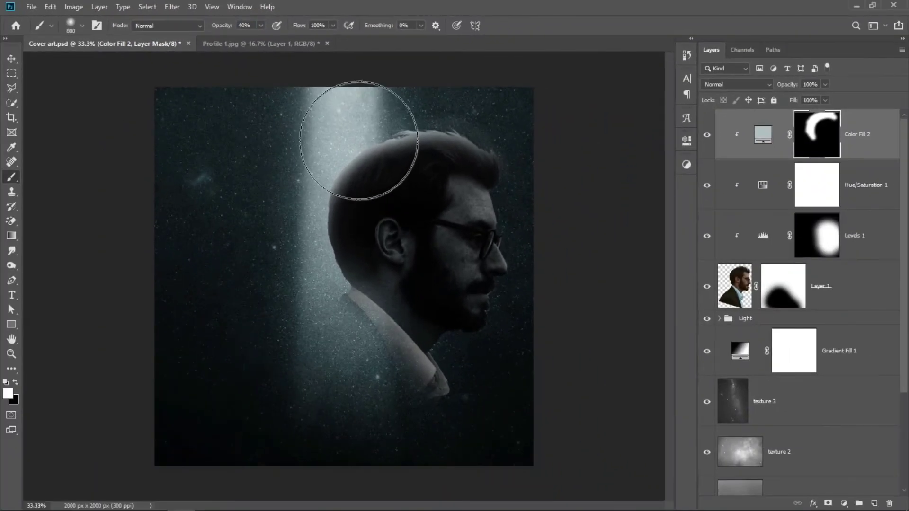
pyautogui.click(342, 132)
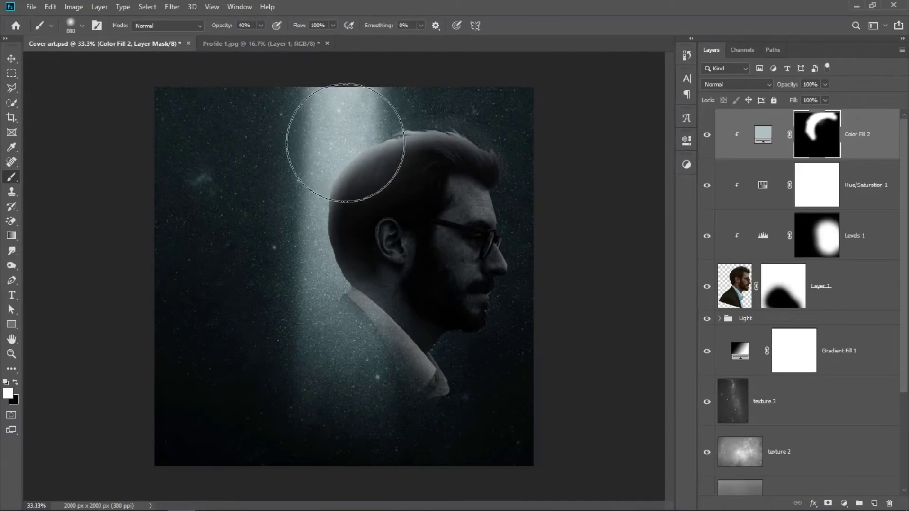
# Step: In Blending Options, split the Underlying Layer black slider to fade the fill from dark tones
pyautogui.doubleClick(882, 140)
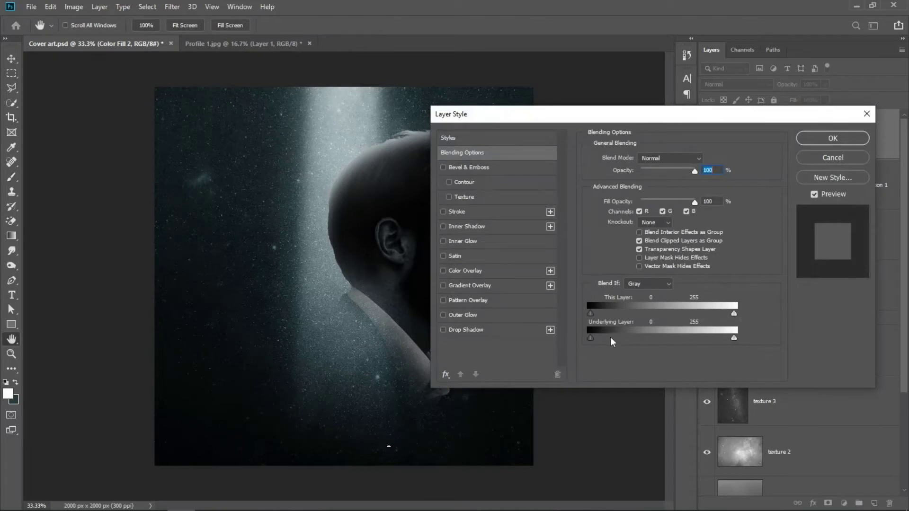
pyautogui.moveTo(592, 338); pyautogui.dragTo(605, 339)
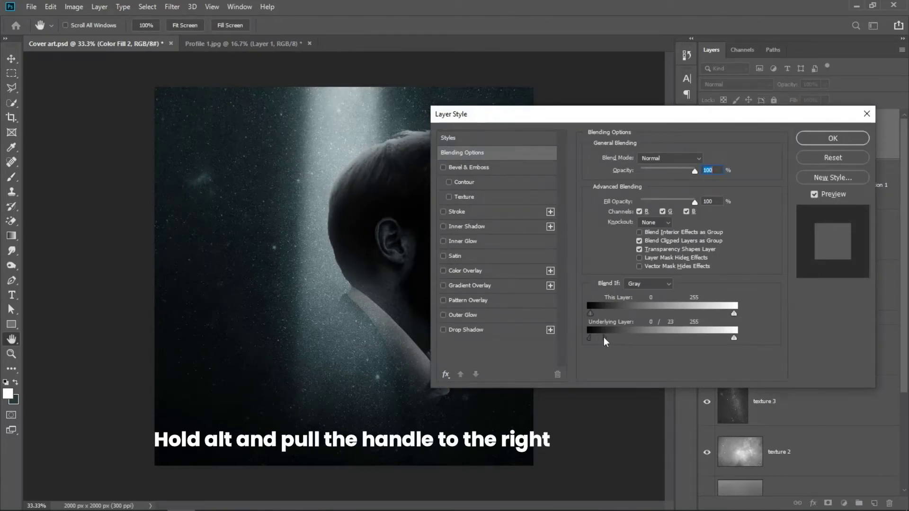
pyautogui.click(832, 138)
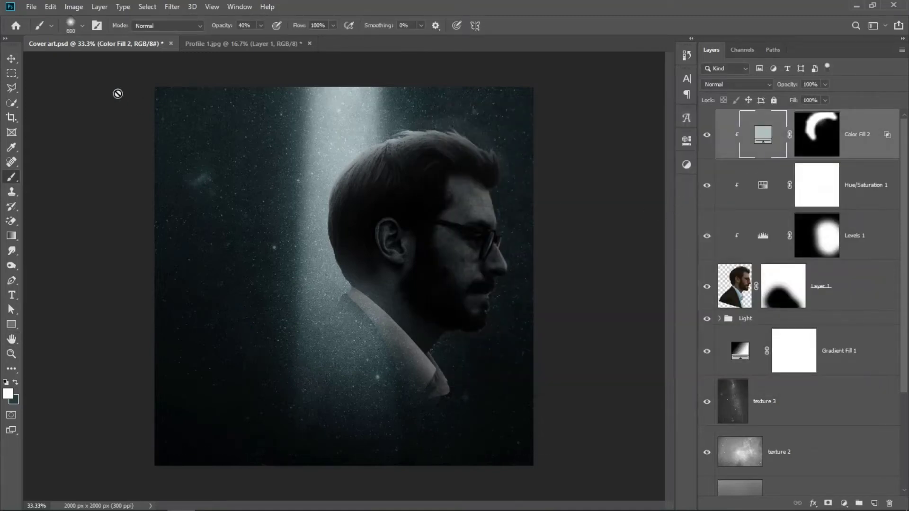
# Step: Open Profile 2.jpg from the files dreams folder and zoom in on the man's face
pyautogui.click(27, 7)
pyautogui.click(34, 28)
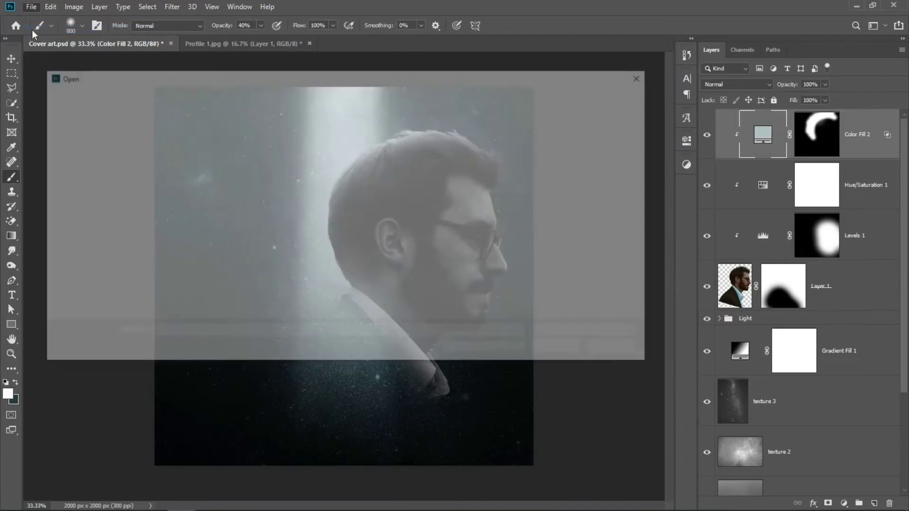
pyautogui.click(343, 166)
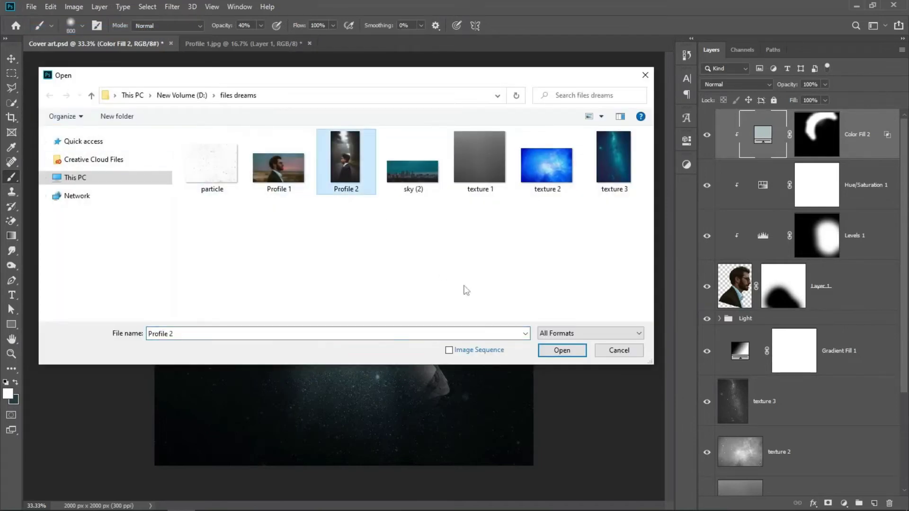
pyautogui.click(558, 348)
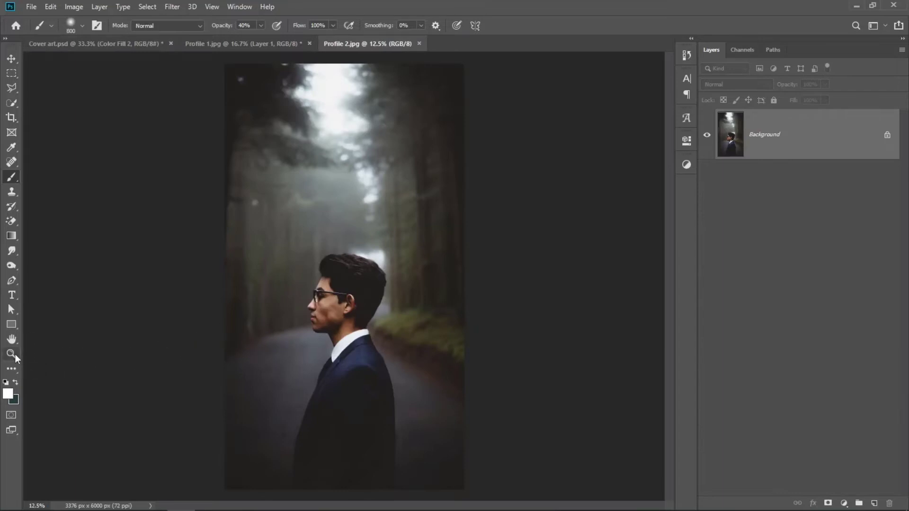
pyautogui.click(15, 356)
pyautogui.moveTo(330, 322); pyautogui.dragTo(364, 340)
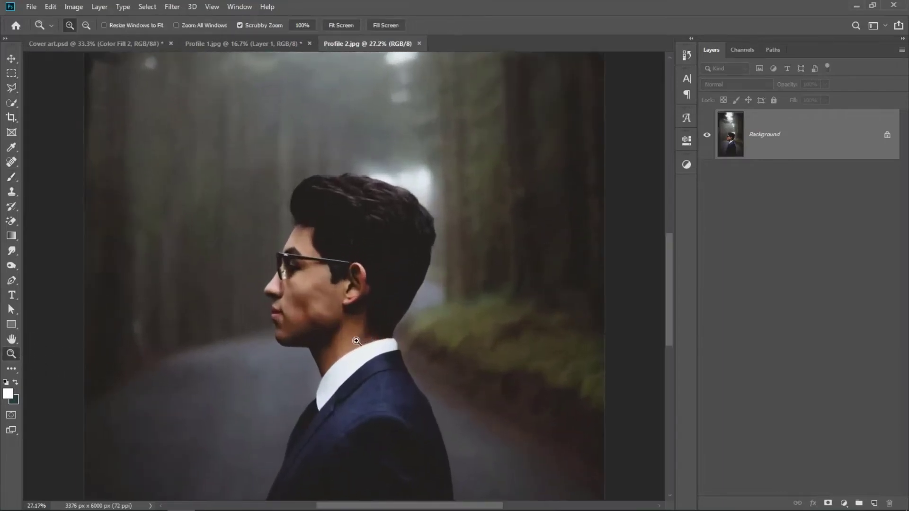
pyautogui.click(12, 105)
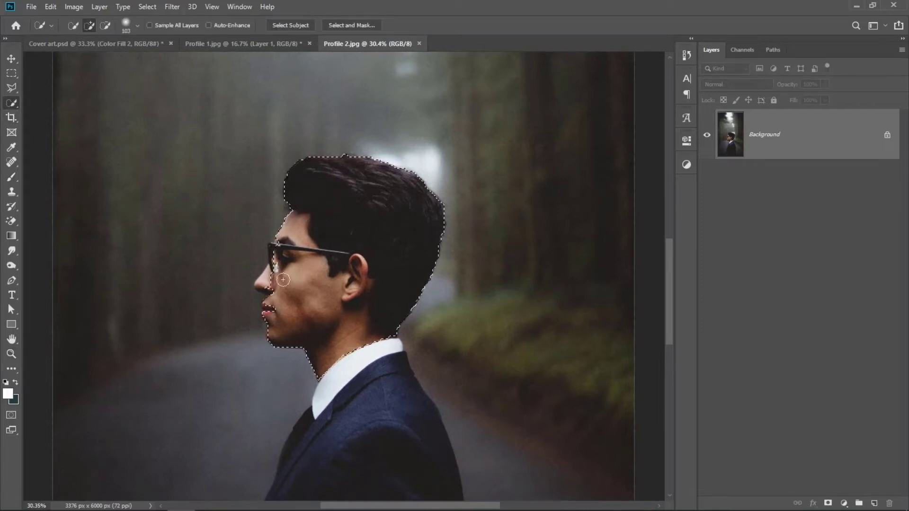
# Step: Extend the selection over the suit shoulder and clean up the face edges with Polygonal Lasso add/subtract
pyautogui.moveTo(305, 437); pyautogui.dragTo(399, 407)
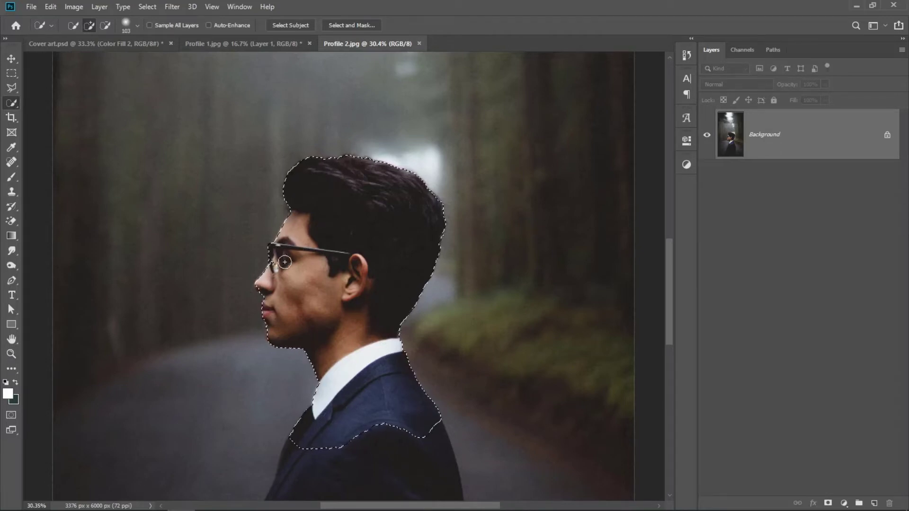
pyautogui.click(12, 354)
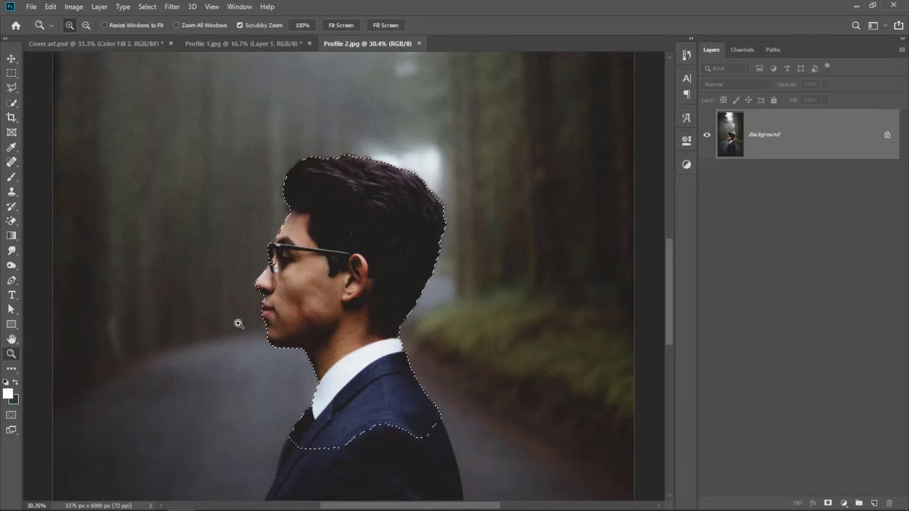
pyautogui.moveTo(261, 290); pyautogui.dragTo(293, 297)
pyautogui.moveTo(284, 262); pyautogui.dragTo(315, 272)
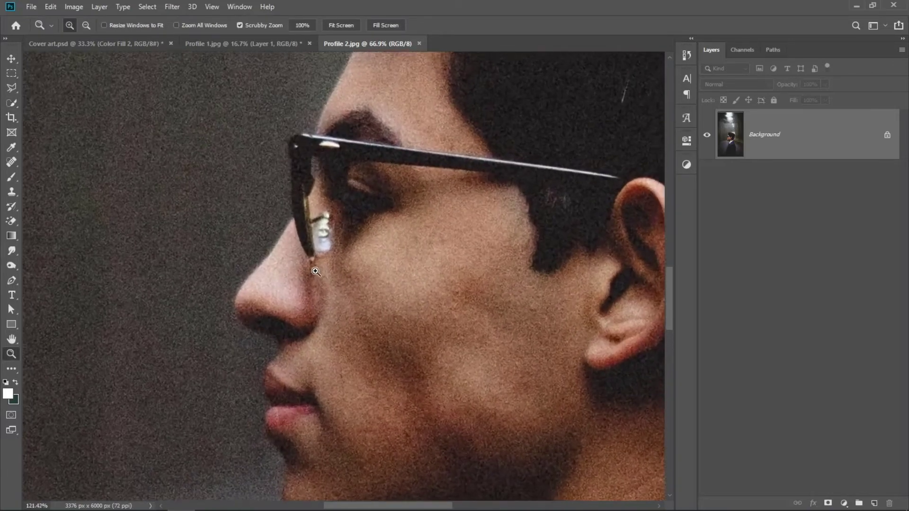
pyautogui.click(12, 104)
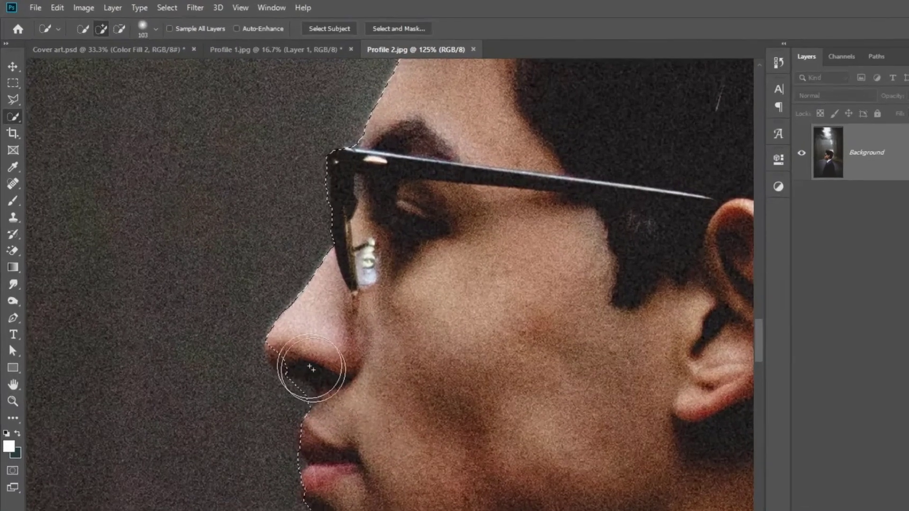
pyautogui.click(16, 101)
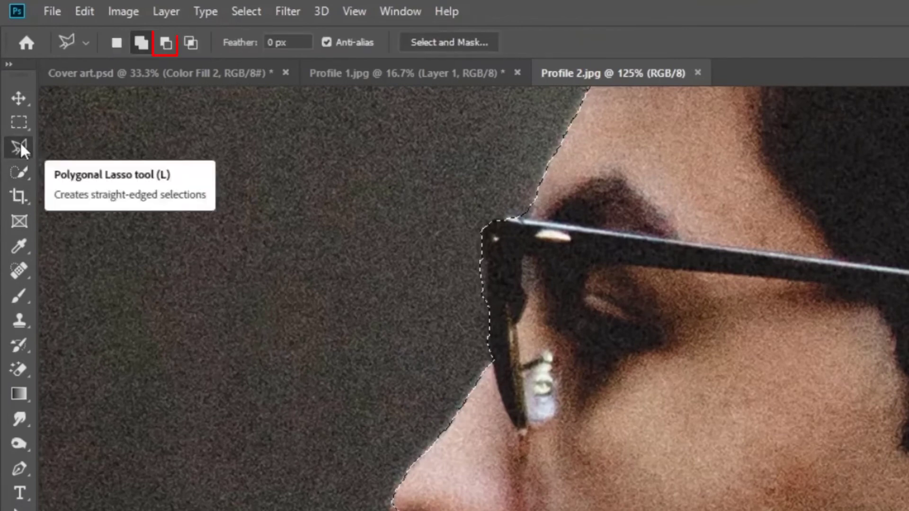
pyautogui.click(166, 43)
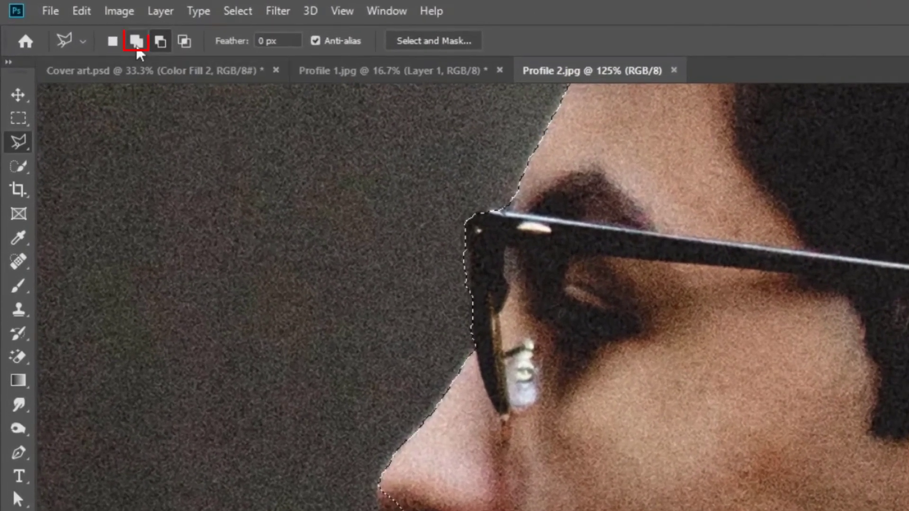
pyautogui.click(137, 46)
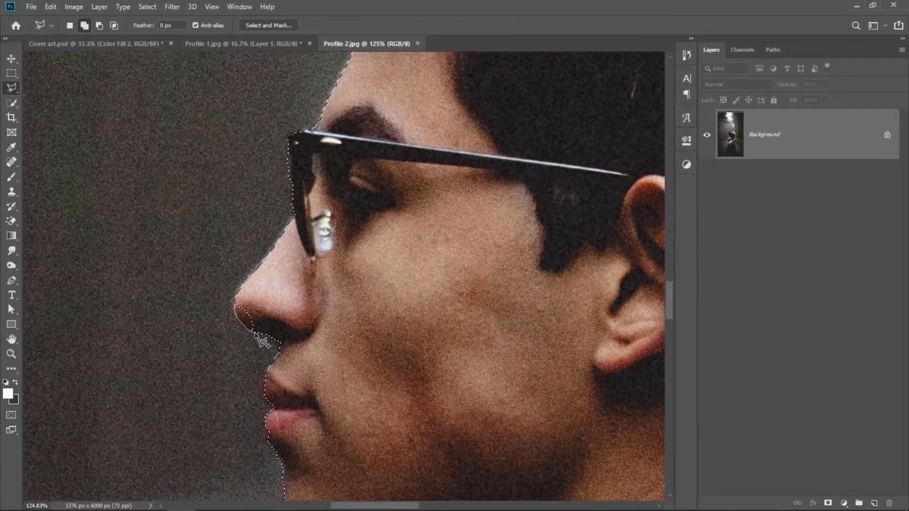
pyautogui.moveTo(386, 181)
pyautogui.mouseDown()
pyautogui.moveTo(384, 196)
pyautogui.moveTo(438, 116)
pyautogui.mouseUp()
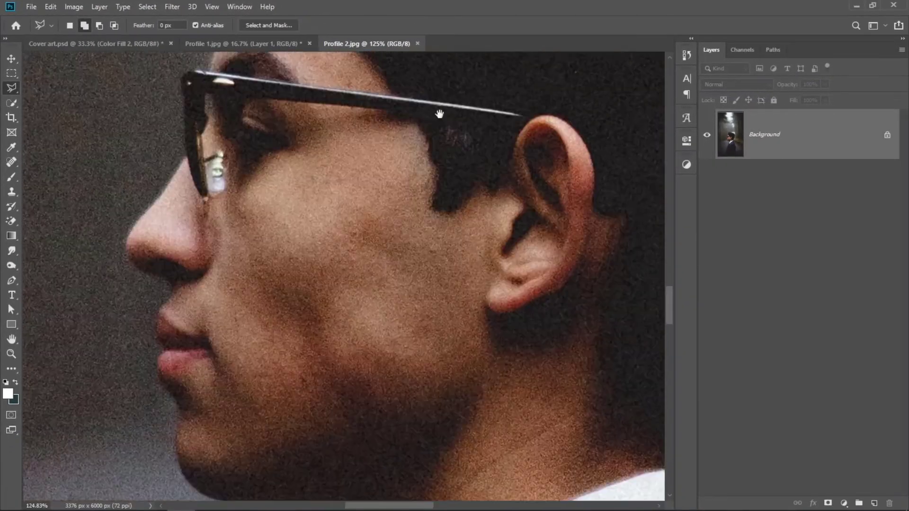
pyautogui.hotkey('ctrl', '0')
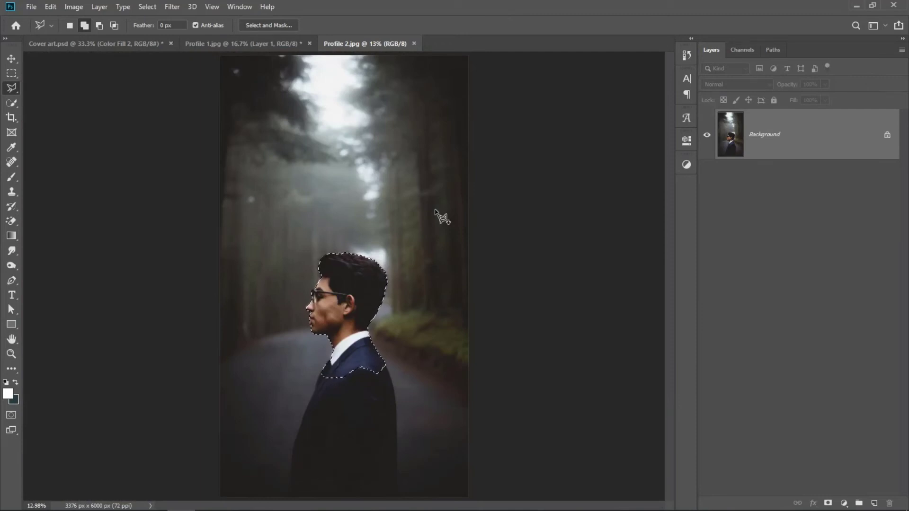
# Step: Refine the head selection in Select and Mask and copy it to a new Layer 1
pyautogui.click(269, 25)
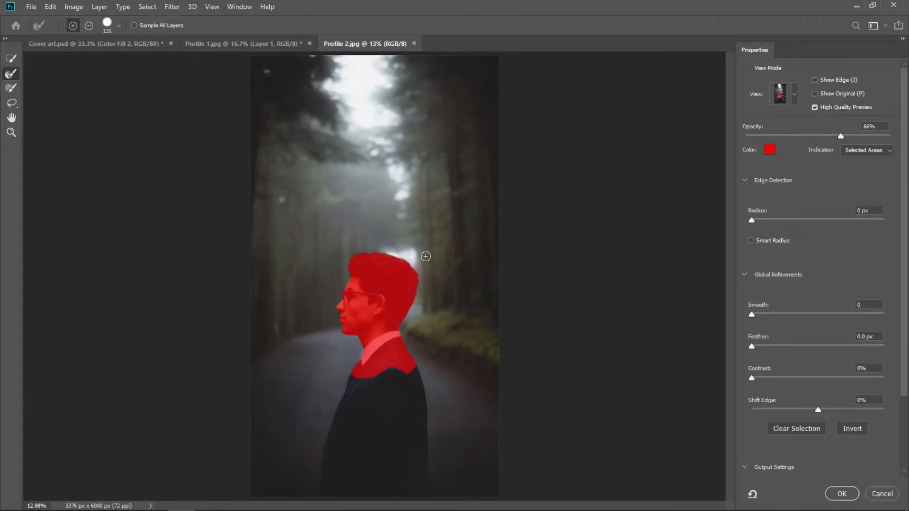
pyautogui.click(842, 494)
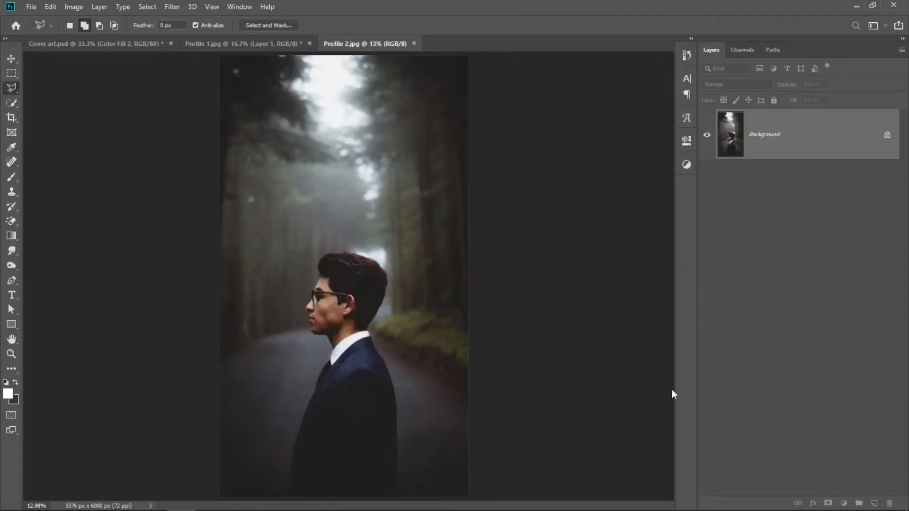
pyautogui.hotkey('ctrl', 'j')
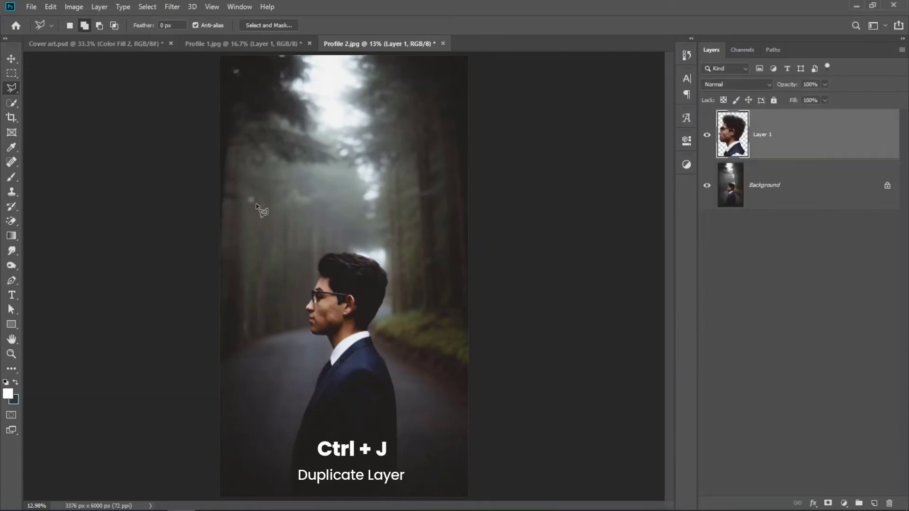
# Step: Shift the suited man's Layer 2 left, tilt it about nine degrees and scale it to roughly 95%
pyautogui.click(15, 61)
pyautogui.moveTo(359, 284)
pyautogui.mouseDown()
pyautogui.moveTo(201, 156)
pyautogui.moveTo(300, 246)
pyautogui.moveTo(289, 266)
pyautogui.mouseUp()
pyautogui.hotkey('ctrl', 't')
pyautogui.moveTo(425, 256); pyautogui.dragTo(424, 238)
pyautogui.moveTo(342, 176); pyautogui.dragTo(355, 189)
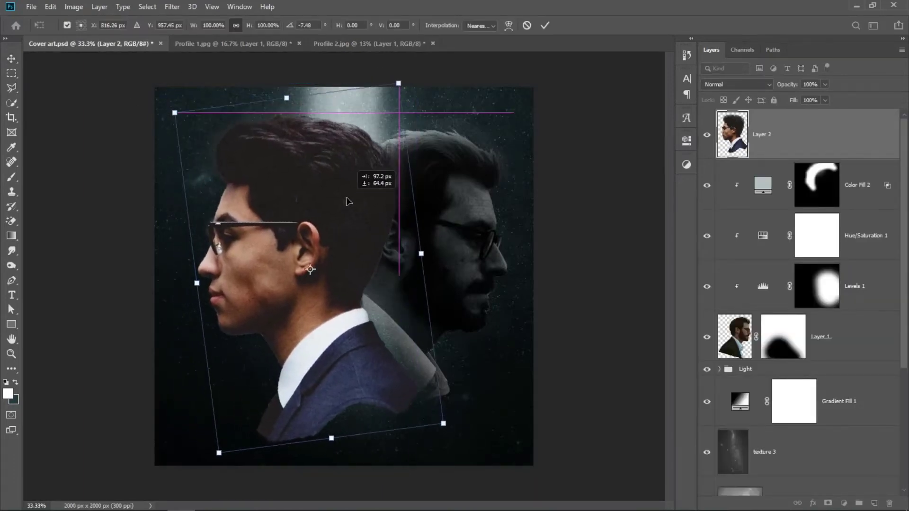
pyautogui.moveTo(417, 252); pyautogui.dragTo(408, 252)
pyautogui.moveTo(343, 246); pyautogui.dragTo(340, 243)
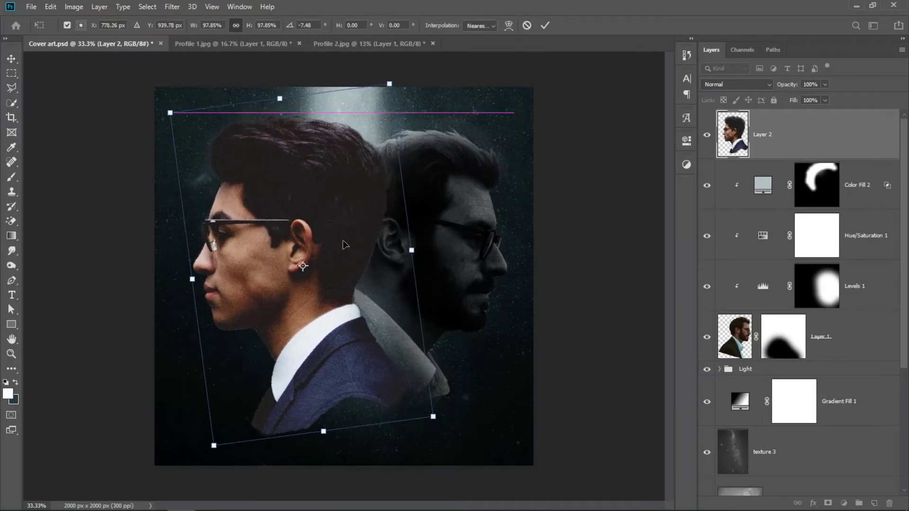
pyautogui.moveTo(408, 244); pyautogui.dragTo(405, 248)
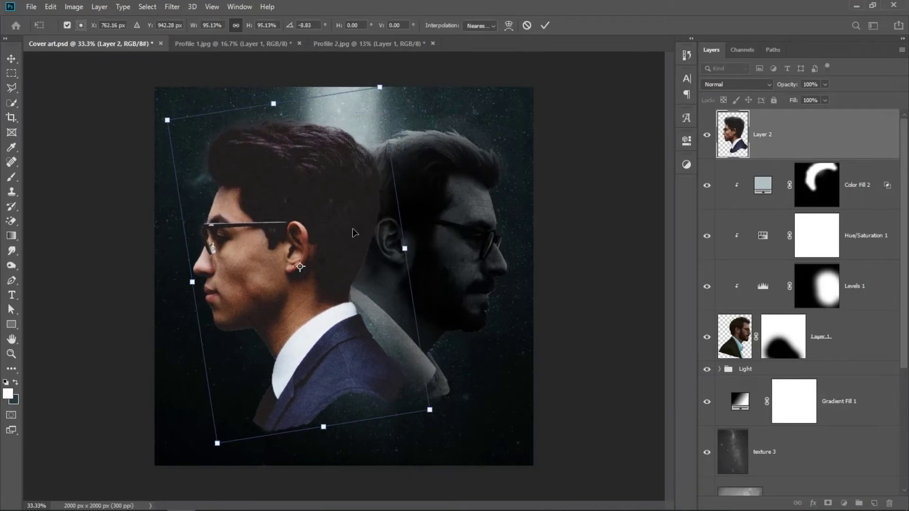
pyautogui.moveTo(353, 232); pyautogui.dragTo(348, 232)
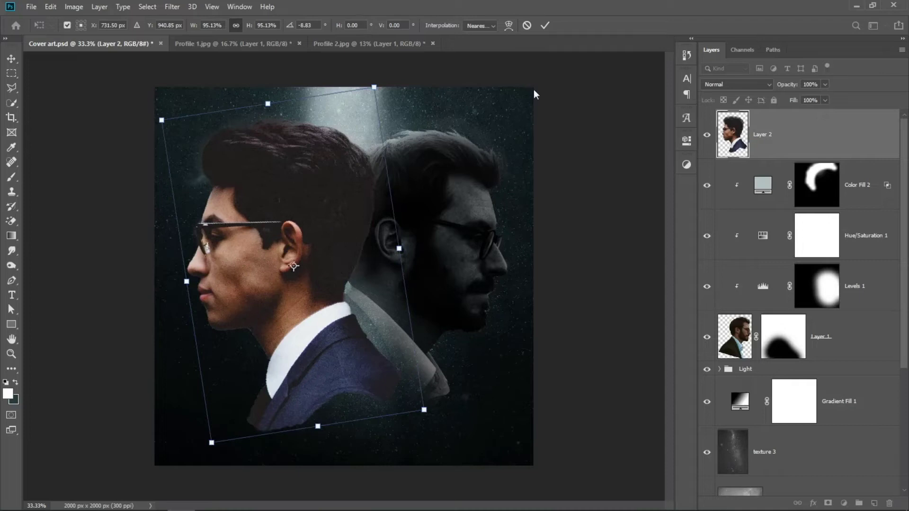
pyautogui.click(545, 26)
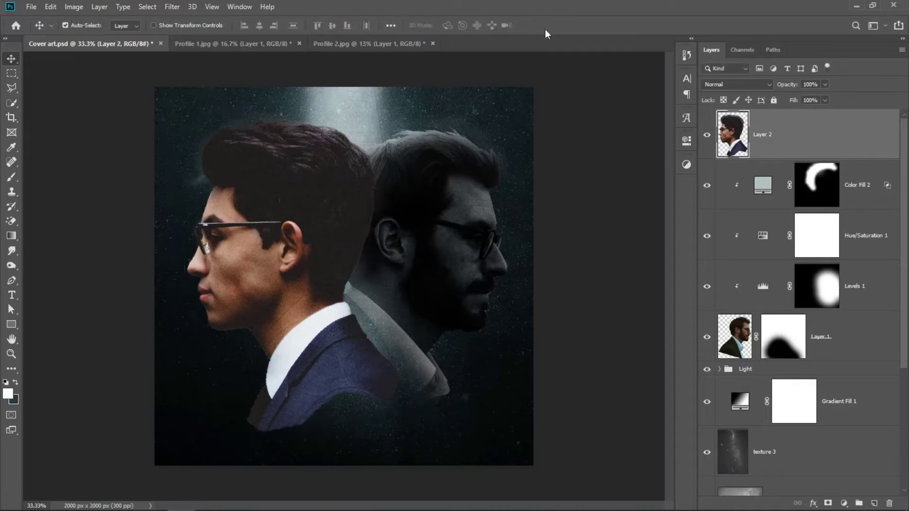
# Step: Add a layer mask to Layer 2 and brush black over the suit to fade it out
pyautogui.click(829, 504)
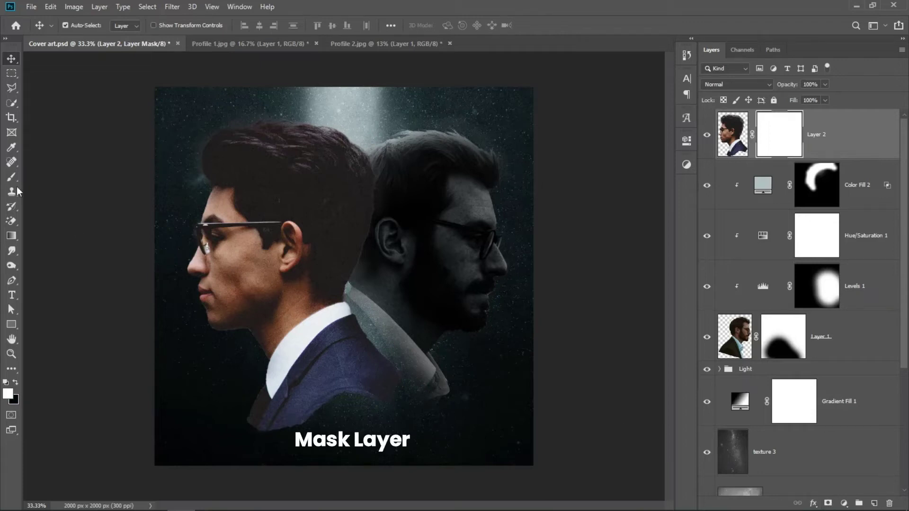
pyautogui.press('b')
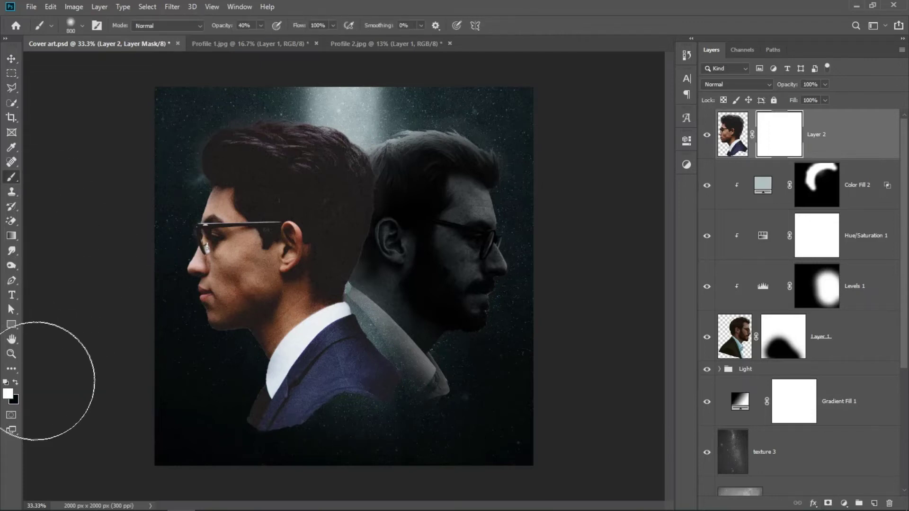
pyautogui.click(16, 383)
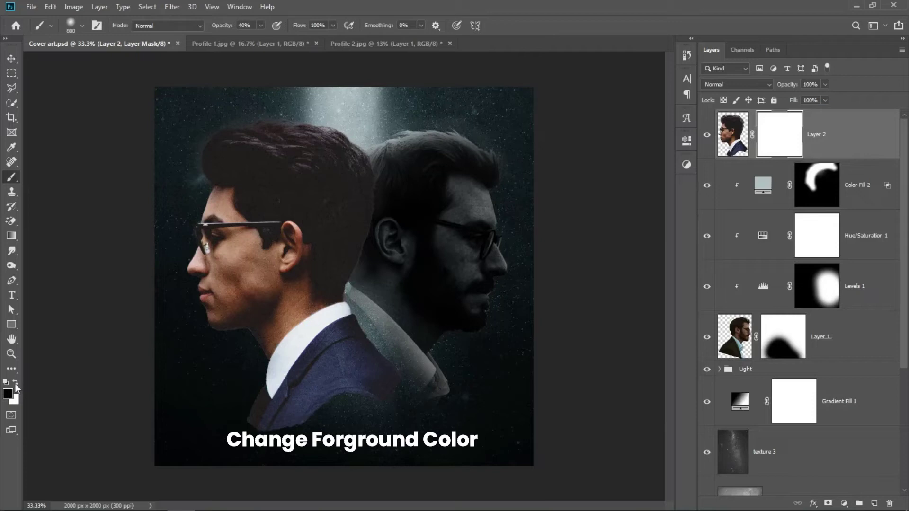
pyautogui.moveTo(268, 433)
pyautogui.mouseDown()
pyautogui.moveTo(369, 403)
pyautogui.moveTo(273, 442)
pyautogui.moveTo(371, 395)
pyautogui.moveTo(400, 202)
pyautogui.moveTo(385, 274)
pyautogui.moveTo(371, 223)
pyautogui.moveTo(385, 335)
pyautogui.moveTo(400, 233)
pyautogui.moveTo(372, 299)
pyautogui.mouseUp()
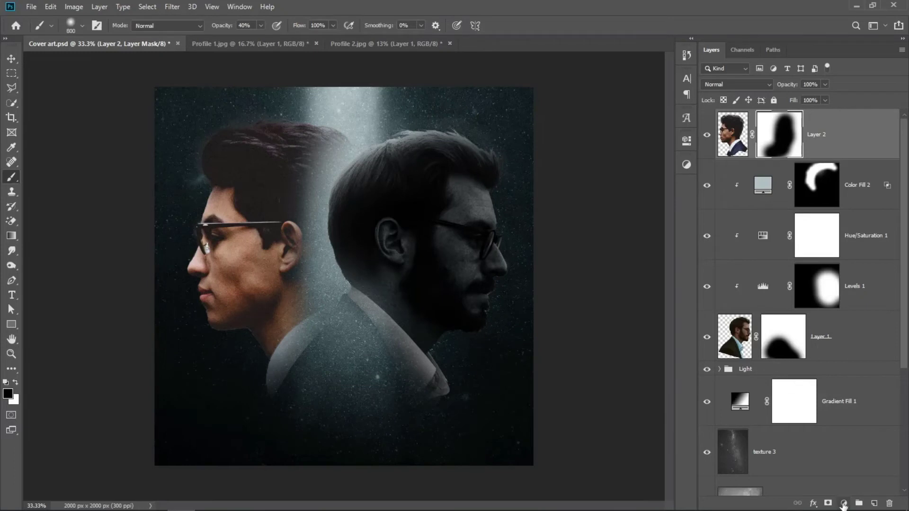
pyautogui.click(843, 503)
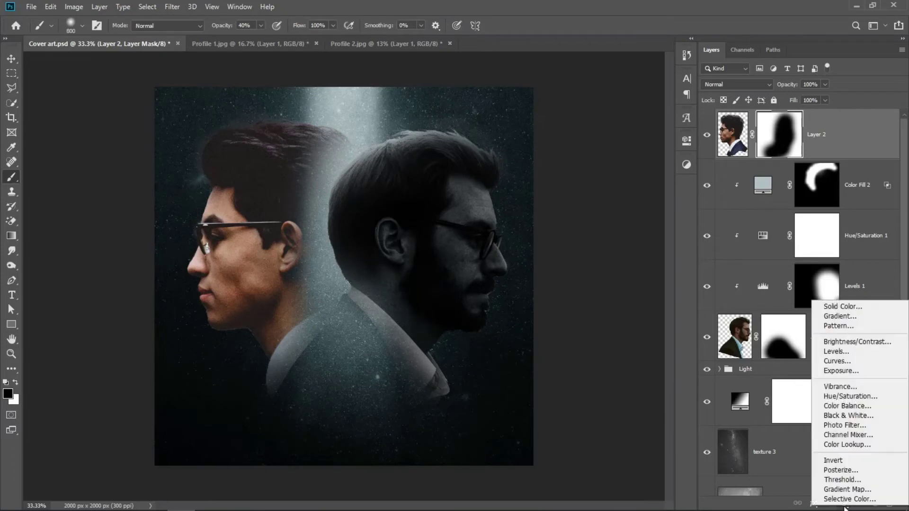
# Step: Add a Levels layer clipped to Layer 2 with midtones set to 0.42
pyautogui.click(847, 355)
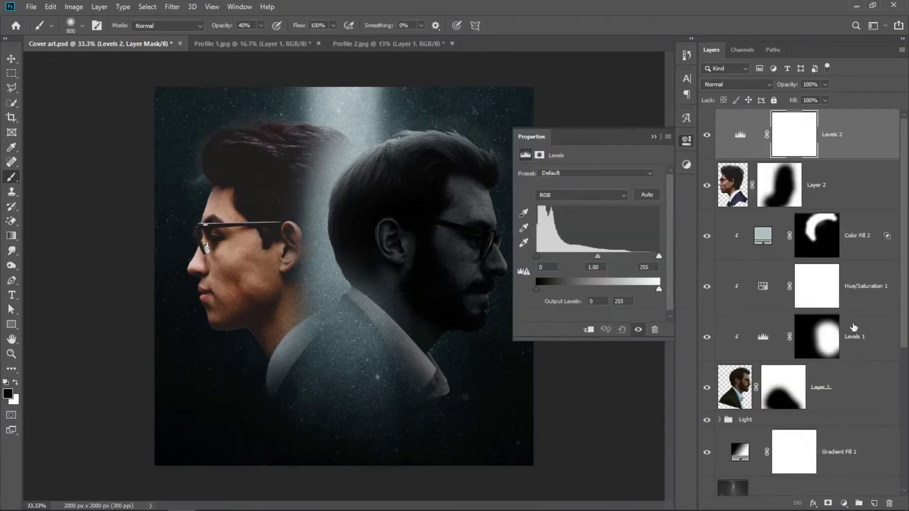
pyautogui.rightClick(865, 138)
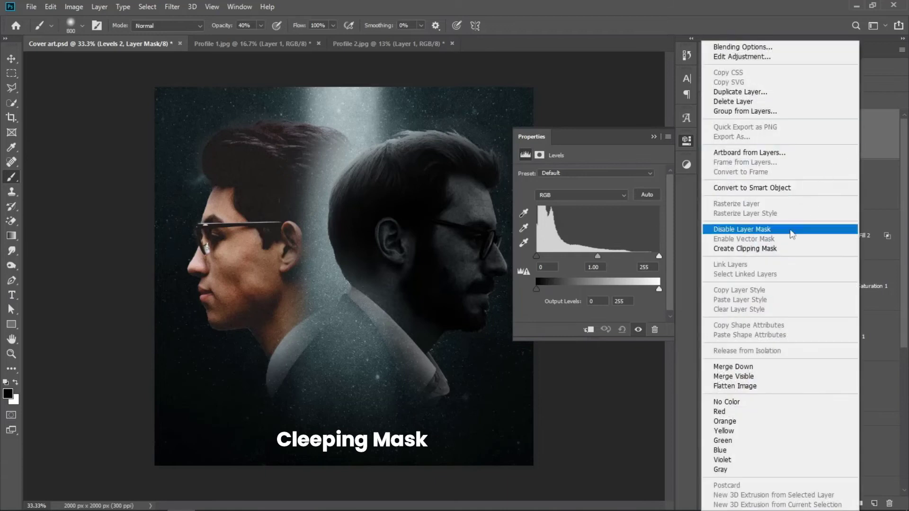
pyautogui.click(786, 250)
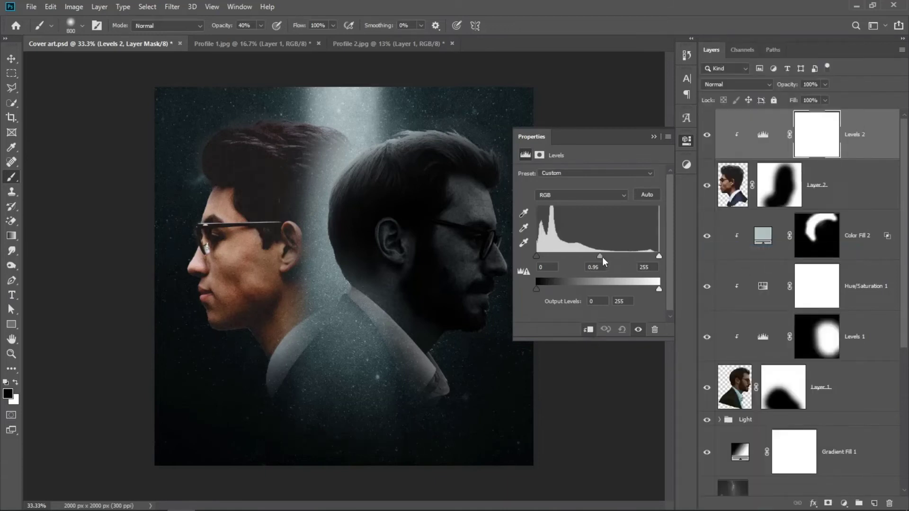
pyautogui.moveTo(602, 257); pyautogui.dragTo(628, 256)
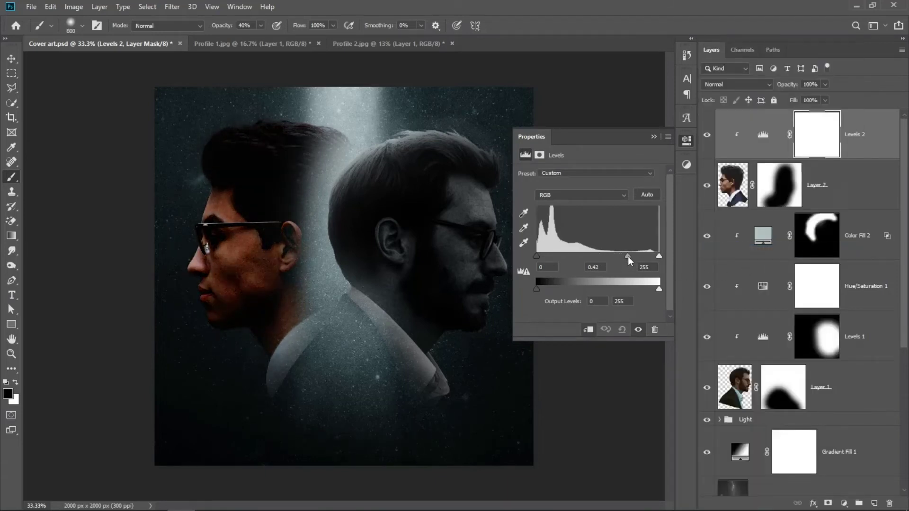
pyautogui.click(653, 138)
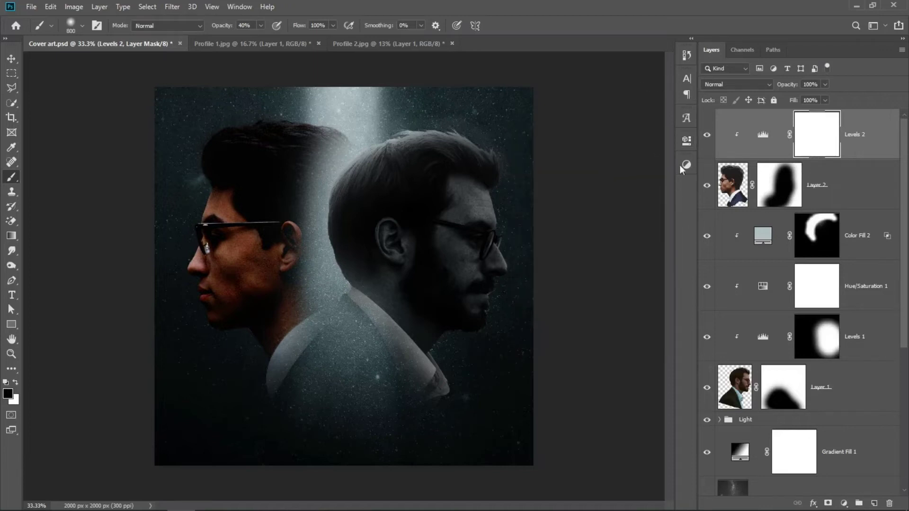
# Step: Invert the Levels mask and paint white over the left face, trimming part back with black
pyautogui.hotkey('ctrl', 'i')
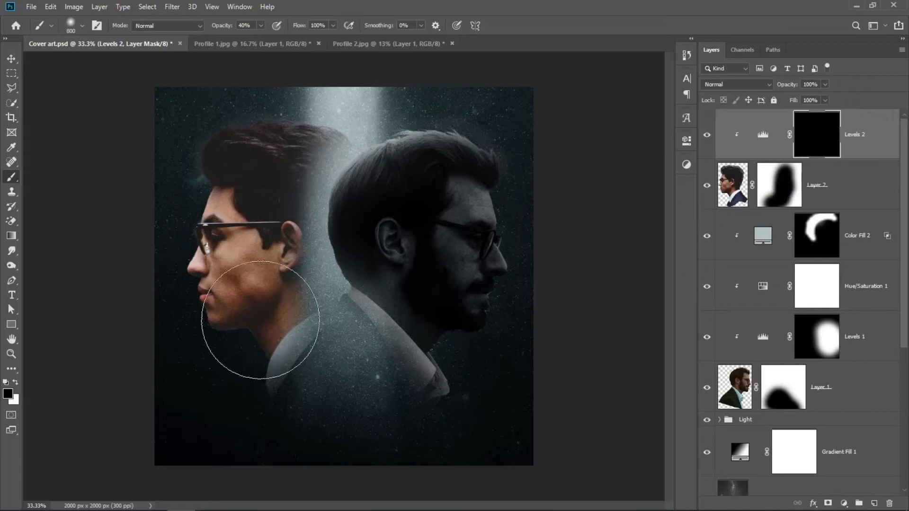
pyautogui.click(16, 382)
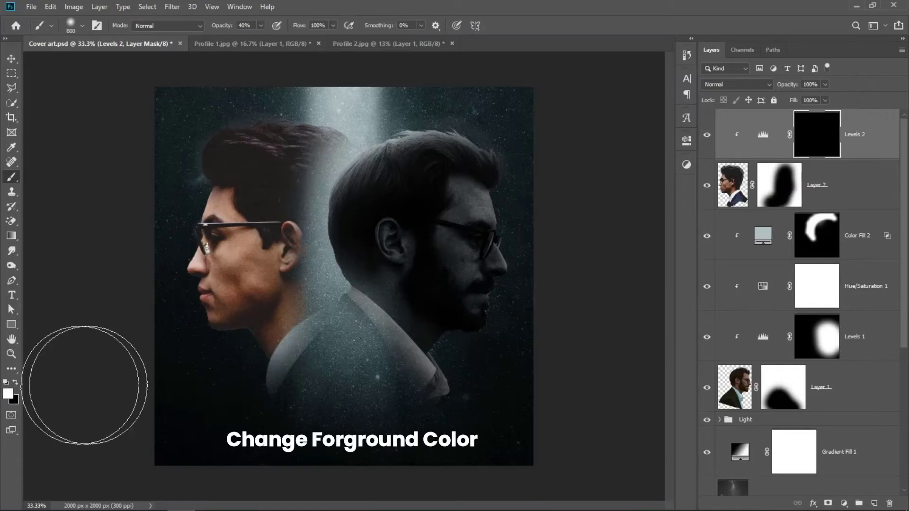
pyautogui.moveTo(213, 294)
pyautogui.mouseDown()
pyautogui.moveTo(294, 284)
pyautogui.moveTo(241, 252)
pyautogui.moveTo(193, 278)
pyautogui.moveTo(284, 319)
pyautogui.moveTo(235, 219)
pyautogui.moveTo(284, 342)
pyautogui.moveTo(223, 203)
pyautogui.moveTo(314, 284)
pyautogui.moveTo(211, 162)
pyautogui.moveTo(257, 56)
pyautogui.mouseUp()
pyautogui.click(261, 26)
pyautogui.click(223, 274)
pyautogui.moveTo(222, 275)
pyautogui.mouseDown()
pyautogui.moveTo(284, 345)
pyautogui.moveTo(264, 203)
pyautogui.moveTo(314, 241)
pyautogui.moveTo(275, 392)
pyautogui.mouseUp()
pyautogui.click(16, 382)
pyautogui.moveTo(343, 231)
pyautogui.mouseDown()
pyautogui.moveTo(349, 178)
pyautogui.moveTo(365, 158)
pyautogui.moveTo(379, 233)
pyautogui.moveTo(404, 259)
pyautogui.mouseUp()
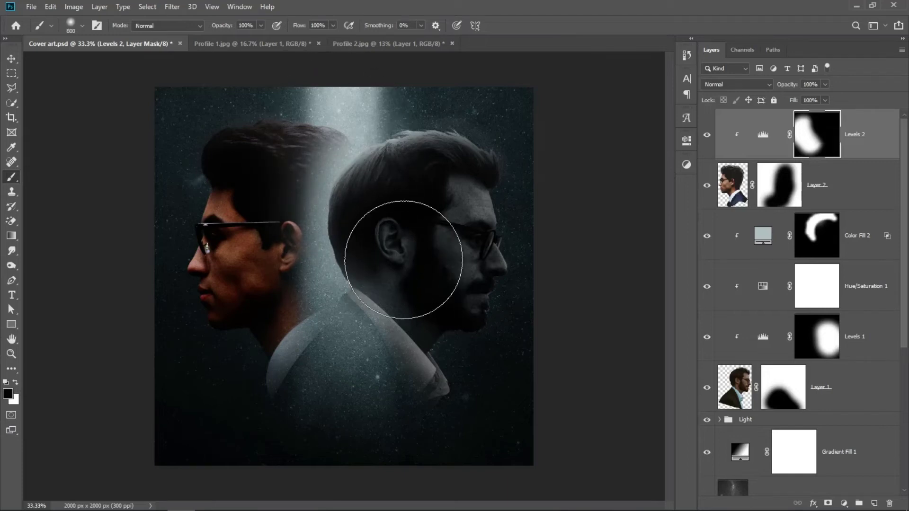
# Step: Add a Hue/Saturation layer clipped to Layer 2 with Hue +180 and Saturation -85
pyautogui.click(845, 504)
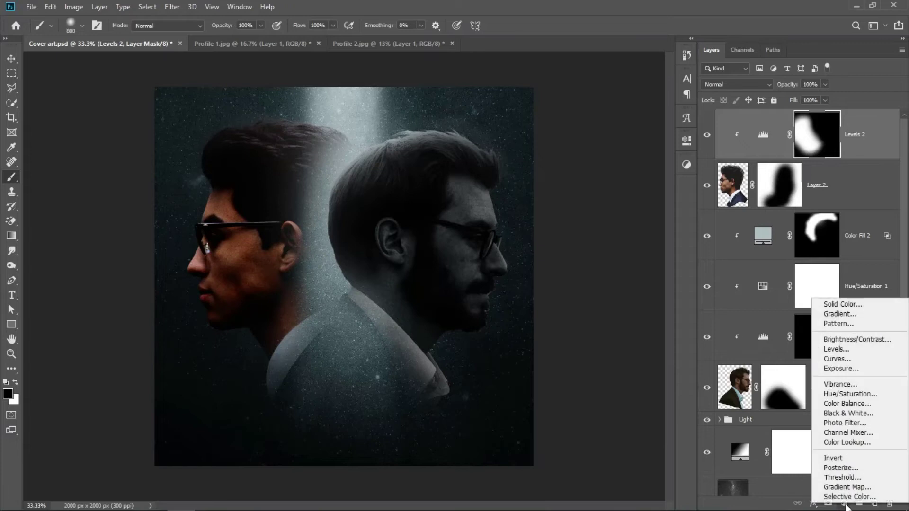
pyautogui.click(858, 399)
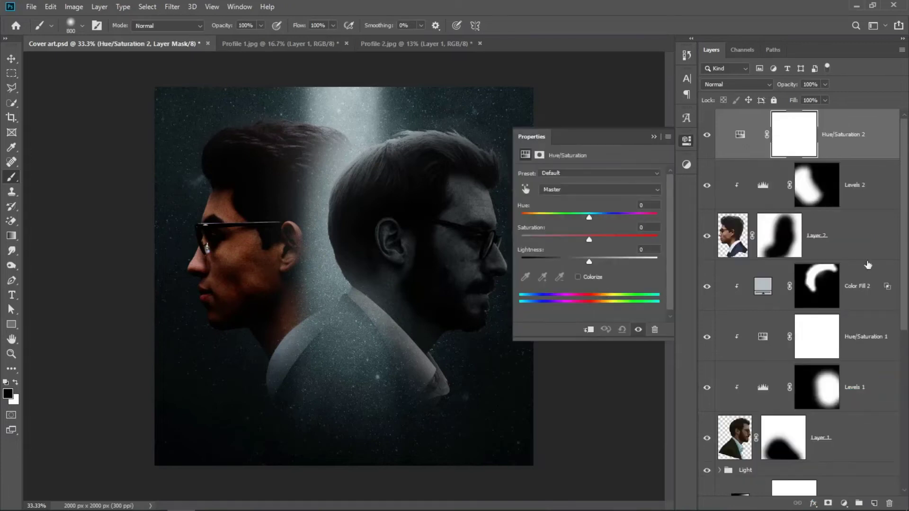
pyautogui.rightClick(875, 152)
pyautogui.click(807, 247)
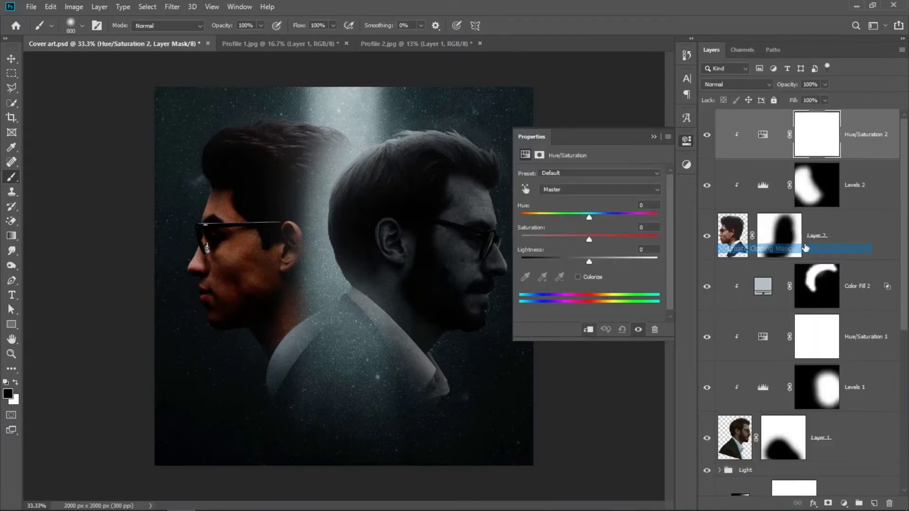
pyautogui.moveTo(588, 218); pyautogui.dragTo(688, 226)
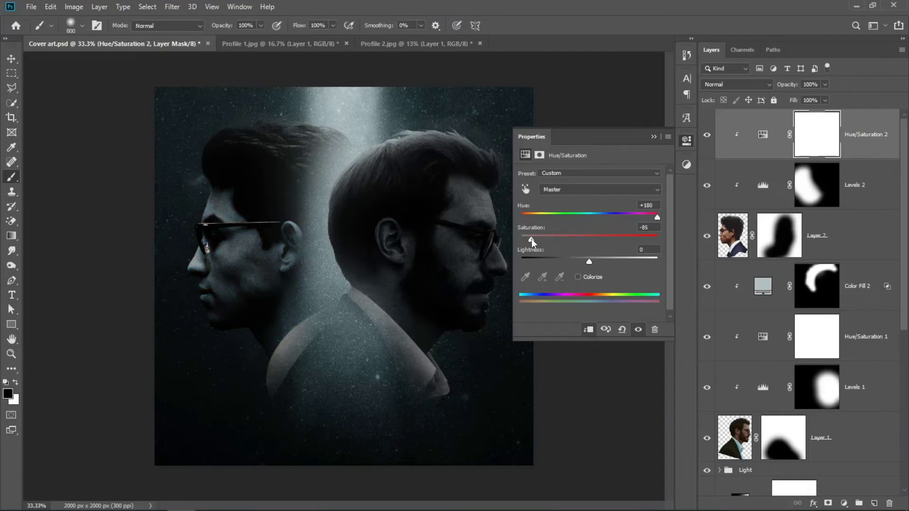
pyautogui.click(654, 137)
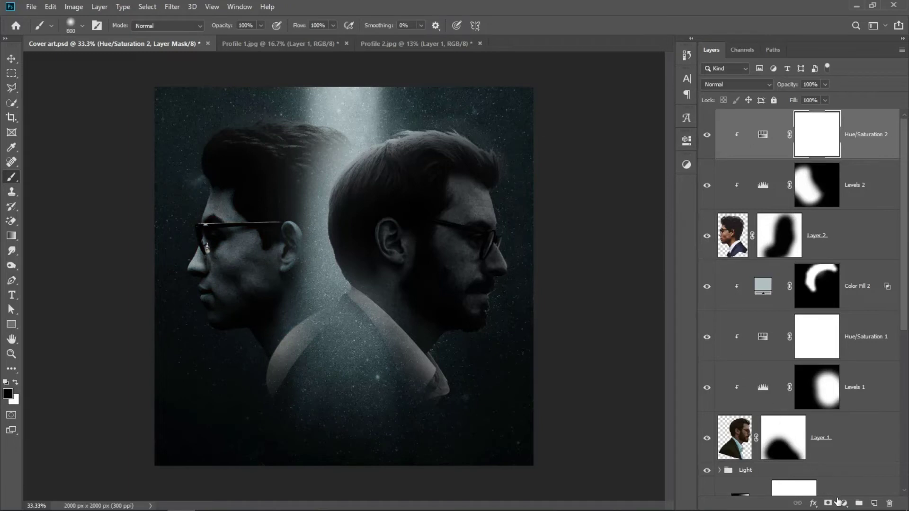
pyautogui.click(842, 505)
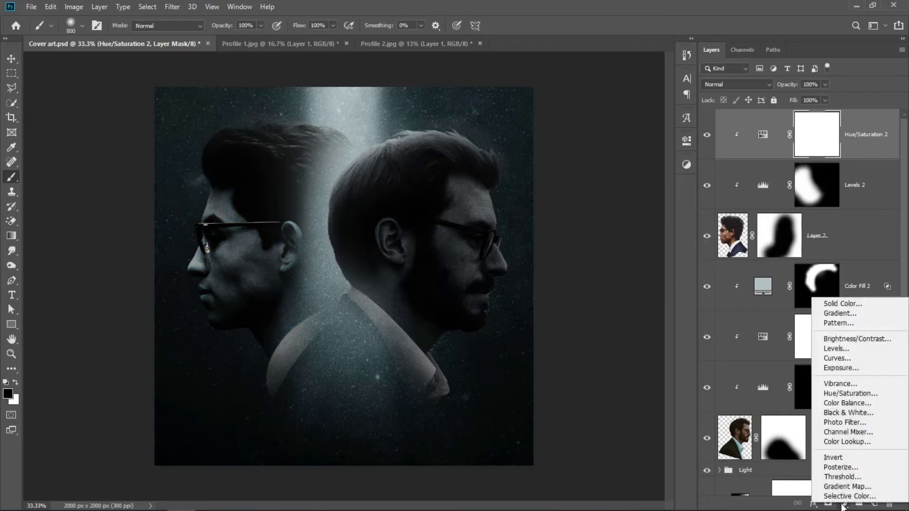
# Step: Add a b4c1c5 Color Fill layer clipped to the left portrait
pyautogui.click(835, 304)
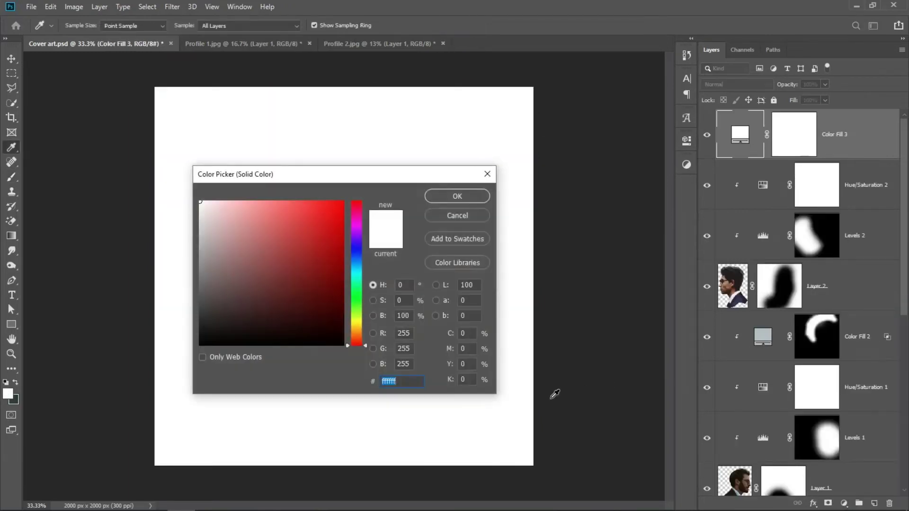
pyautogui.write('b4c1c5')
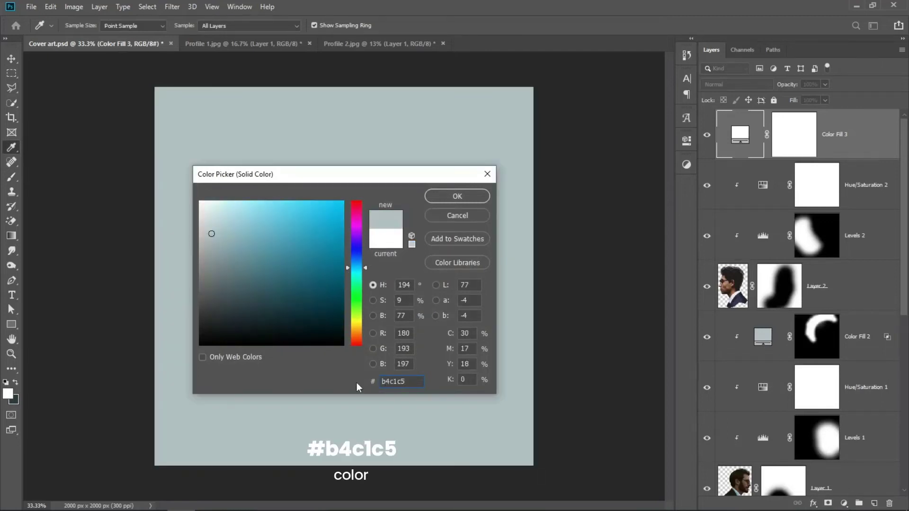
pyautogui.click(445, 198)
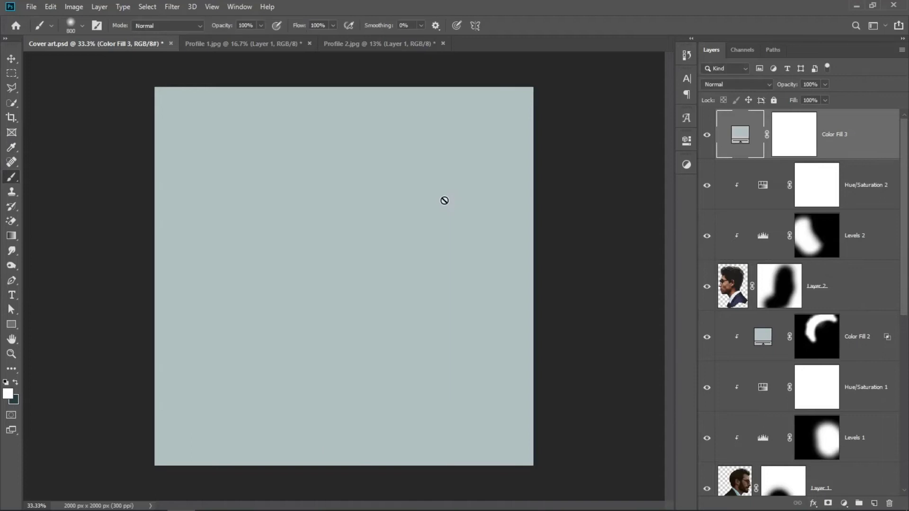
pyautogui.rightClick(842, 138)
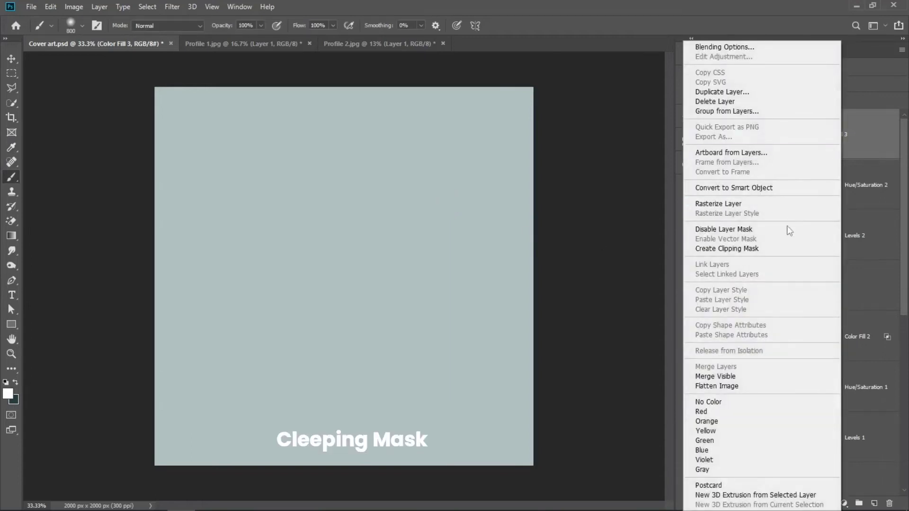
pyautogui.click(781, 249)
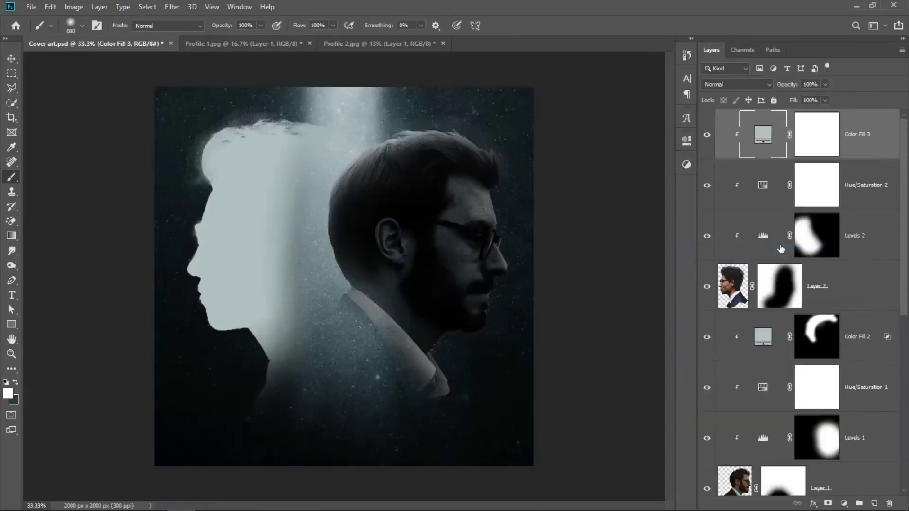
# Step: Invert the Color Fill 3 mask and paint light onto the hair top with a 300 px brush
pyautogui.click(822, 146)
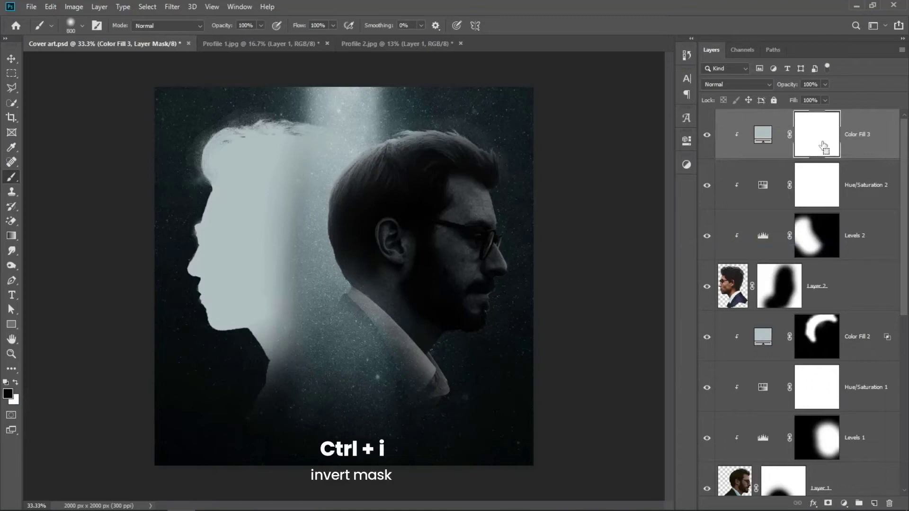
pyautogui.hotkey('ctrl', 'i')
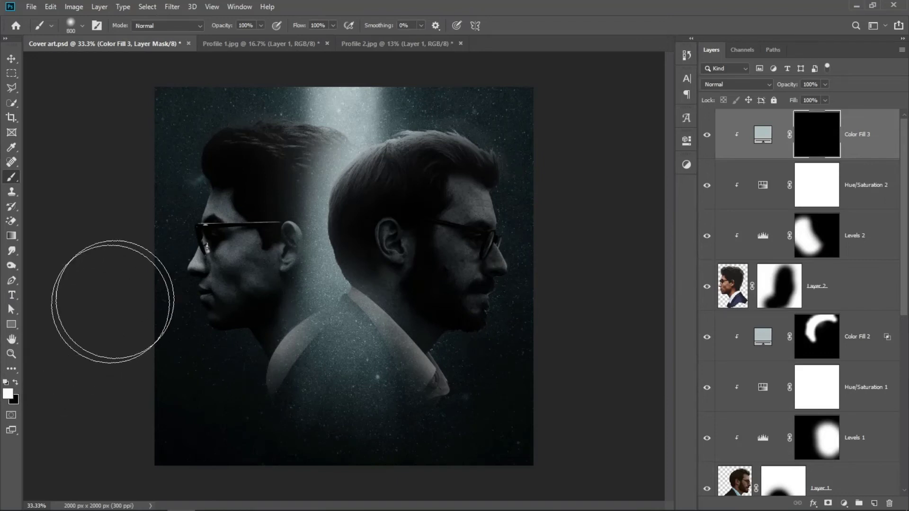
pyautogui.press('[')
pyautogui.press('[')
pyautogui.press('[')
pyautogui.press('[')
pyautogui.press('[')
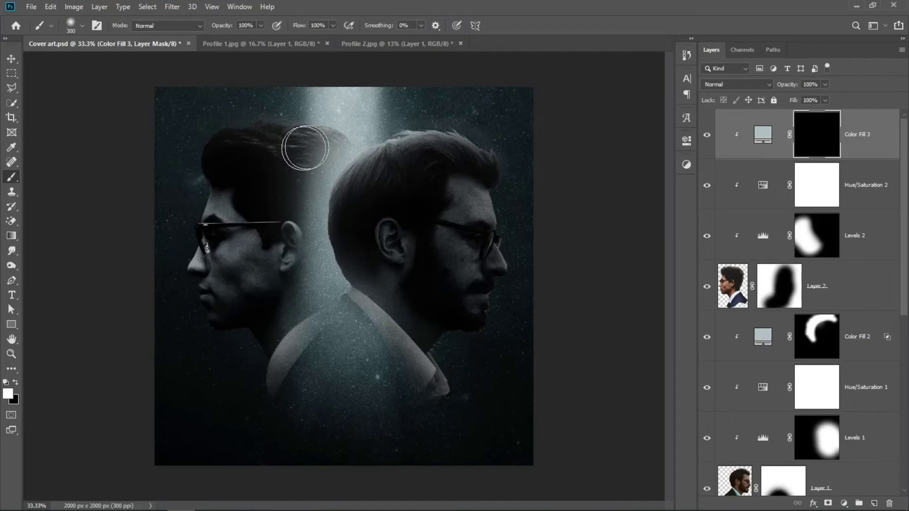
pyautogui.moveTo(297, 104)
pyautogui.mouseDown()
pyautogui.moveTo(357, 112)
pyautogui.moveTo(217, 100)
pyautogui.mouseUp()
pyautogui.moveTo(305, 102)
pyautogui.mouseDown()
pyautogui.moveTo(329, 126)
pyautogui.moveTo(260, 89)
pyautogui.moveTo(321, 136)
pyautogui.mouseUp()
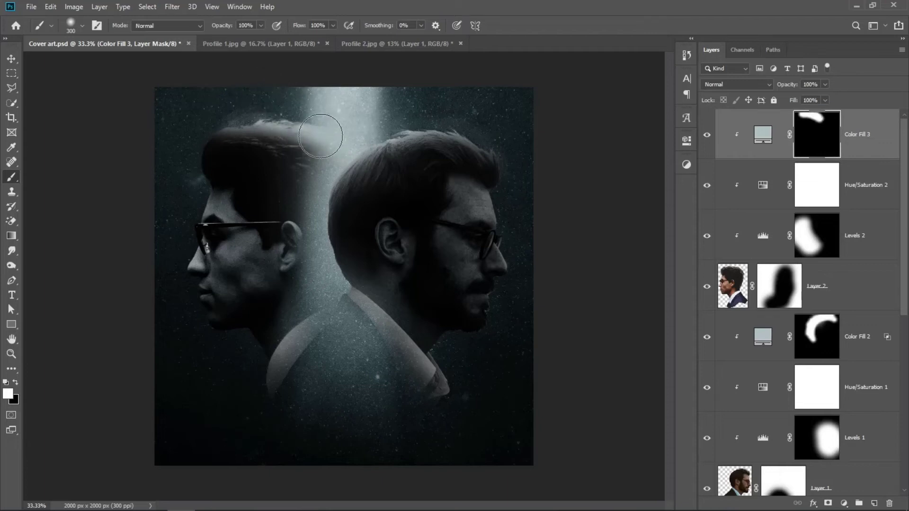
# Step: Softly lighten the left man's hair top using an 800 px brush at 40% opacity
pyautogui.press(']')
pyautogui.press(']')
pyautogui.press(']')
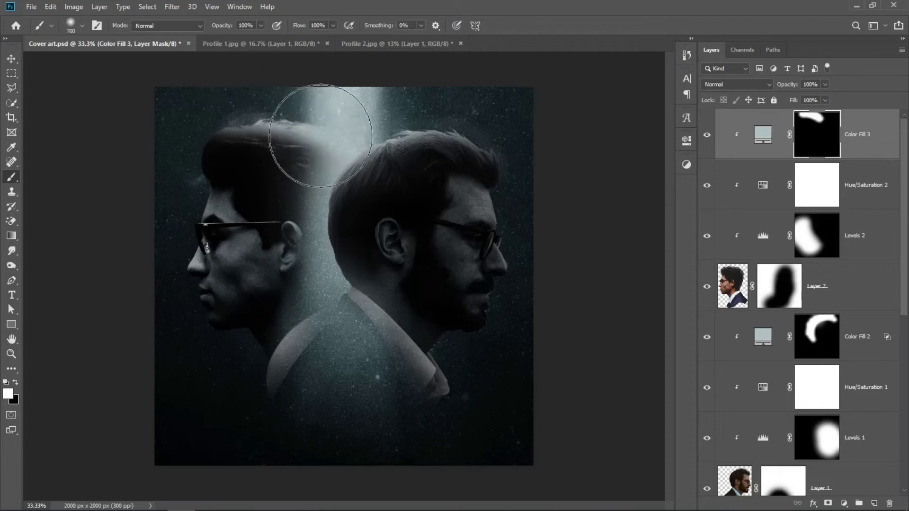
pyautogui.press(']')
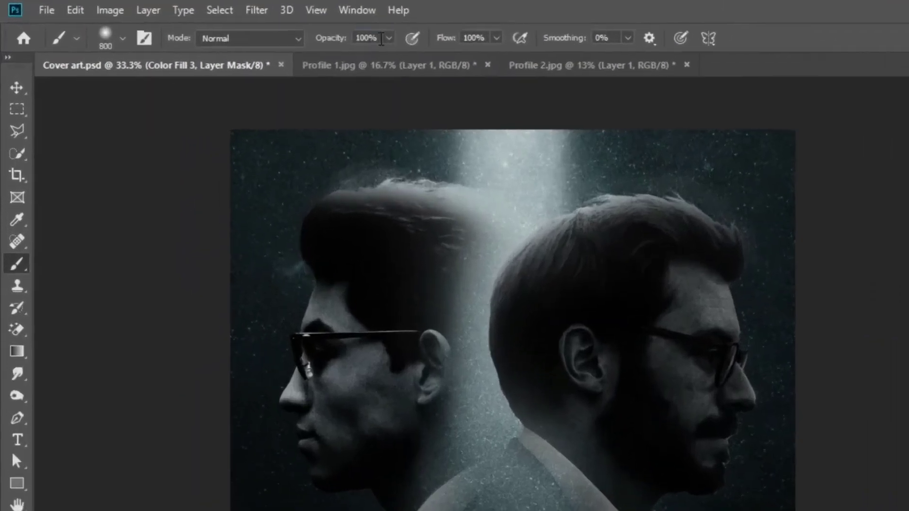
pyautogui.click(259, 27)
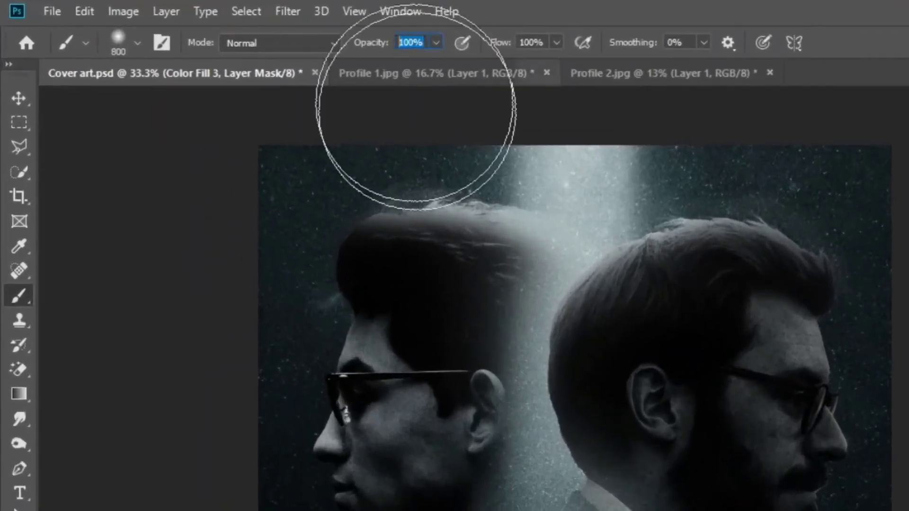
pyautogui.write('40')
pyautogui.press('Return')
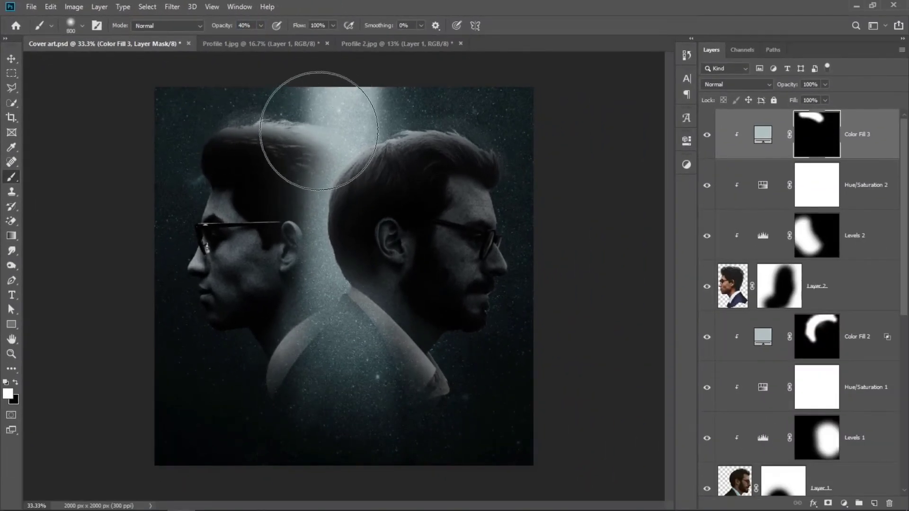
pyautogui.moveTo(314, 121); pyautogui.dragTo(305, 98)
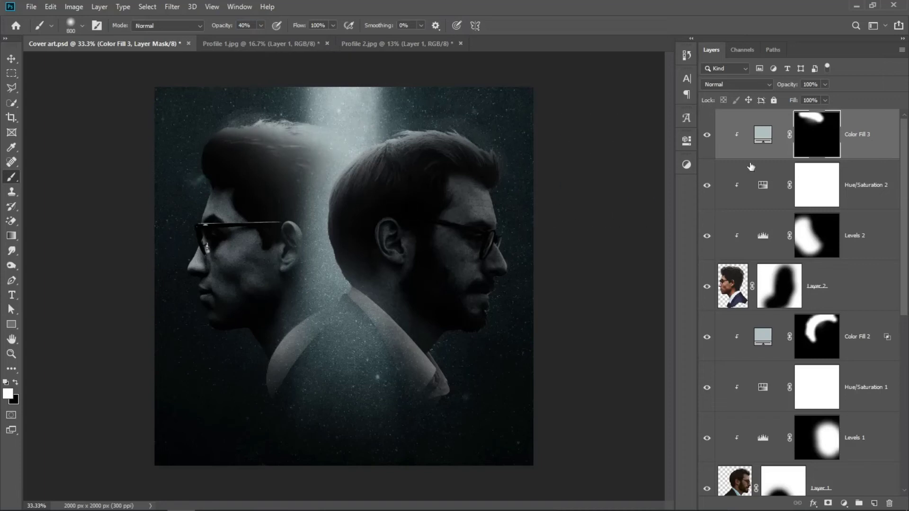
# Step: Split Color Fill 3's Blend If Underlying Layer black slider to 0/50
pyautogui.doubleClick(881, 141)
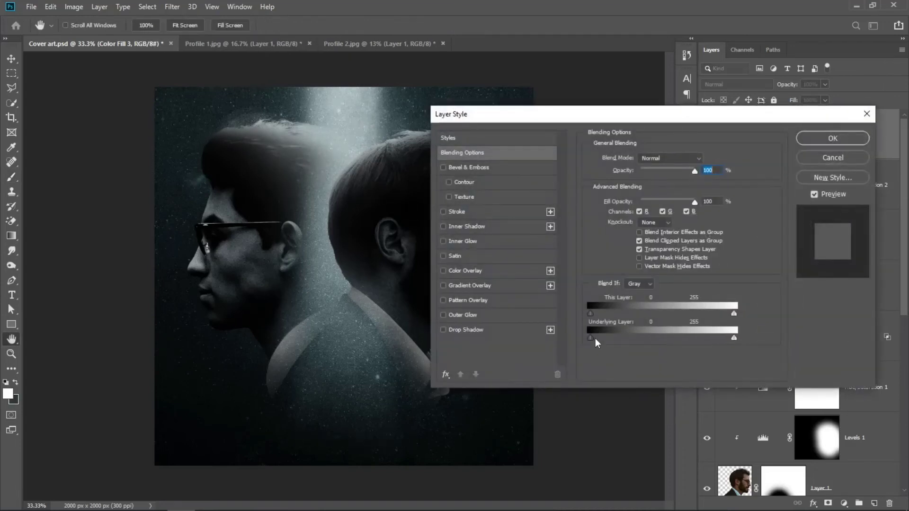
pyautogui.moveTo(596, 337)
pyautogui.mouseDown()
pyautogui.moveTo(629, 336)
pyautogui.moveTo(618, 335)
pyautogui.mouseUp()
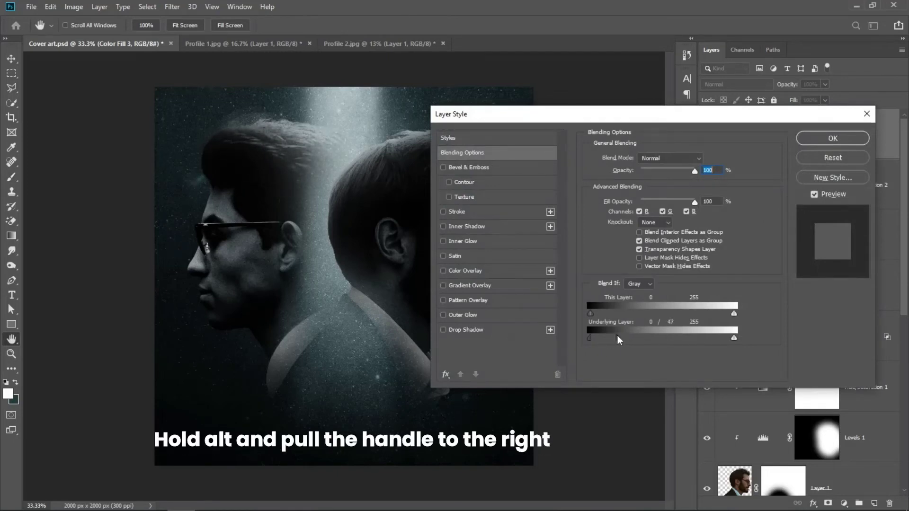
pyautogui.click(832, 139)
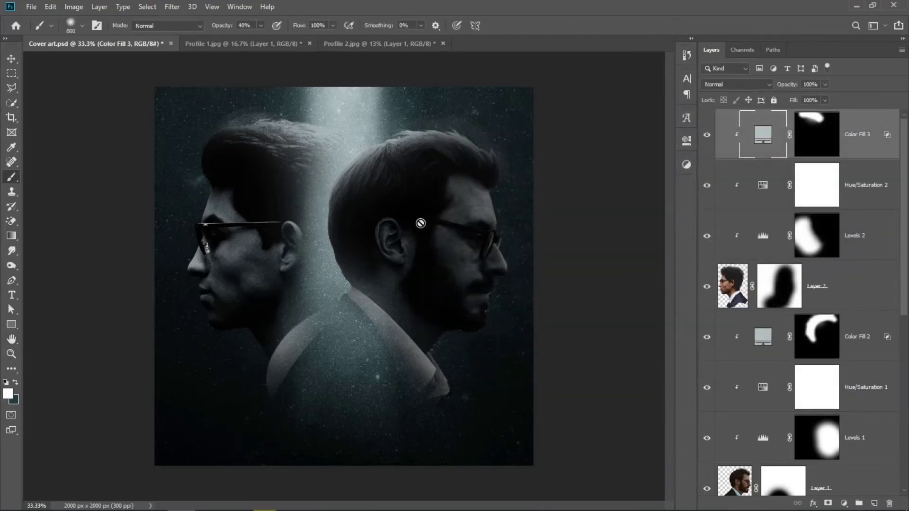
pyautogui.click(33, 9)
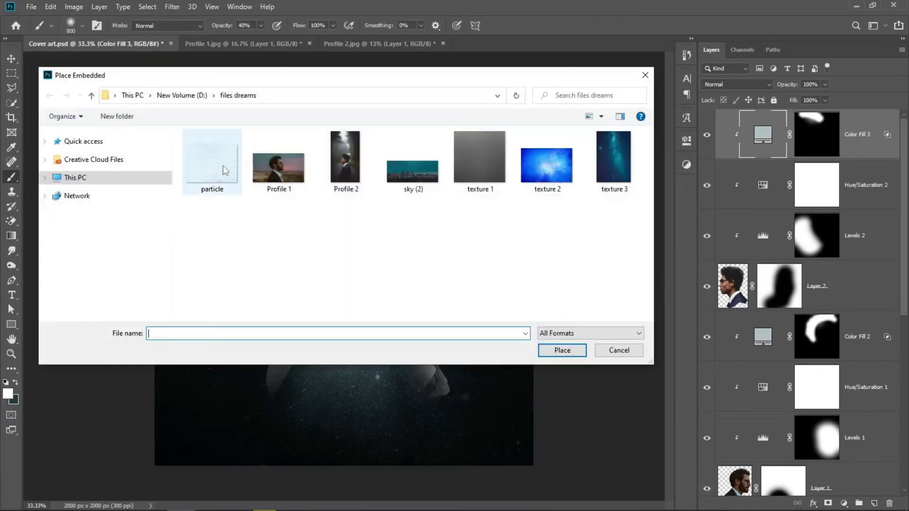
# Step: Place the 'particle' texture embedded and stretch it to the full 2000 px canvas height
pyautogui.click(227, 171)
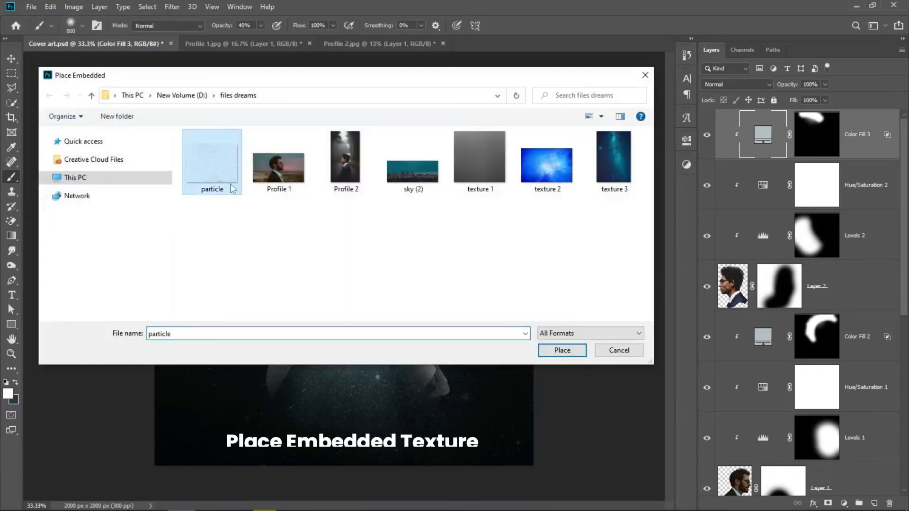
pyautogui.click(557, 351)
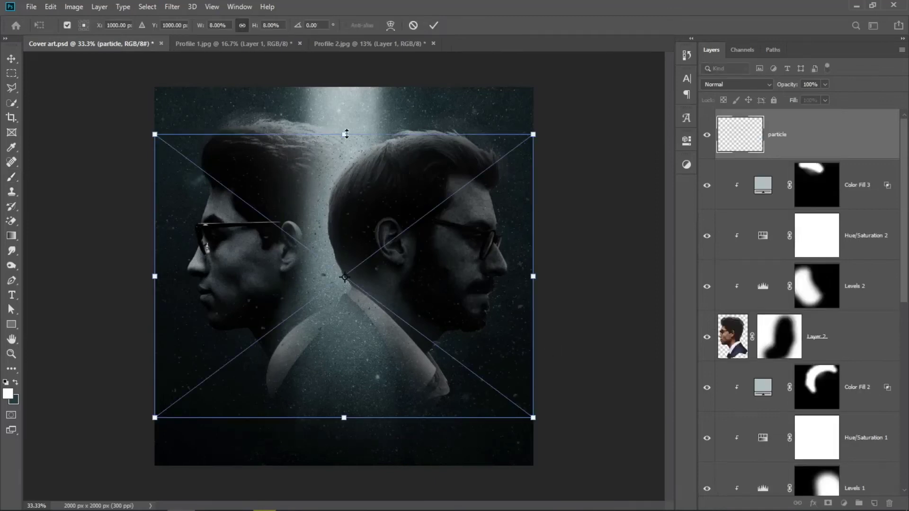
pyautogui.moveTo(346, 134); pyautogui.dragTo(344, 87)
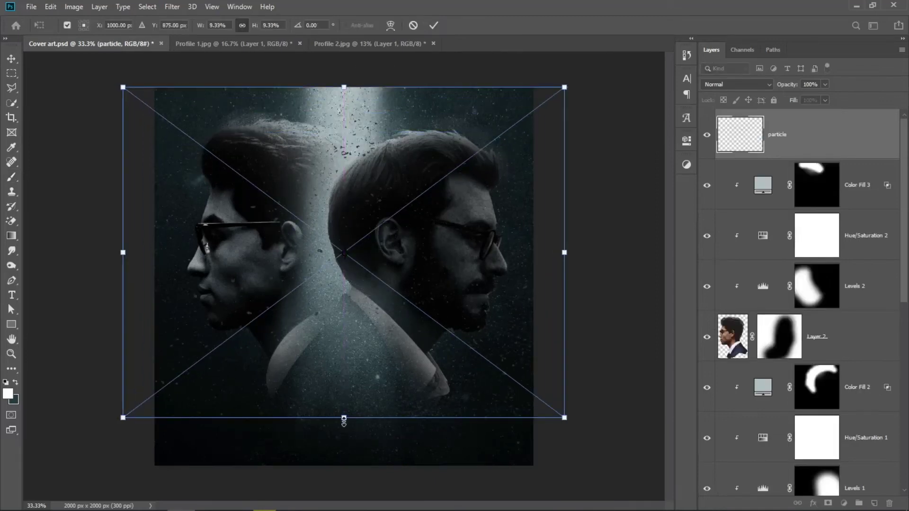
pyautogui.moveTo(345, 420); pyautogui.dragTo(346, 465)
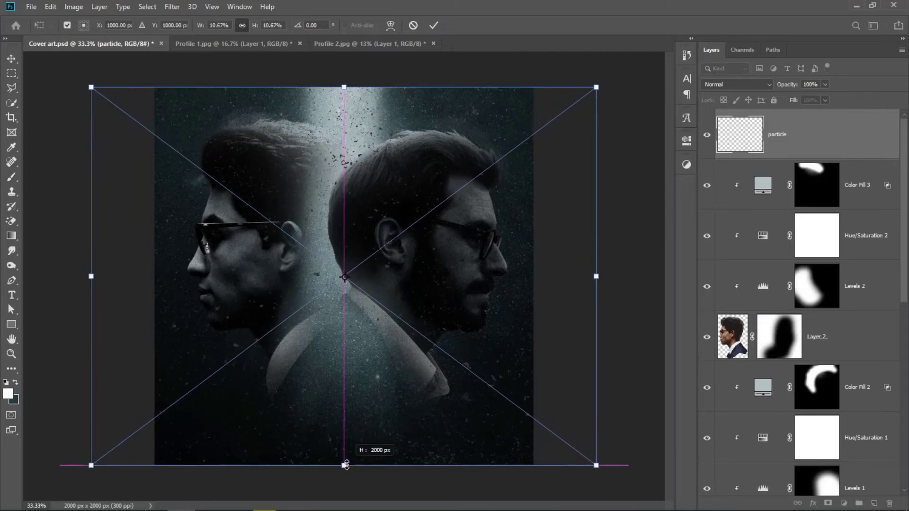
pyautogui.click(433, 25)
# Step: Give the particle layer a white Color Overlay and move it below both portrait layers
pyautogui.press('b')
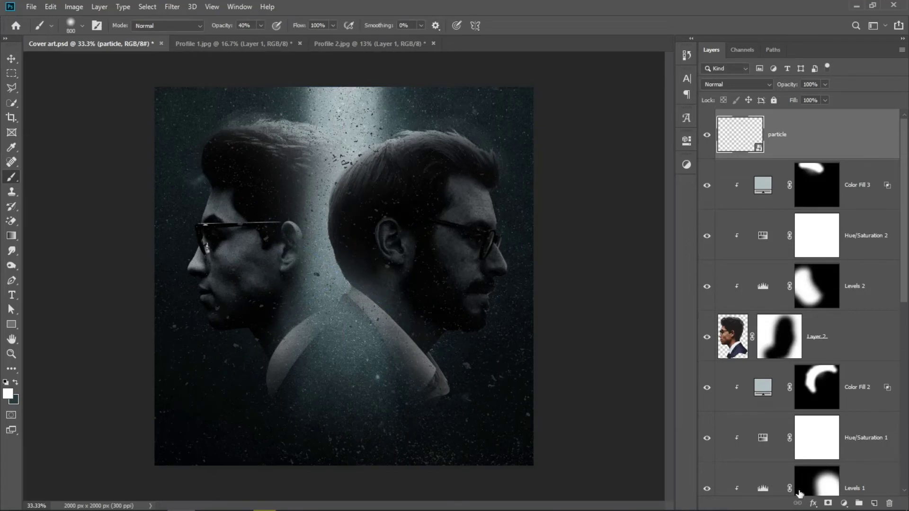
pyautogui.click(812, 504)
pyautogui.click(834, 457)
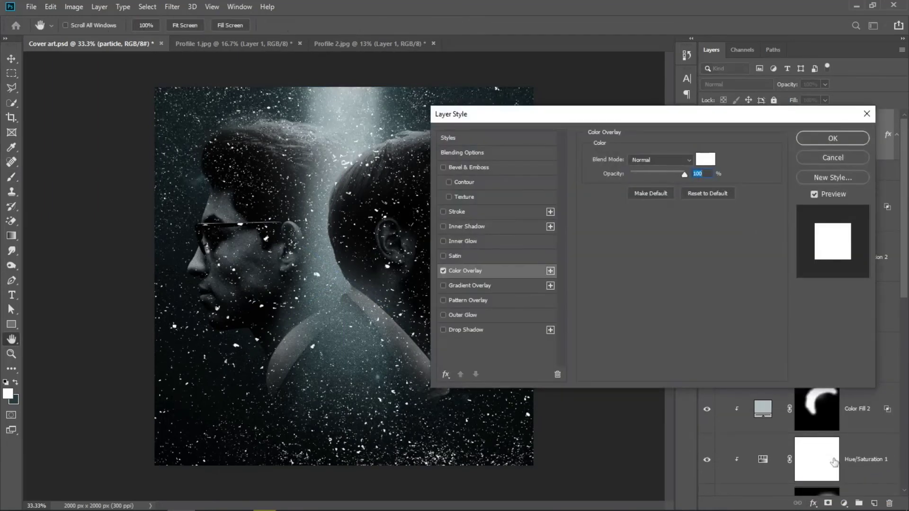
pyautogui.click(816, 138)
pyautogui.moveTo(817, 136)
pyautogui.mouseDown()
pyautogui.moveTo(811, 501)
pyautogui.moveTo(802, 431)
pyautogui.mouseUp()
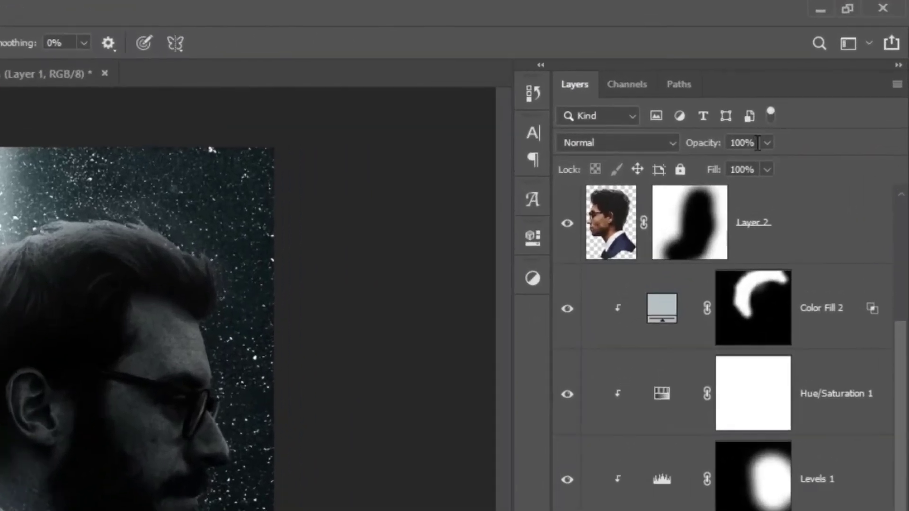
# Step: Set the particle layer's opacity to 50%
pyautogui.click(748, 143)
pyautogui.write('50')
pyautogui.press('Return')
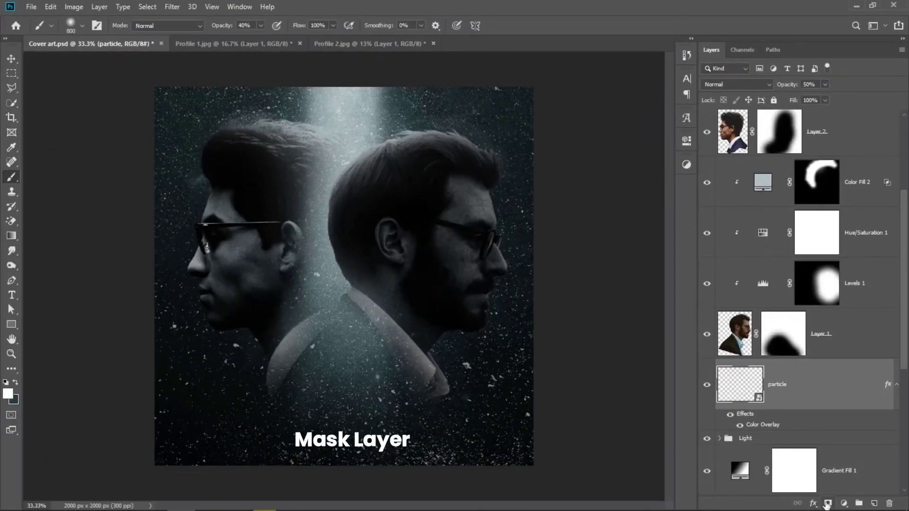
# Step: Mask the particles with a 1200 px black brush over the lower centre, then add empty Layer 3
pyautogui.click(827, 503)
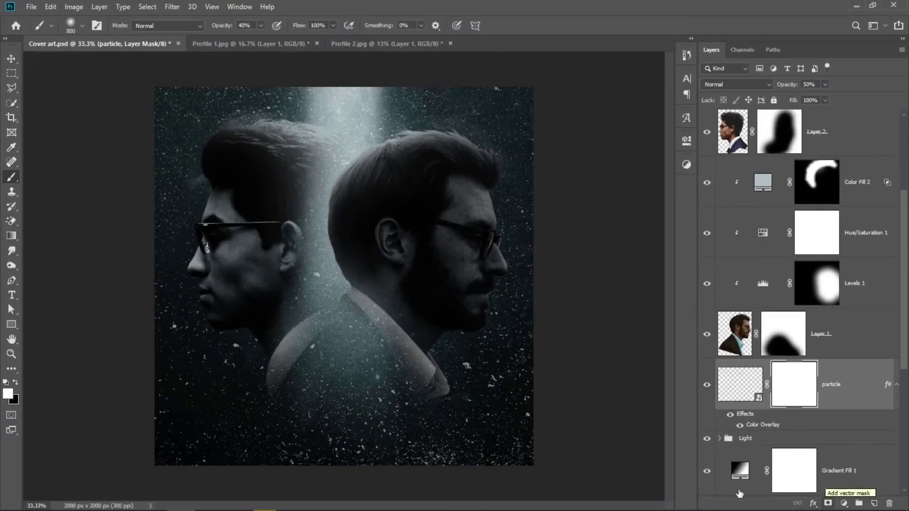
pyautogui.click(16, 383)
pyautogui.moveTo(270, 400)
pyautogui.mouseDown()
pyautogui.moveTo(327, 413)
pyautogui.moveTo(331, 379)
pyautogui.mouseUp()
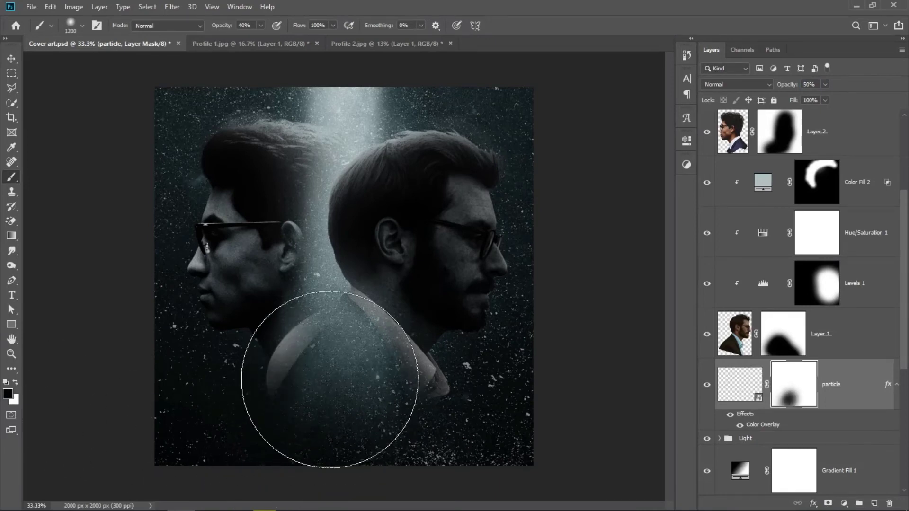
pyautogui.press(']')
pyautogui.press(']')
pyautogui.press(']')
pyautogui.press('0')
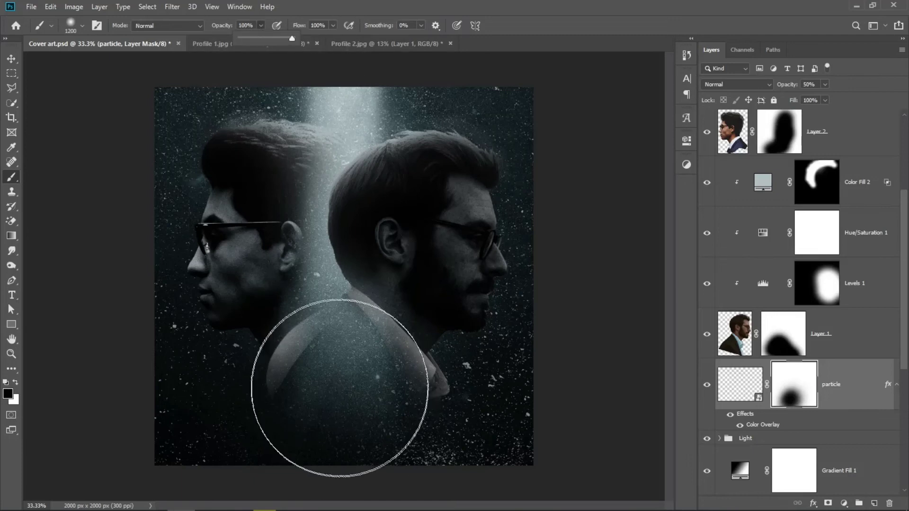
pyautogui.moveTo(335, 294)
pyautogui.mouseDown()
pyautogui.moveTo(349, 300)
pyautogui.moveTo(385, 436)
pyautogui.mouseUp()
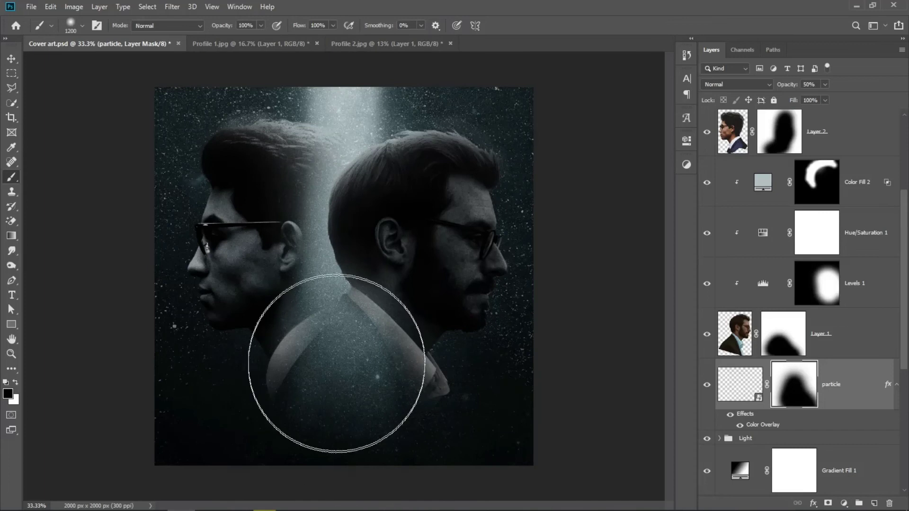
pyautogui.moveTo(325, 375); pyautogui.dragTo(351, 385)
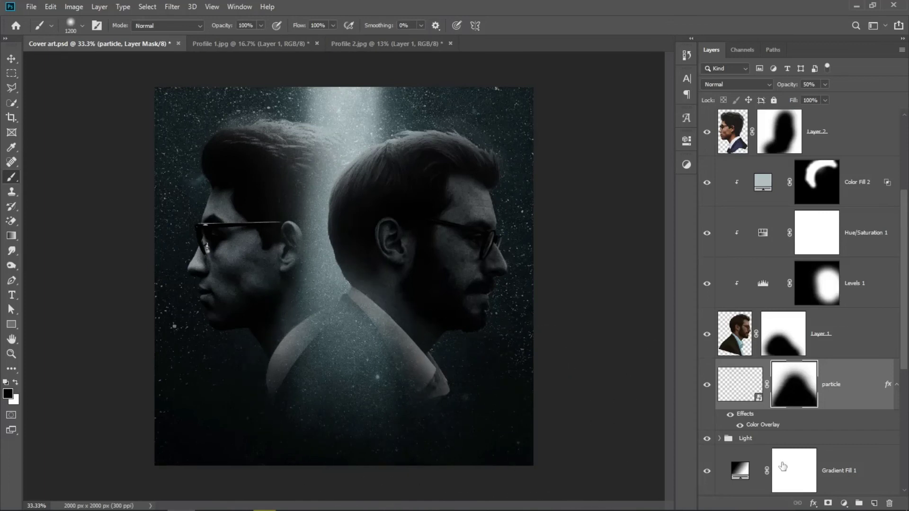
pyautogui.click(871, 504)
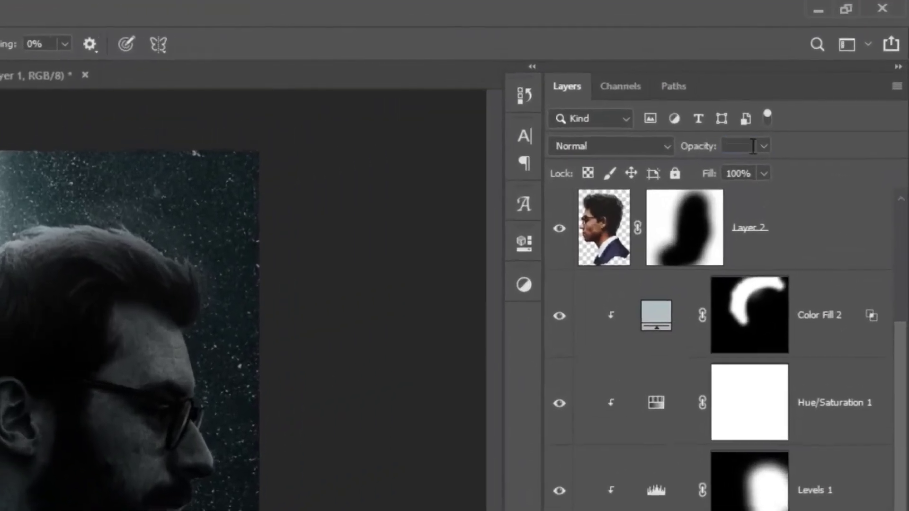
# Step: Set Layer 3 to 25% opacity and pick the Fog 8 brush in white
pyautogui.click(803, 83)
pyautogui.write('2')
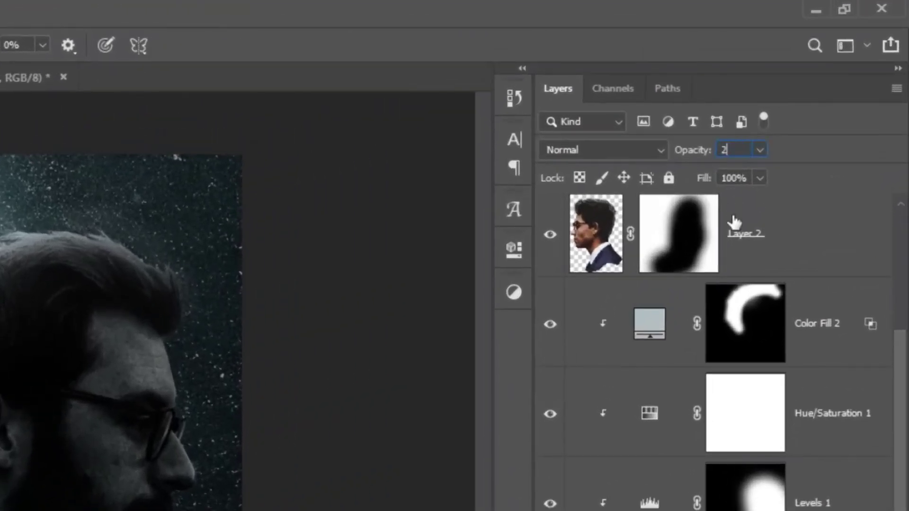
pyautogui.write('5')
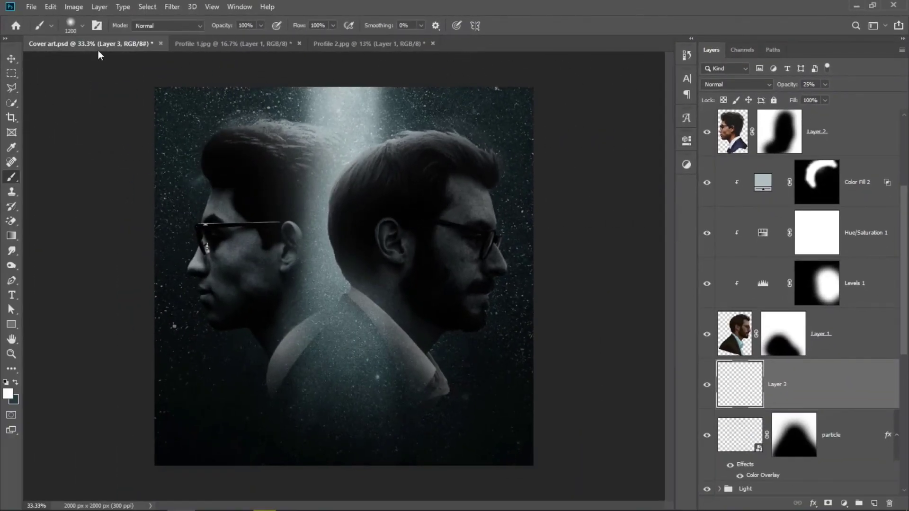
pyautogui.click(83, 26)
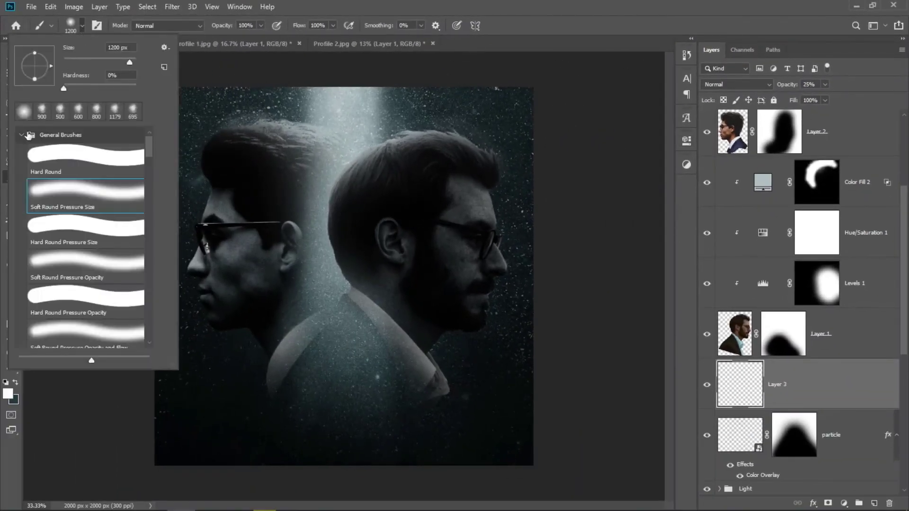
pyautogui.click(21, 134)
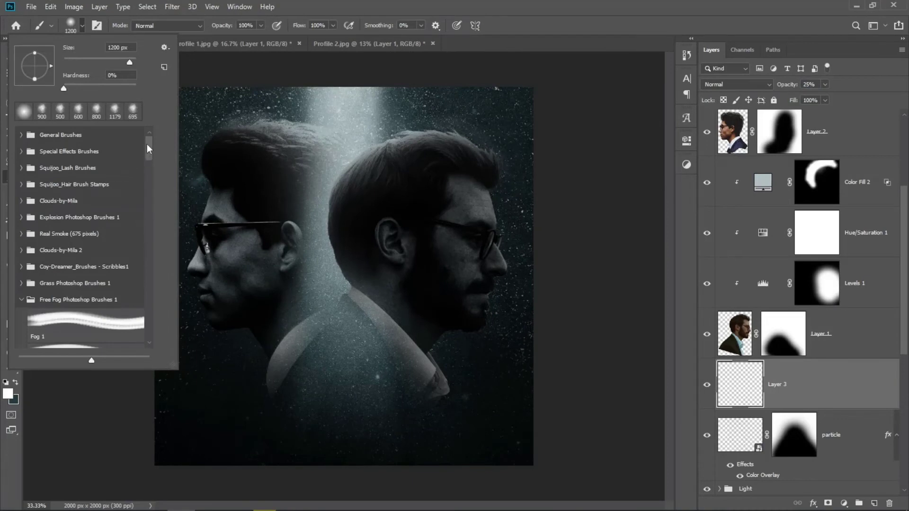
pyautogui.moveTo(146, 149); pyautogui.dragTo(147, 186)
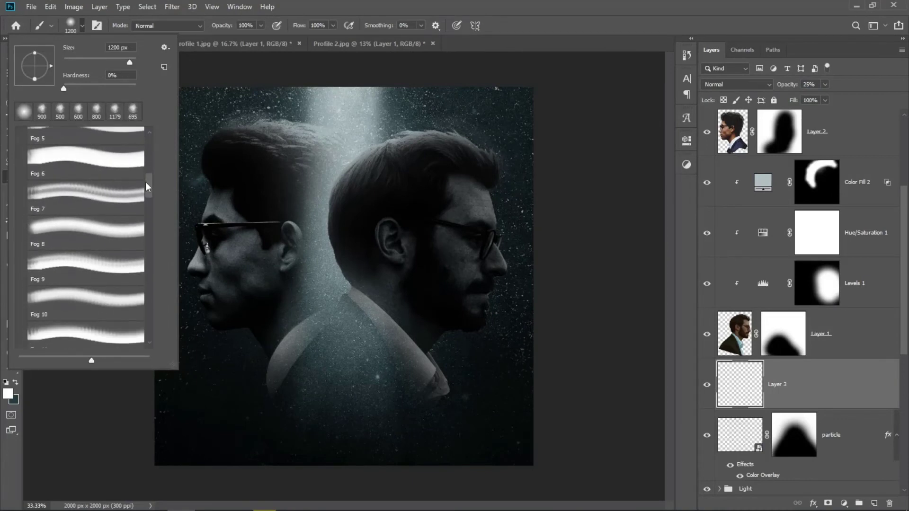
pyautogui.click(73, 231)
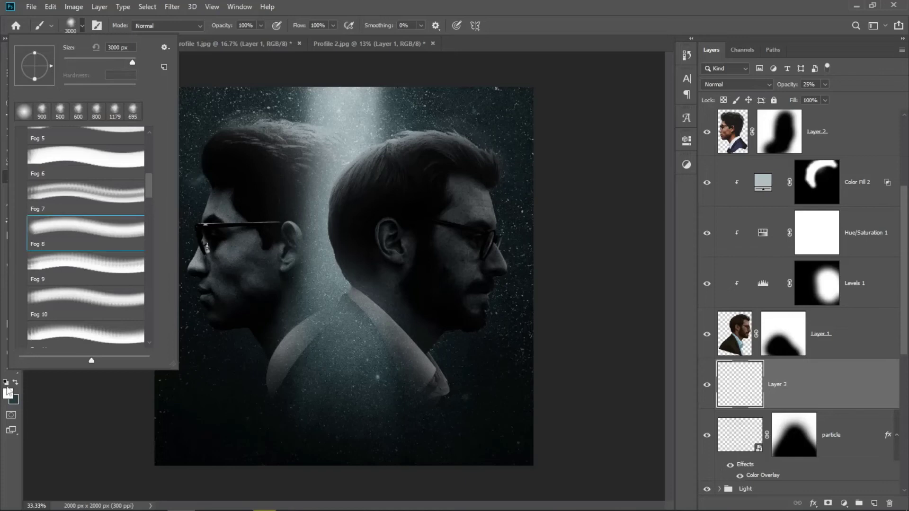
pyautogui.click(8, 392)
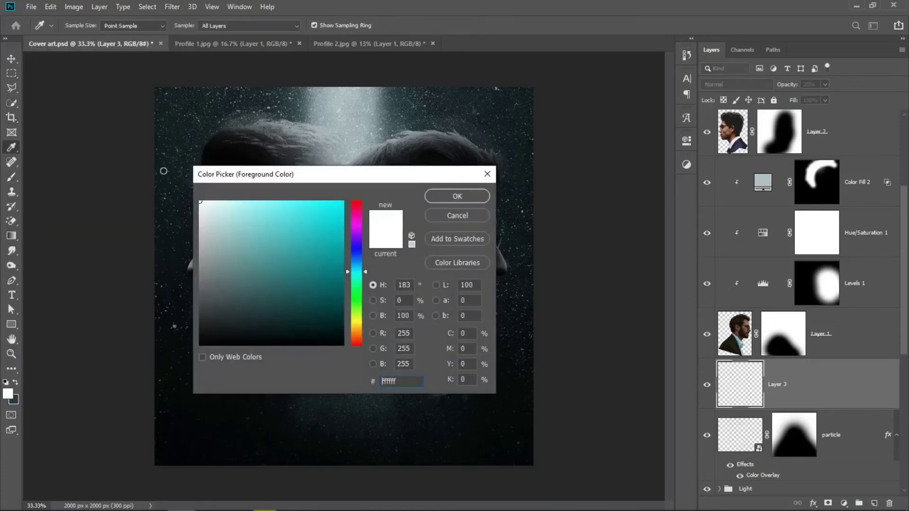
pyautogui.click(457, 196)
# Step: Paint soft fog with an 800 px brush over and between both profile heads
pyautogui.press('[')
pyautogui.press('[')
pyautogui.press('[')
pyautogui.press('[')
pyautogui.press('[')
pyautogui.press('[')
pyautogui.press('[')
pyautogui.press('[')
pyautogui.press('[')
pyautogui.press(']')
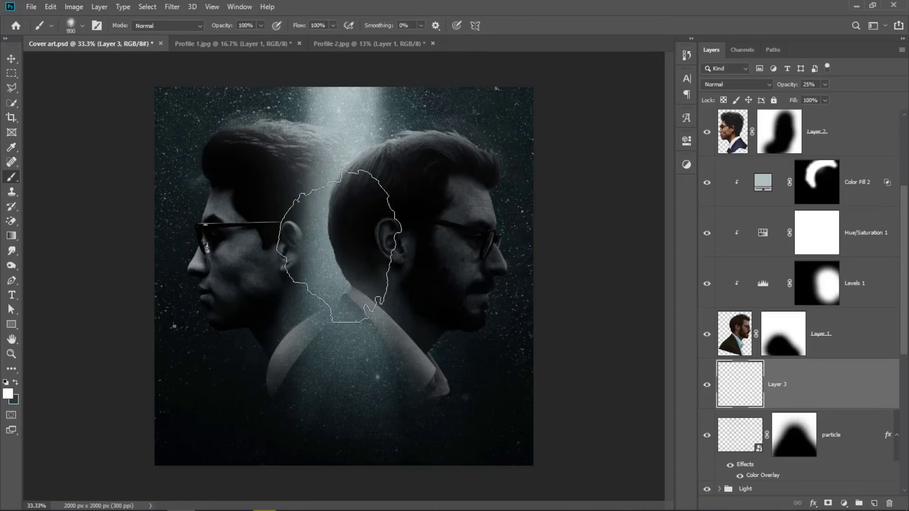
pyautogui.moveTo(379, 203)
pyautogui.mouseDown()
pyautogui.moveTo(383, 161)
pyautogui.moveTo(441, 170)
pyautogui.moveTo(416, 172)
pyautogui.moveTo(453, 206)
pyautogui.mouseUp()
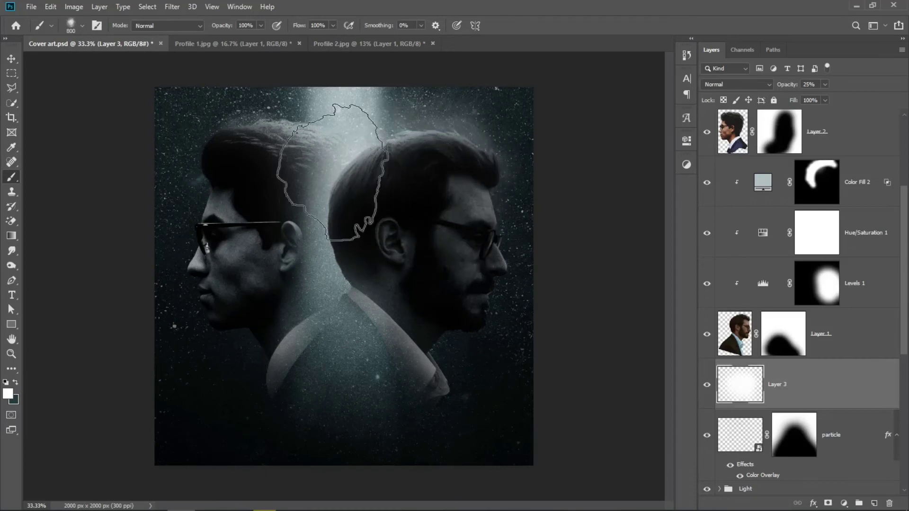
pyautogui.moveTo(263, 156)
pyautogui.mouseDown()
pyautogui.moveTo(251, 147)
pyautogui.moveTo(251, 177)
pyautogui.moveTo(253, 156)
pyautogui.mouseUp()
pyautogui.moveTo(454, 185); pyautogui.dragTo(426, 166)
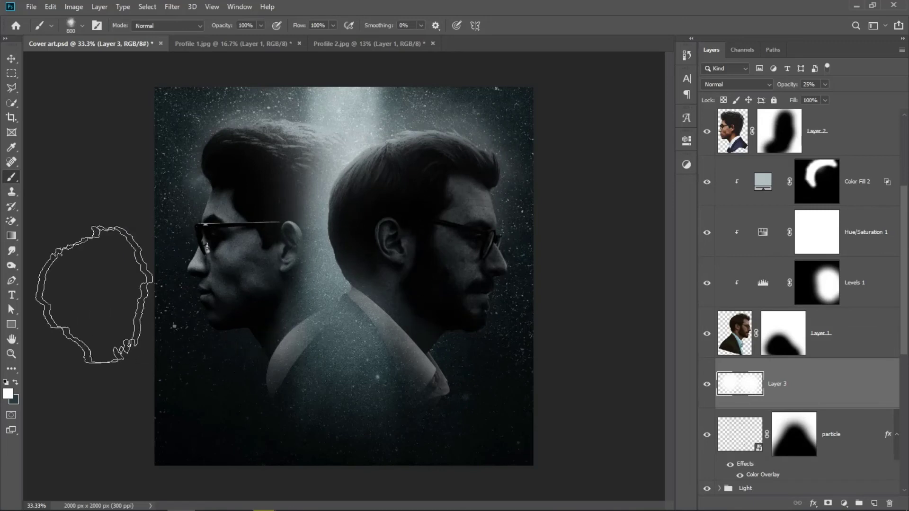
pyautogui.click(12, 296)
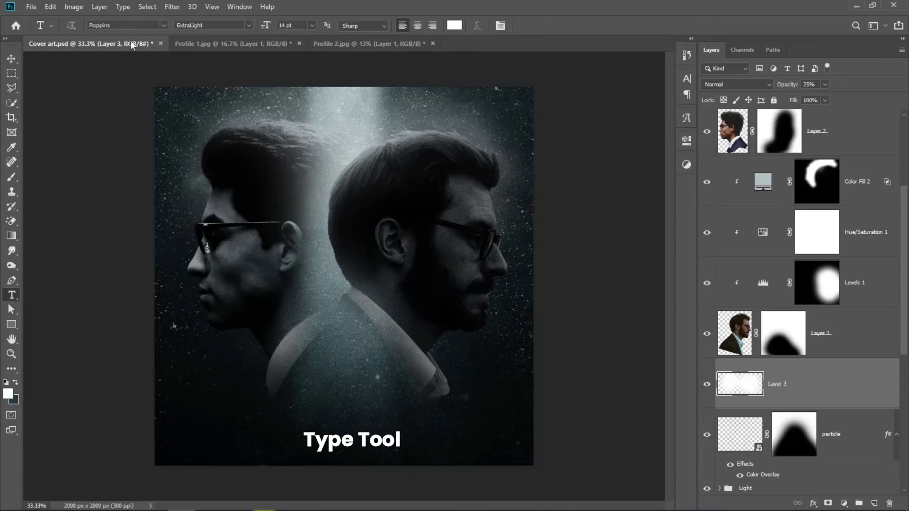
# Step: Type the title 'DREAM' in the BROKENZ font
pyautogui.click(134, 25)
pyautogui.write('br')
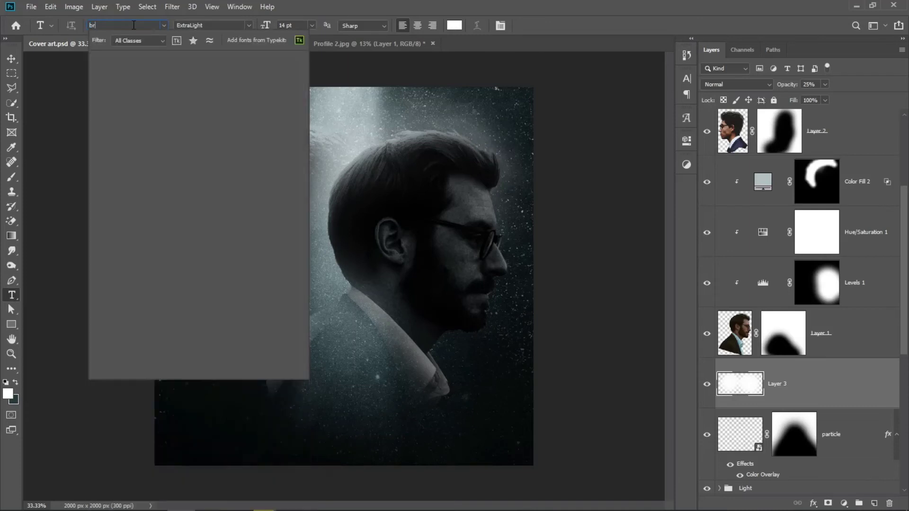
pyautogui.write('oken')
pyautogui.click(134, 61)
pyautogui.press('Tab')
pyautogui.write('90')
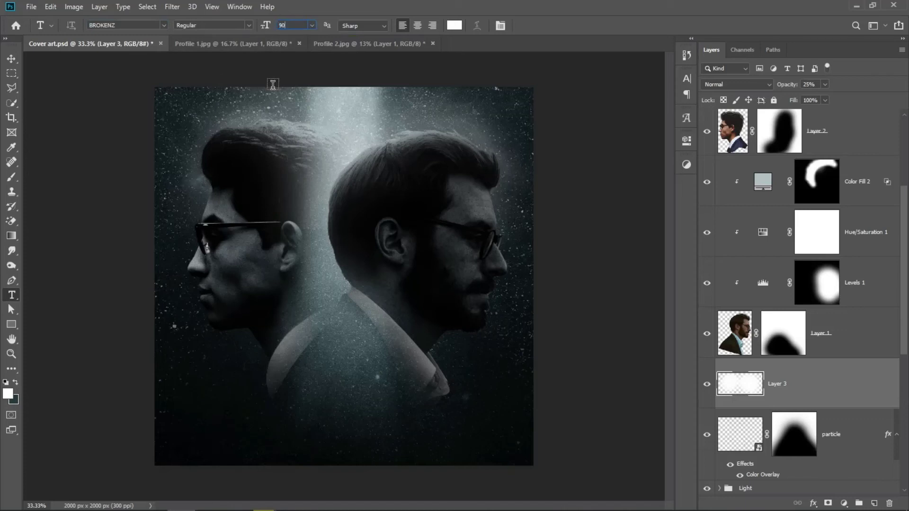
pyautogui.click(374, 401)
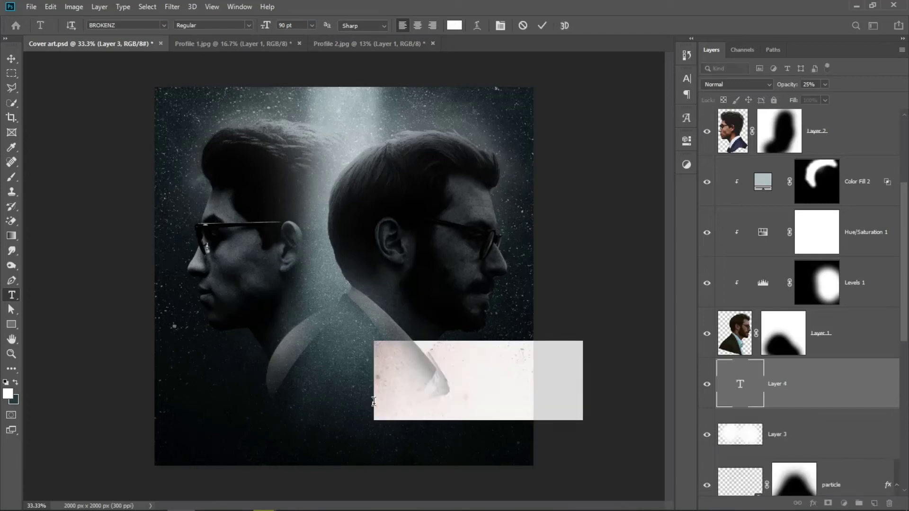
pyautogui.write('DREAM')
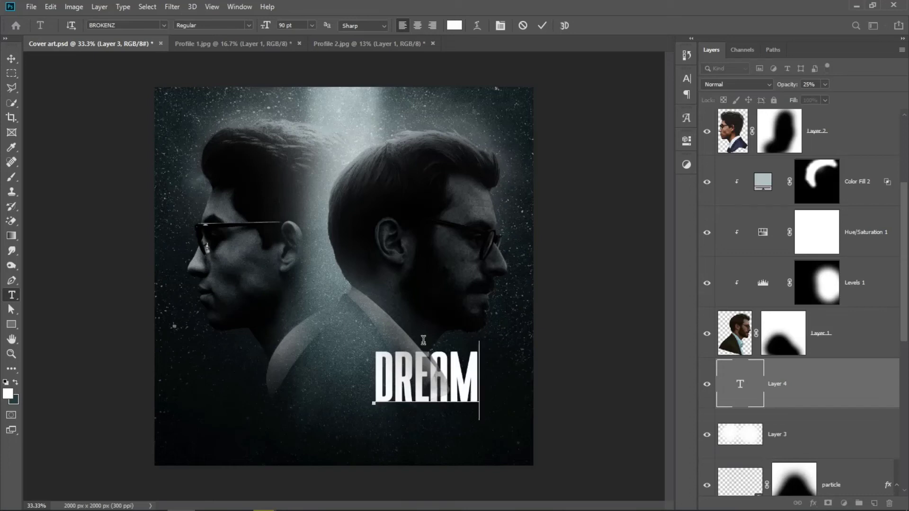
pyautogui.click(542, 26)
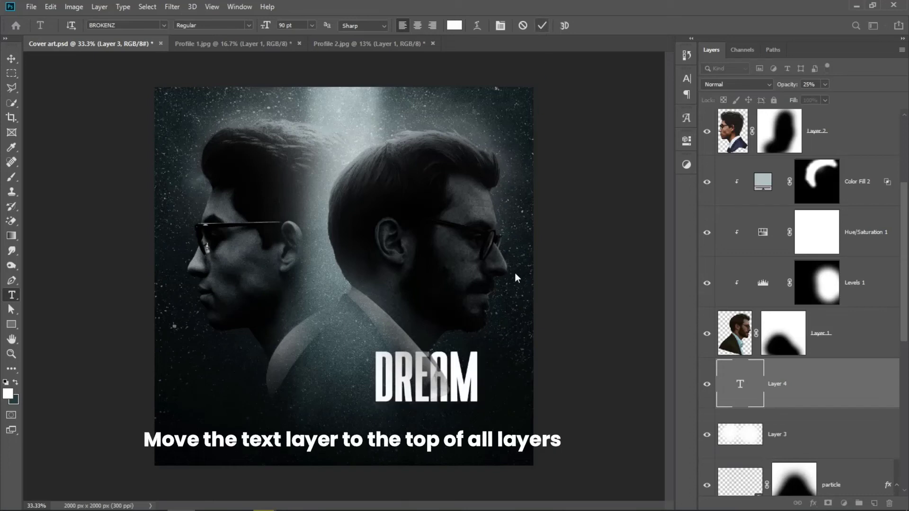
# Step: Move the DREAM layer to the top of the stack and centre the title near the bottom
pyautogui.moveTo(754, 414)
pyautogui.mouseDown()
pyautogui.moveTo(834, 106)
pyautogui.moveTo(837, 117)
pyautogui.mouseUp()
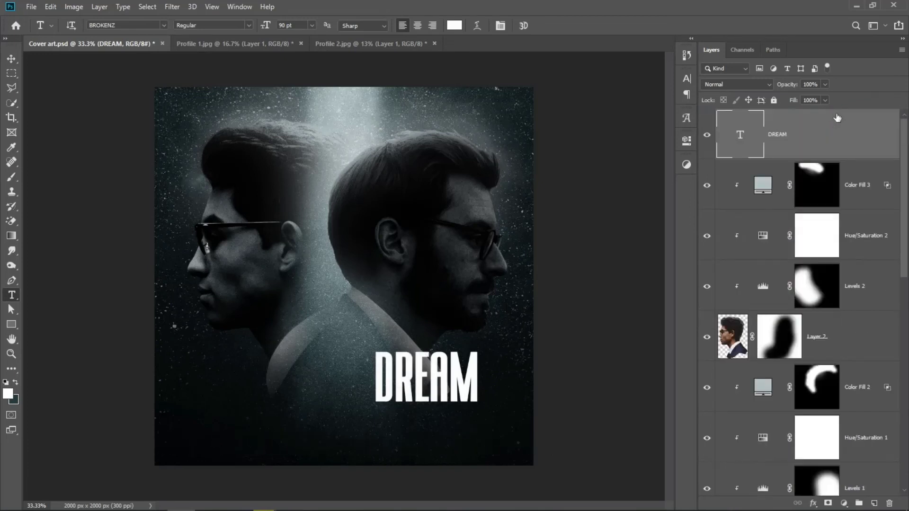
pyautogui.click(11, 59)
pyautogui.moveTo(400, 381)
pyautogui.mouseDown()
pyautogui.moveTo(308, 414)
pyautogui.moveTo(315, 398)
pyautogui.mouseUp()
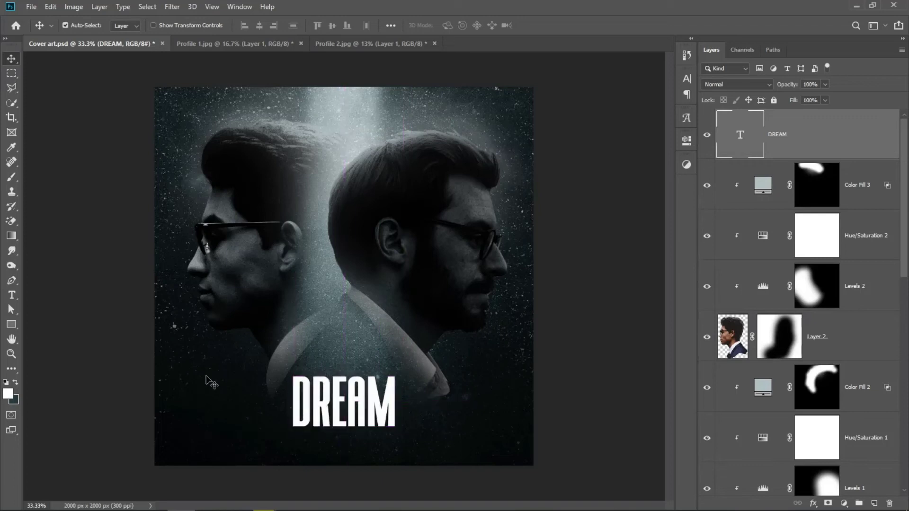
pyautogui.click(11, 295)
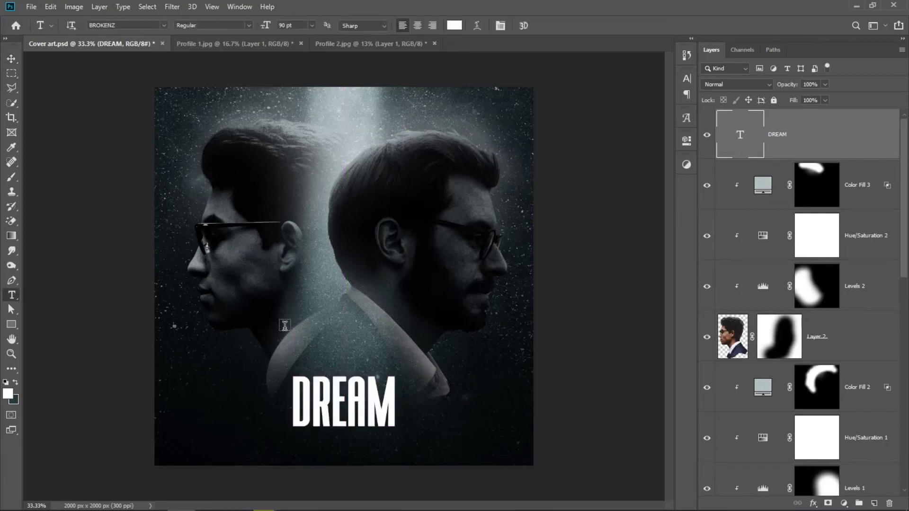
pyautogui.click(287, 323)
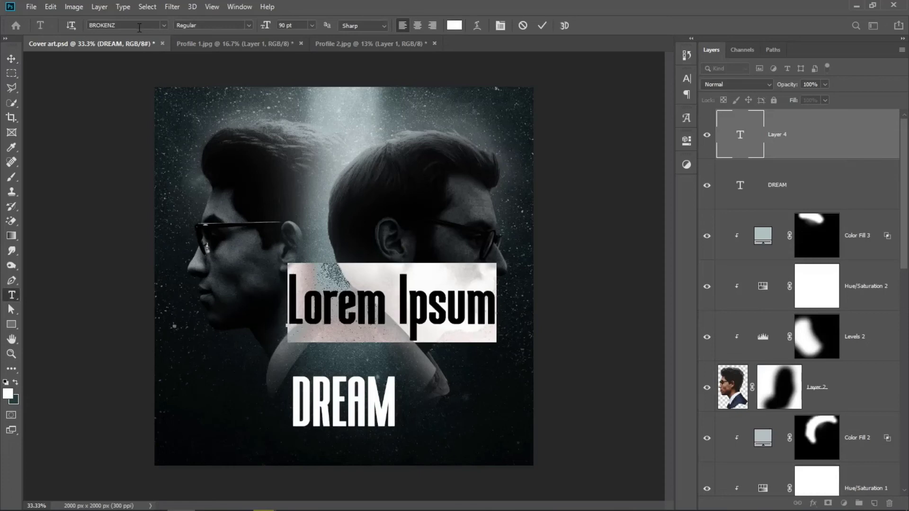
# Step: Set the type to Poppins ExtraLight 14 pt and enter the 'David fit Soul' subtitle
pyautogui.write('poppi')
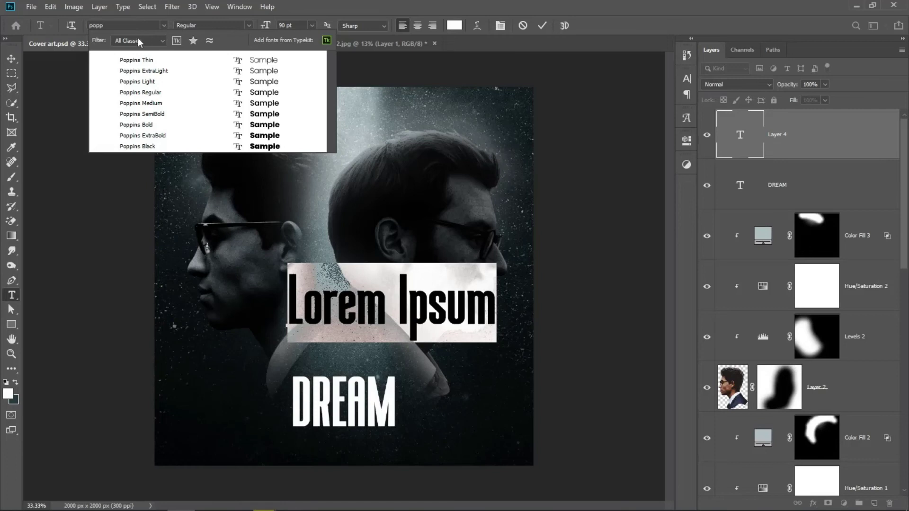
pyautogui.click(142, 71)
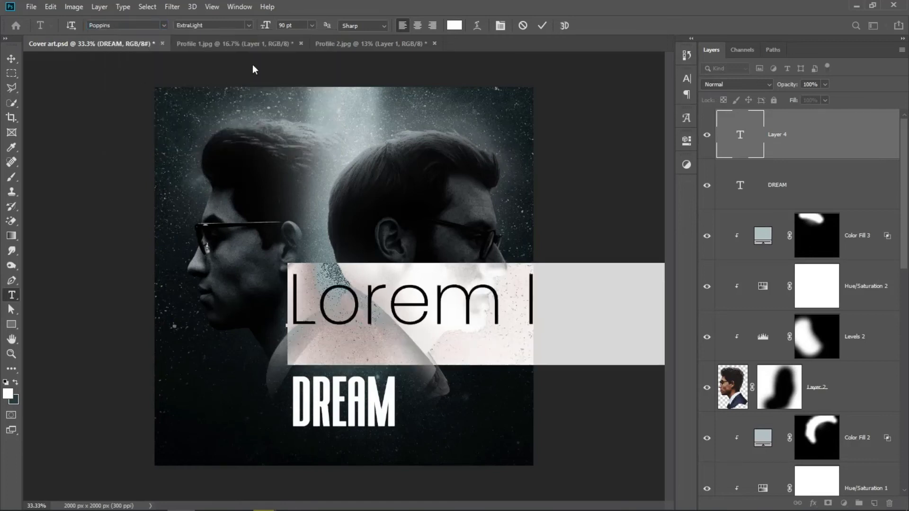
pyautogui.click(311, 25)
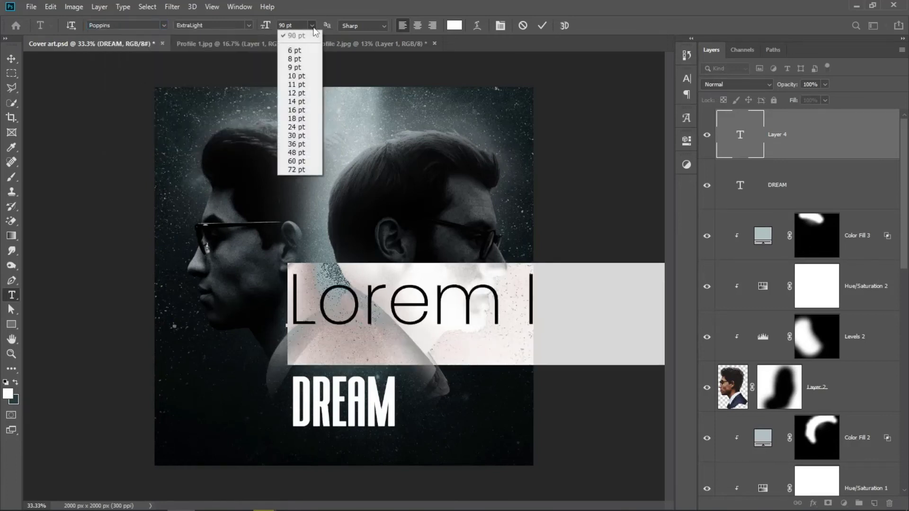
pyautogui.click(298, 102)
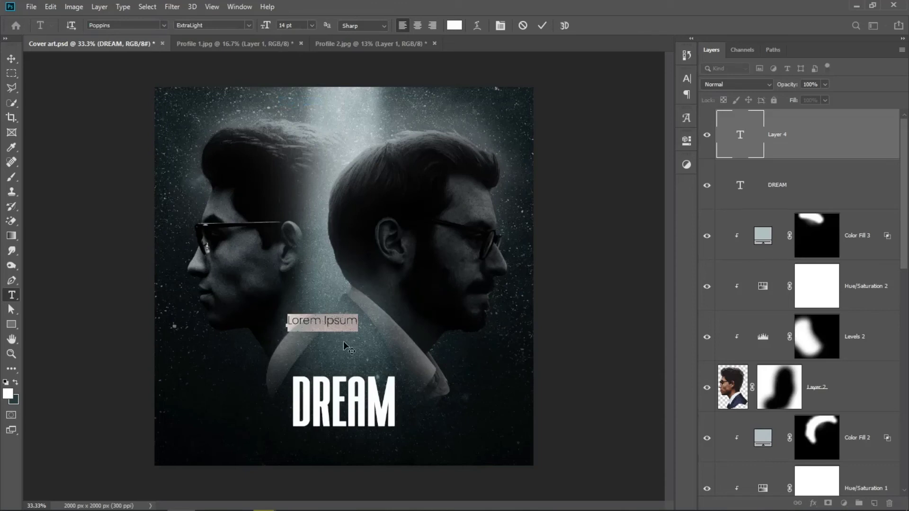
pyautogui.press('BackSpace')
pyautogui.write('David fit Soul')
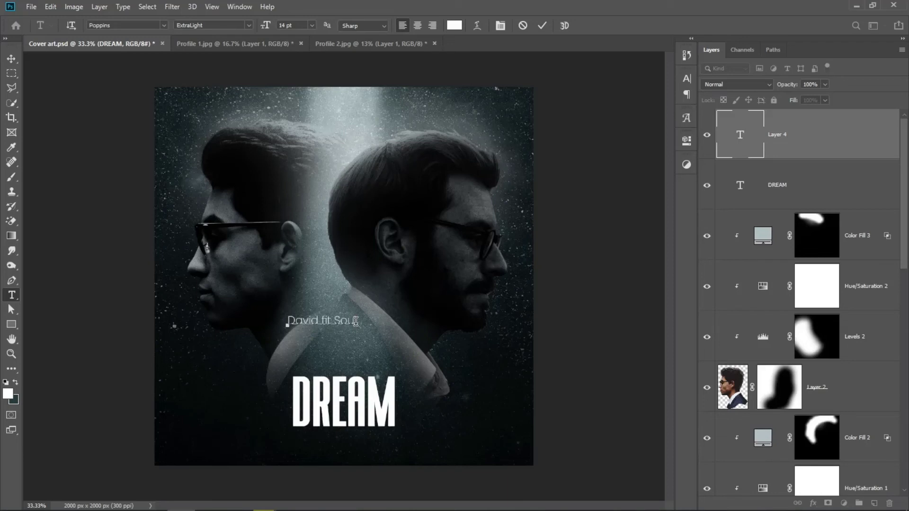
pyautogui.click(536, 26)
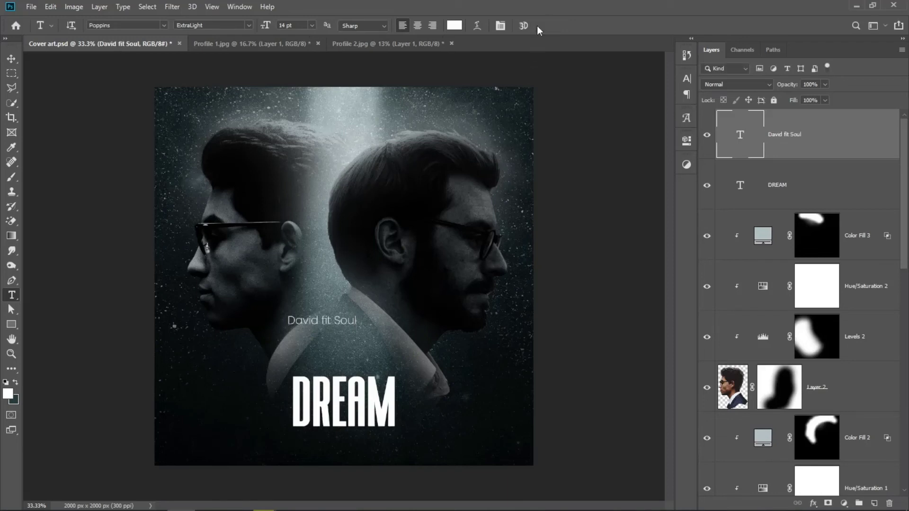
# Step: Move the subtitle so it sits centred just below the DREAM title
pyautogui.click(12, 59)
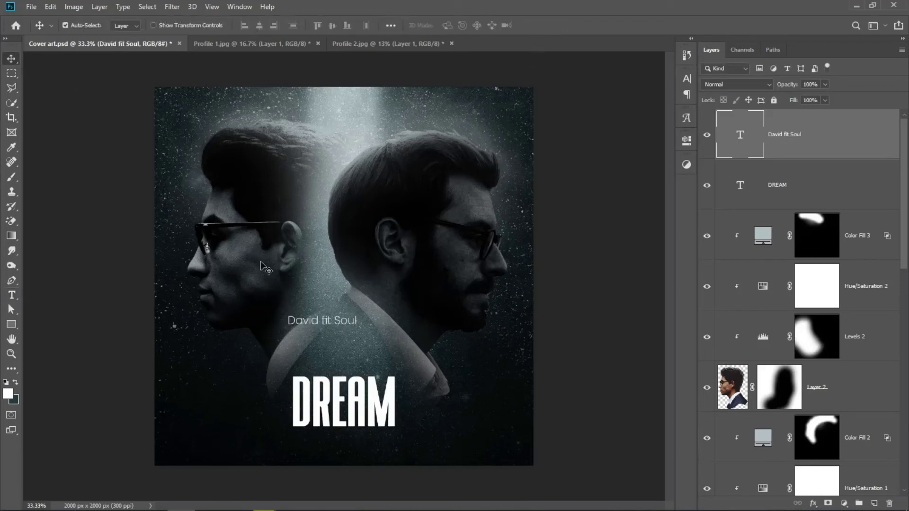
pyautogui.moveTo(320, 324)
pyautogui.mouseDown()
pyautogui.moveTo(349, 445)
pyautogui.moveTo(342, 442)
pyautogui.mouseUp()
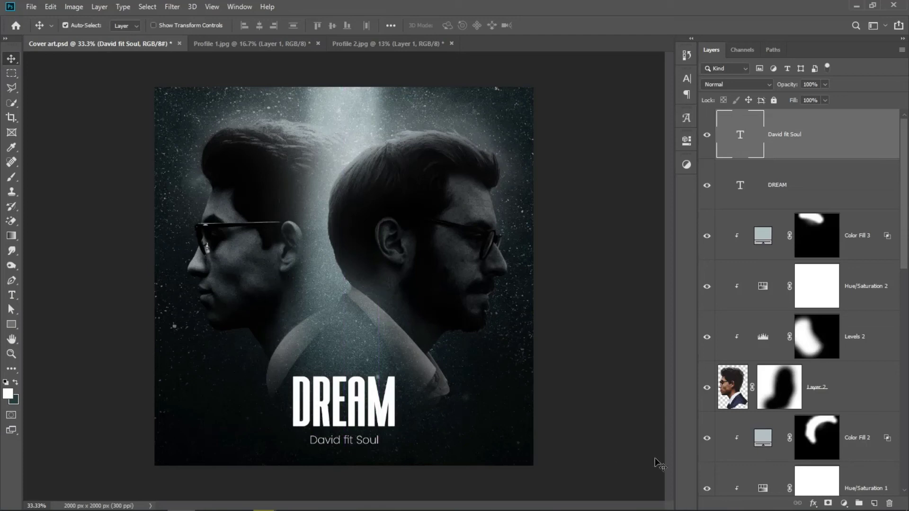
pyautogui.click(844, 503)
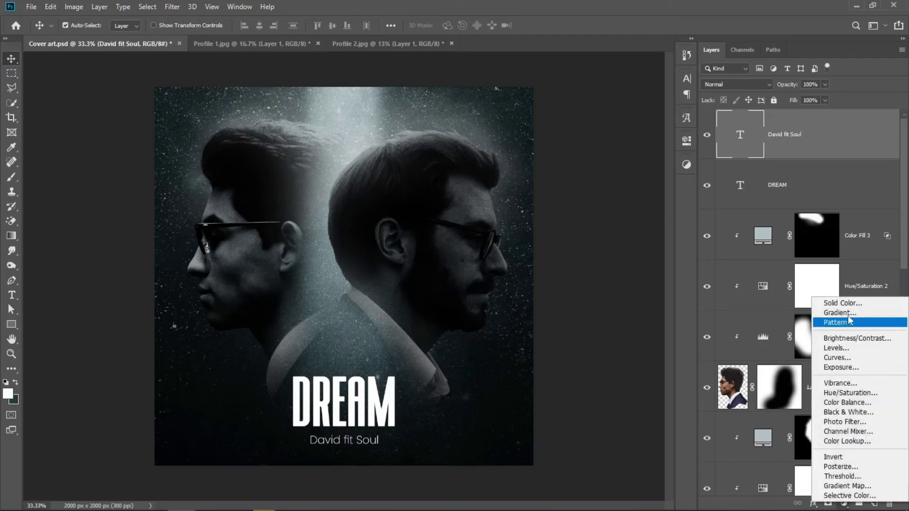
# Step: Add a solid colour fill layer in dark teal #263b41
pyautogui.click(847, 308)
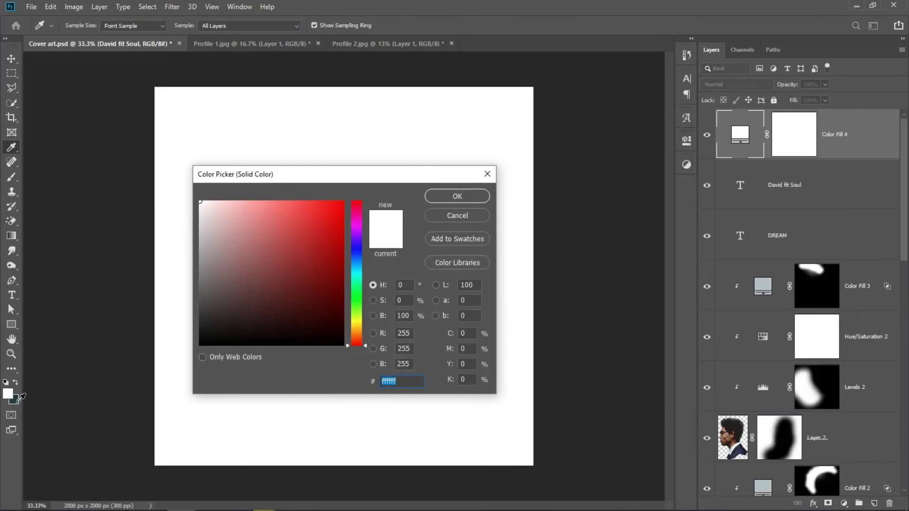
pyautogui.write('263b41')
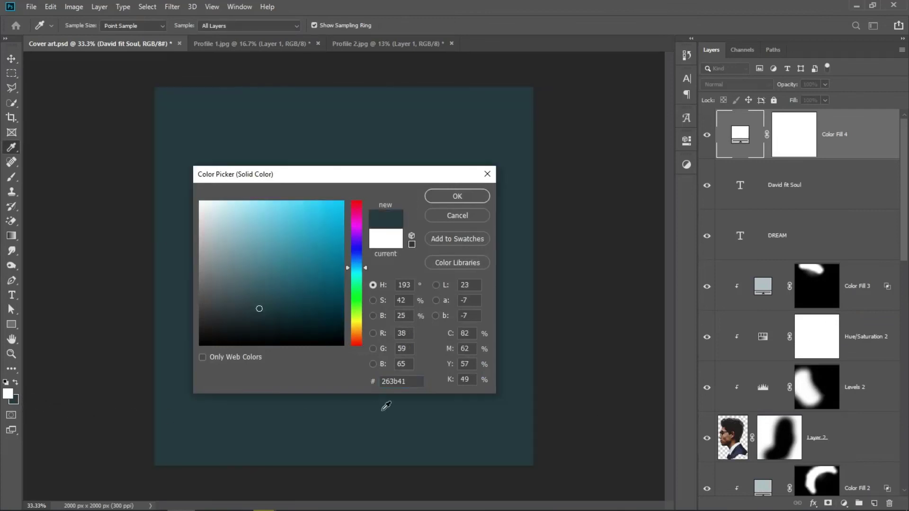
pyautogui.click(448, 194)
# Step: Render Clouds on the fill as a smart object and lower its opacity to 10%
pyautogui.click(200, 8)
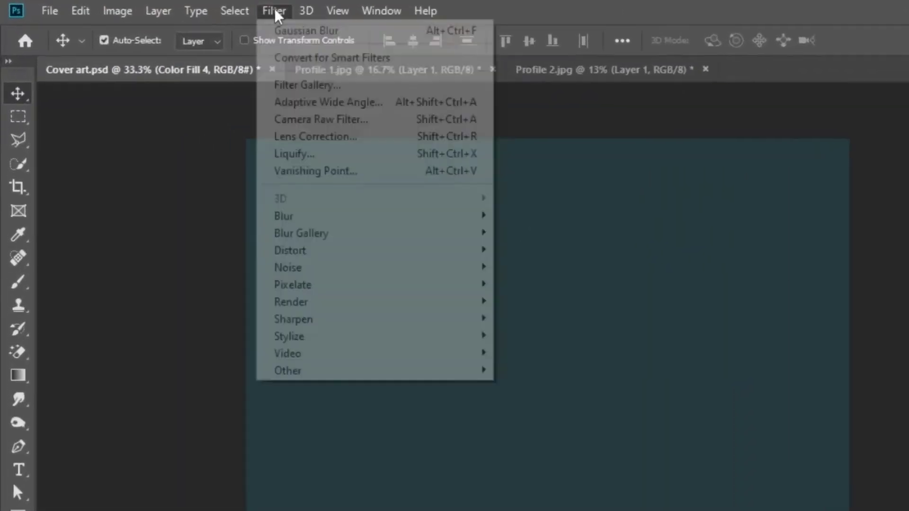
pyautogui.moveTo(251, 306)
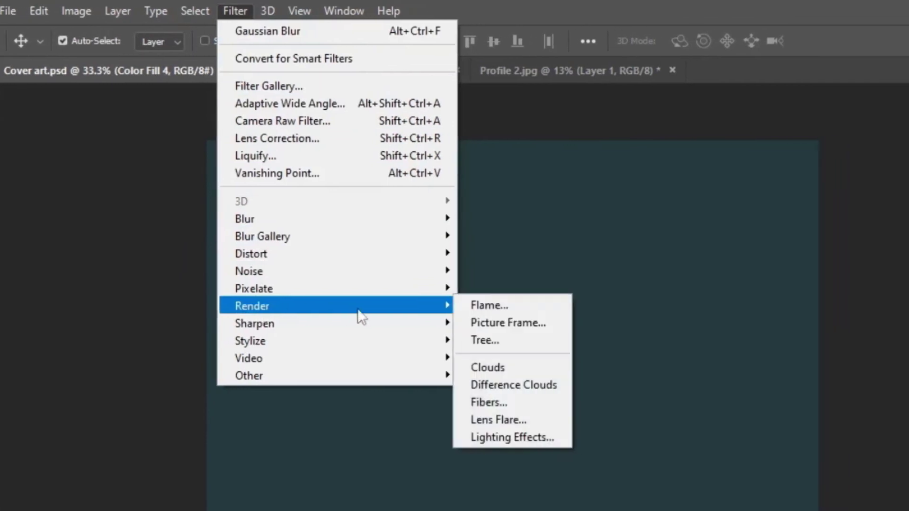
pyautogui.click(486, 368)
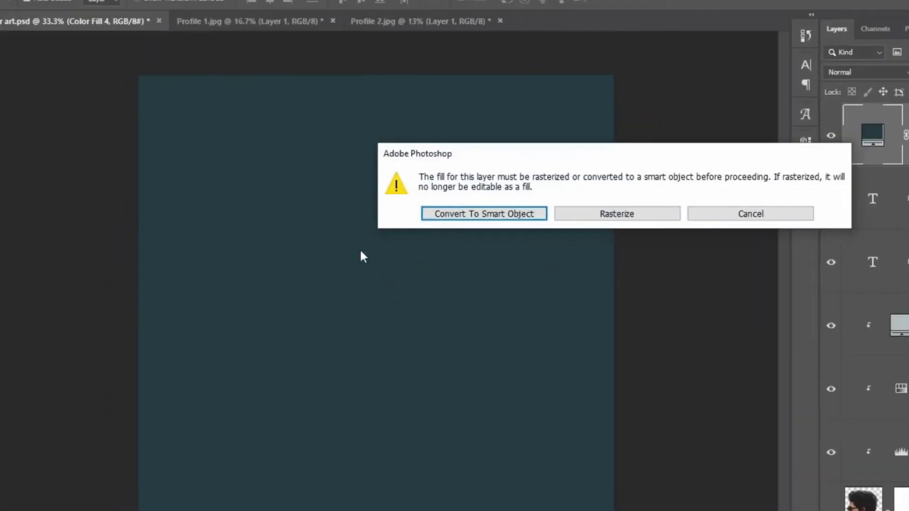
pyautogui.click(421, 198)
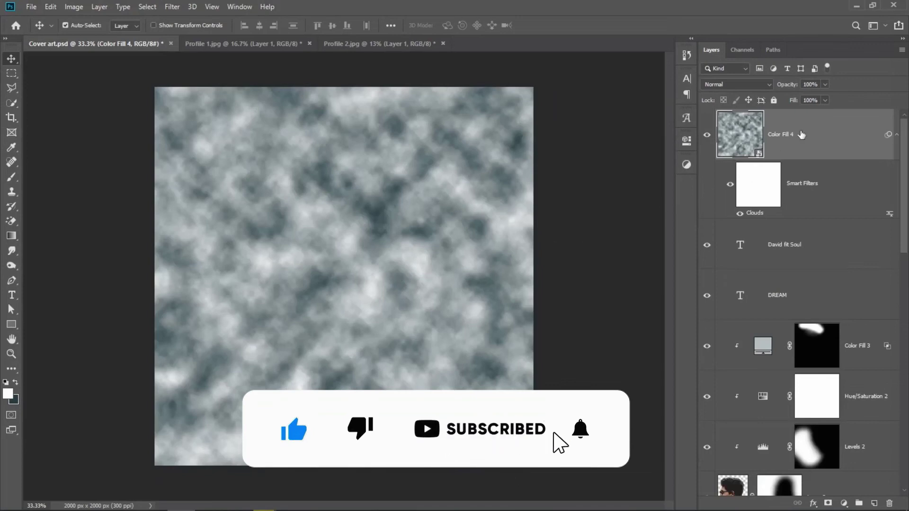
pyautogui.moveTo(816, 84); pyautogui.dragTo(799, 83)
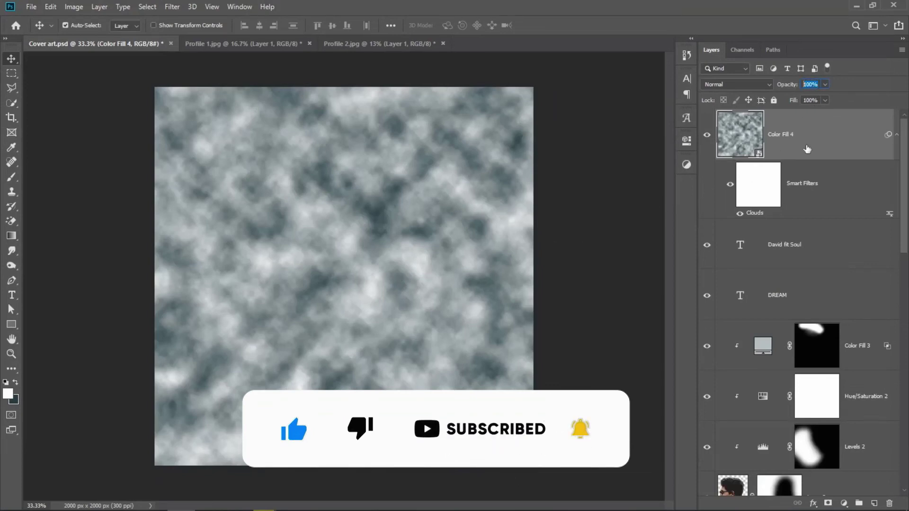
pyautogui.write('10')
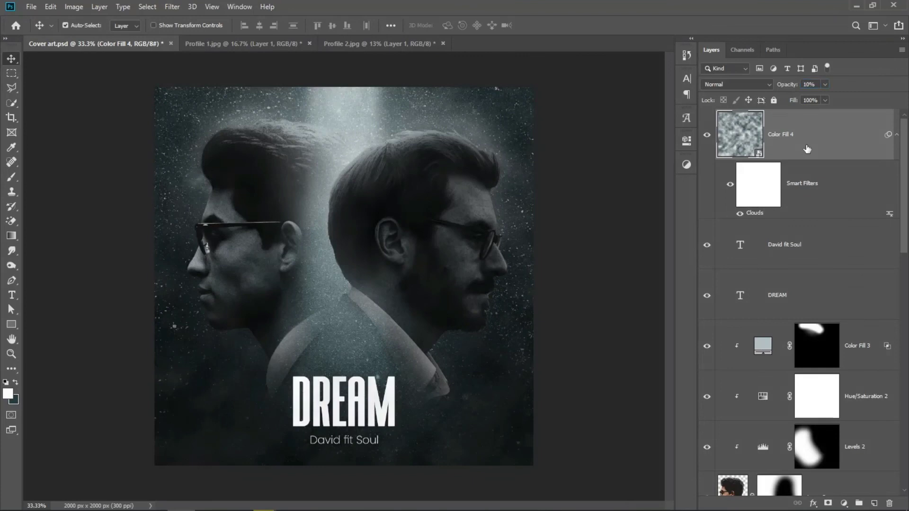
# Step: Add a layer mask to the clouds layer and pick a soft round brush
pyautogui.click(828, 504)
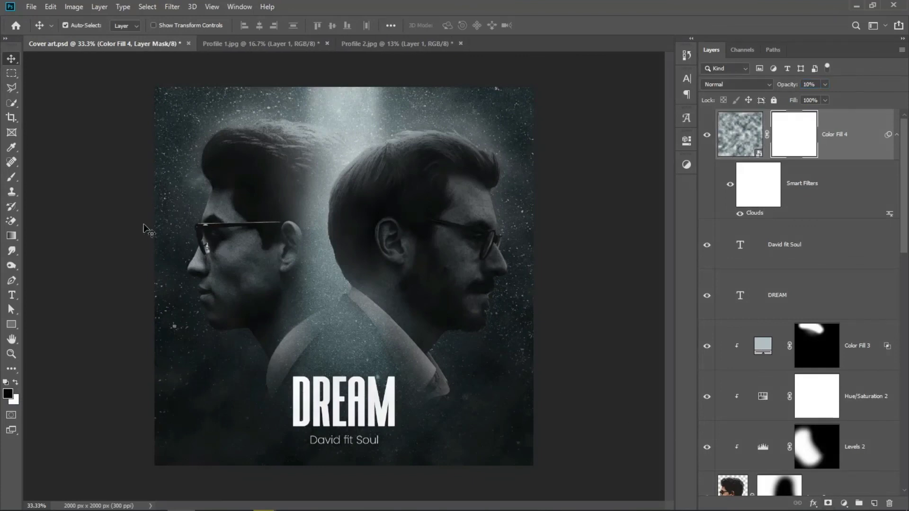
pyautogui.click(11, 177)
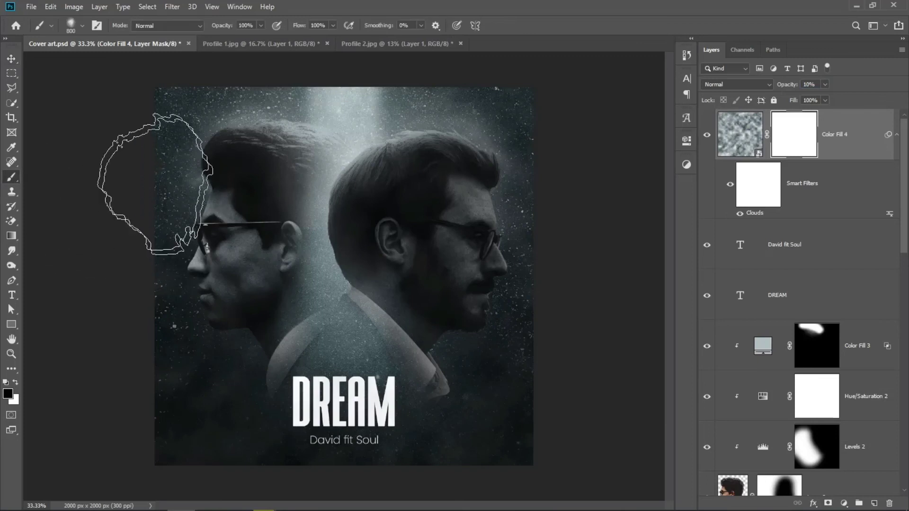
pyautogui.click(79, 28)
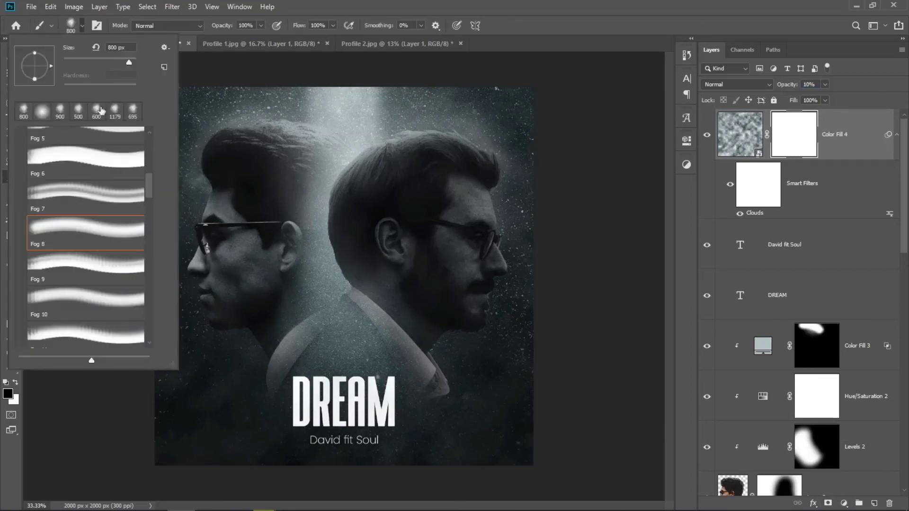
pyautogui.moveTo(149, 194); pyautogui.dragTo(150, 146)
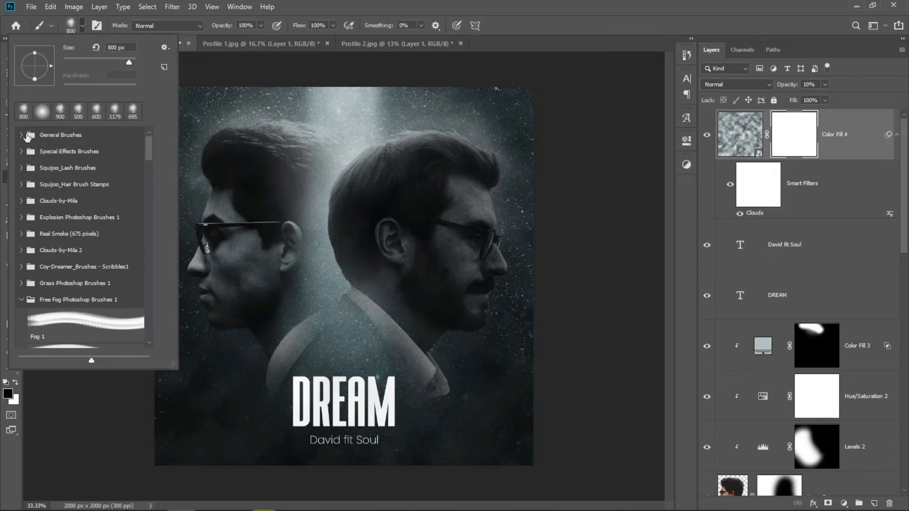
pyautogui.click(21, 135)
pyautogui.click(95, 203)
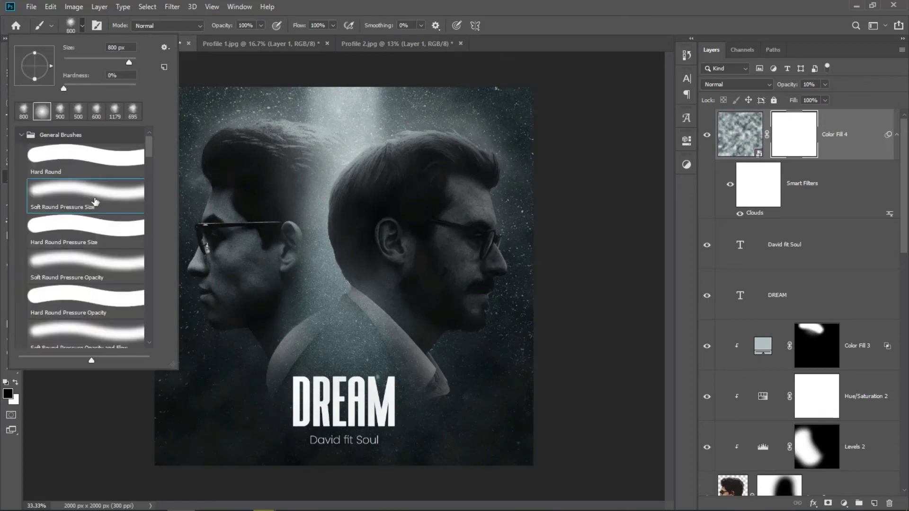
# Step: Set black, limit the clouds to the cover's bottom, and add empty Layer 4
pyautogui.click(8, 395)
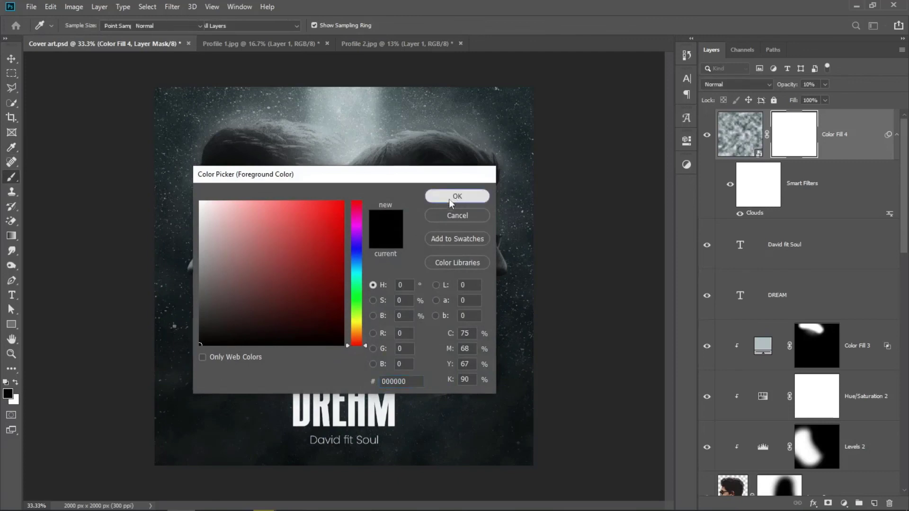
pyautogui.click(457, 196)
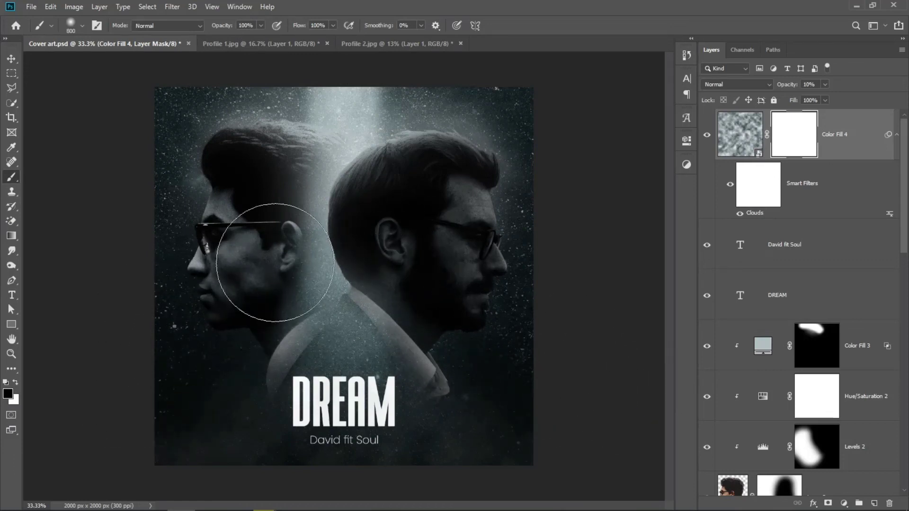
pyautogui.hotkey('ctrl', 'i')
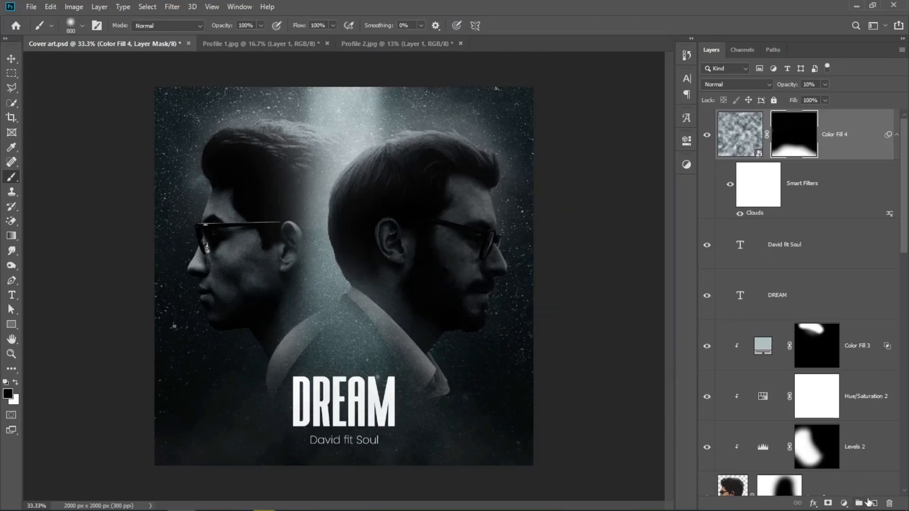
pyautogui.click(873, 503)
pyautogui.press('x')
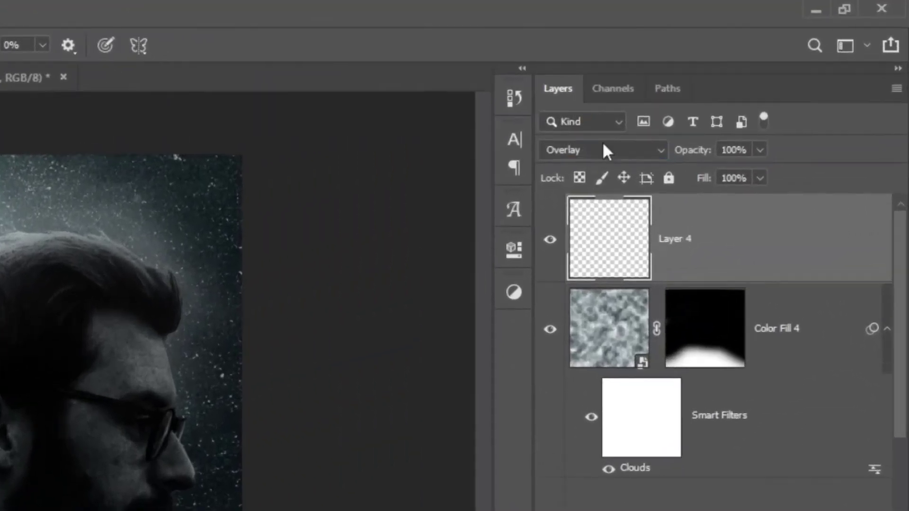
# Step: Set Layer 4 to Overlay blending and choose the Fog 8 brush
pyautogui.click(737, 83)
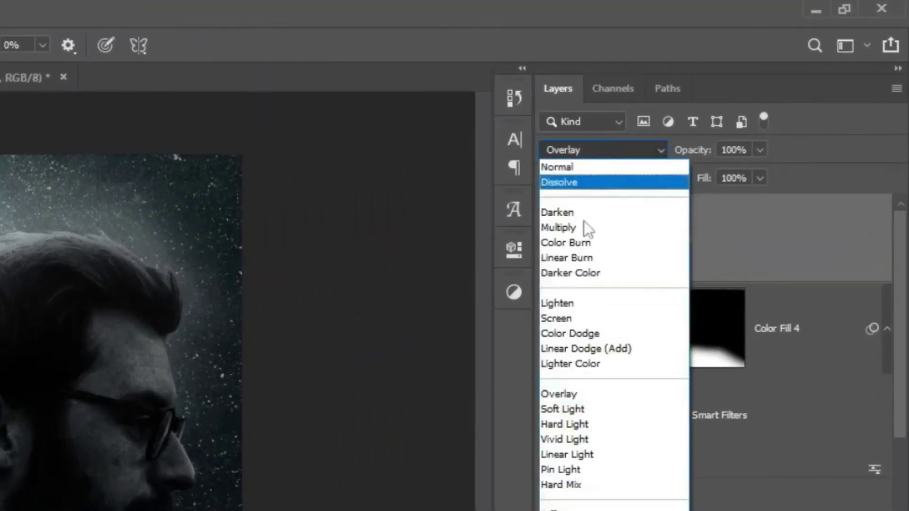
pyautogui.click(564, 394)
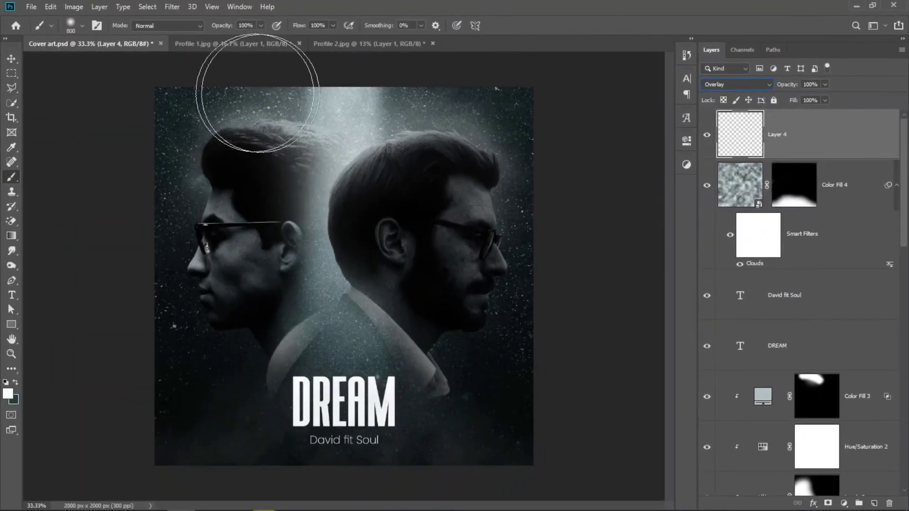
pyautogui.click(82, 26)
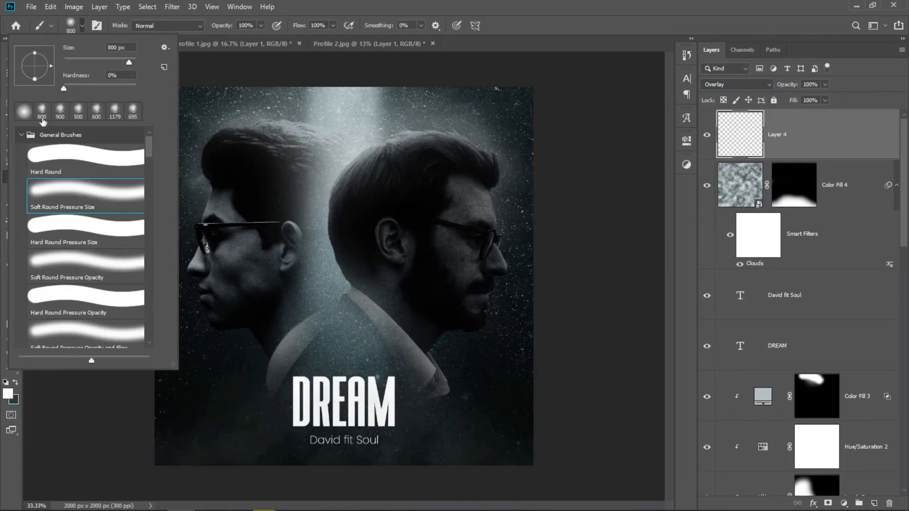
pyautogui.click(21, 135)
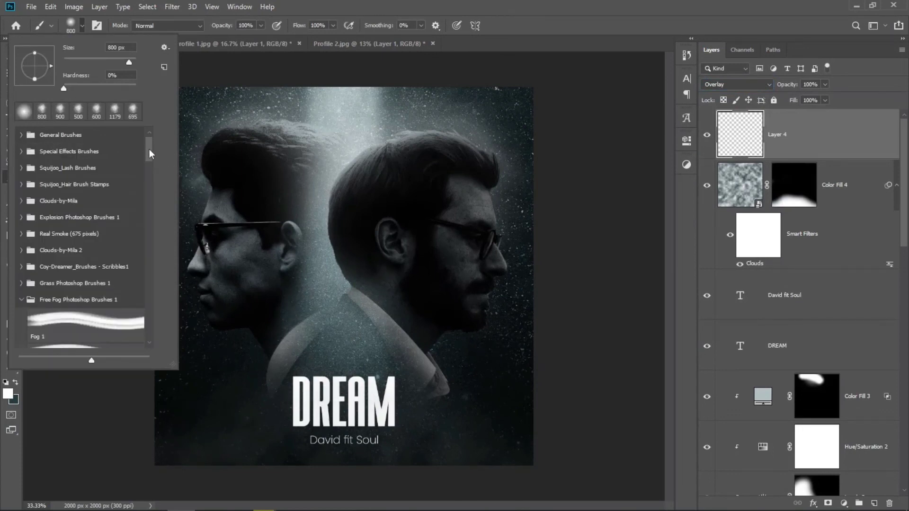
pyautogui.moveTo(150, 154); pyautogui.dragTo(151, 190)
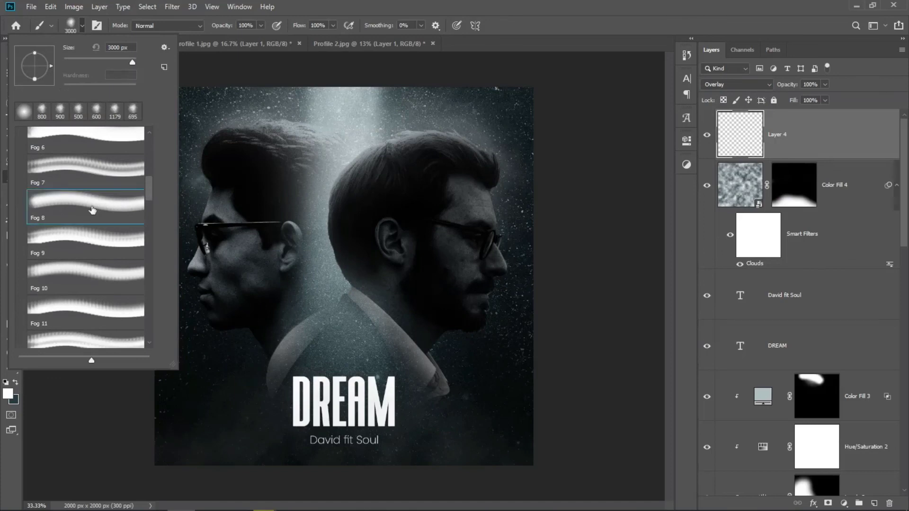
# Step: Paint white fog across the lower cover over the suit and DREAM title
pyautogui.click(9, 393)
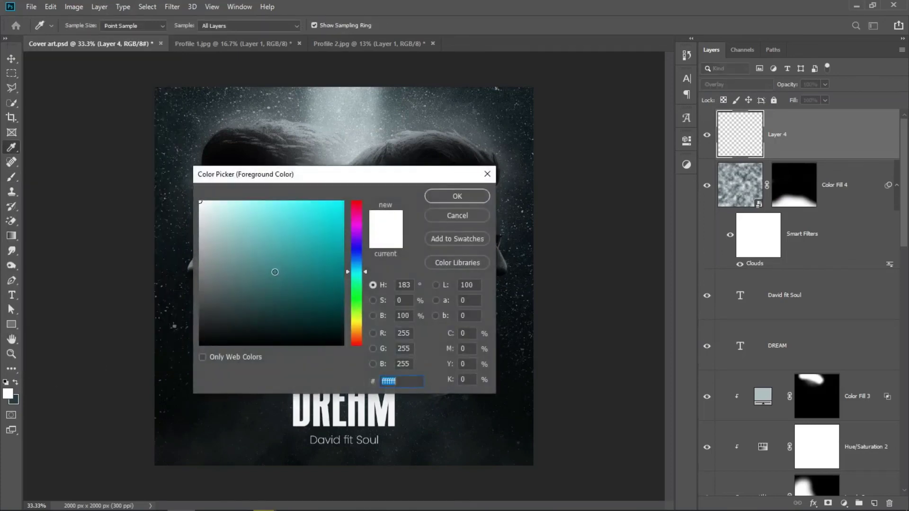
pyautogui.click(445, 197)
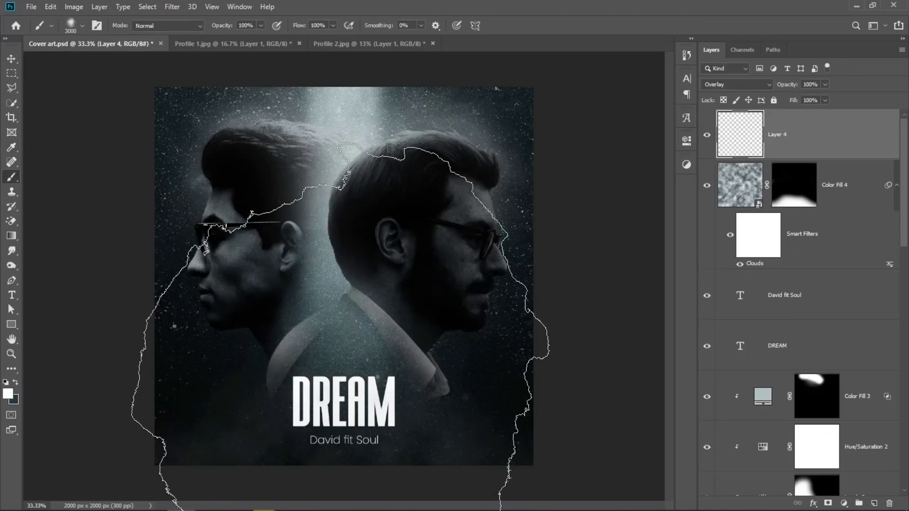
pyautogui.press('[')
pyautogui.press('[')
pyautogui.press('[')
pyautogui.press(']')
pyautogui.press(']')
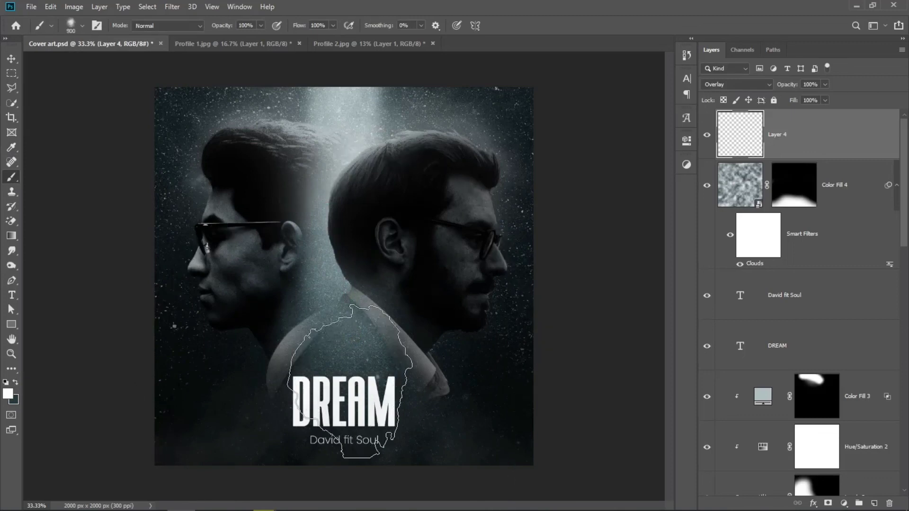
pyautogui.moveTo(245, 457); pyautogui.dragTo(400, 457)
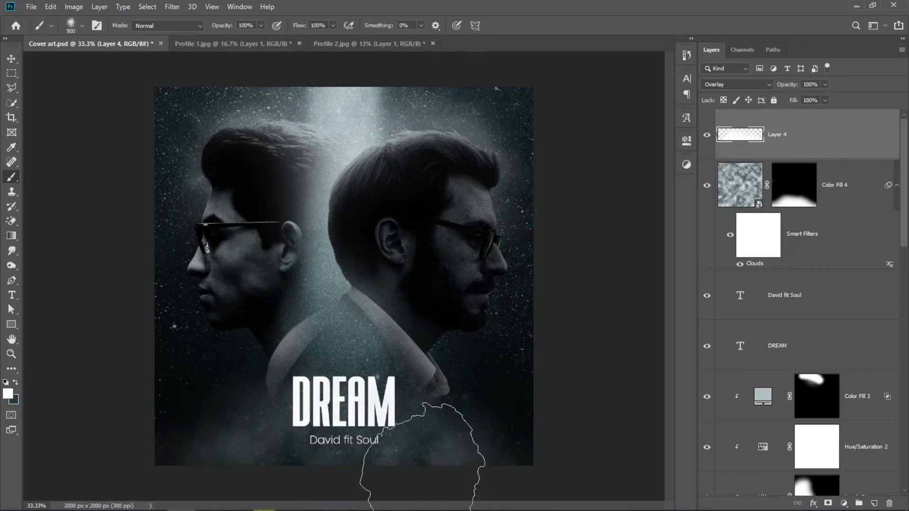
pyautogui.moveTo(400, 457); pyautogui.dragTo(353, 445)
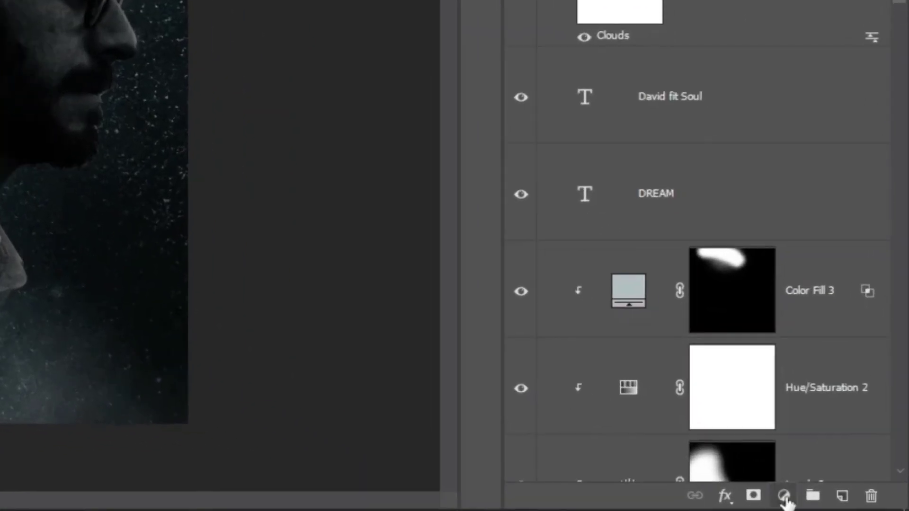
pyautogui.click(843, 503)
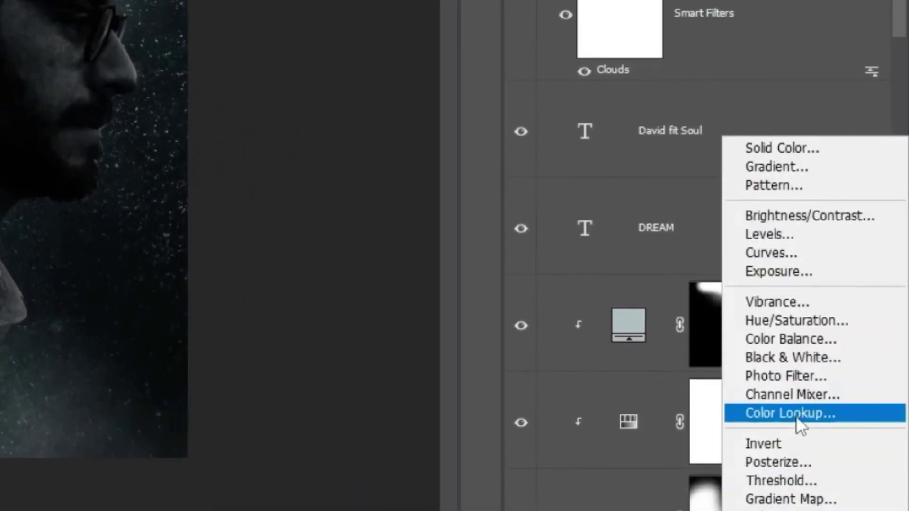
# Step: Add a Color Lookup adjustment using FuturisticBleak.3DL and collapse its Properties panel
pyautogui.click(801, 418)
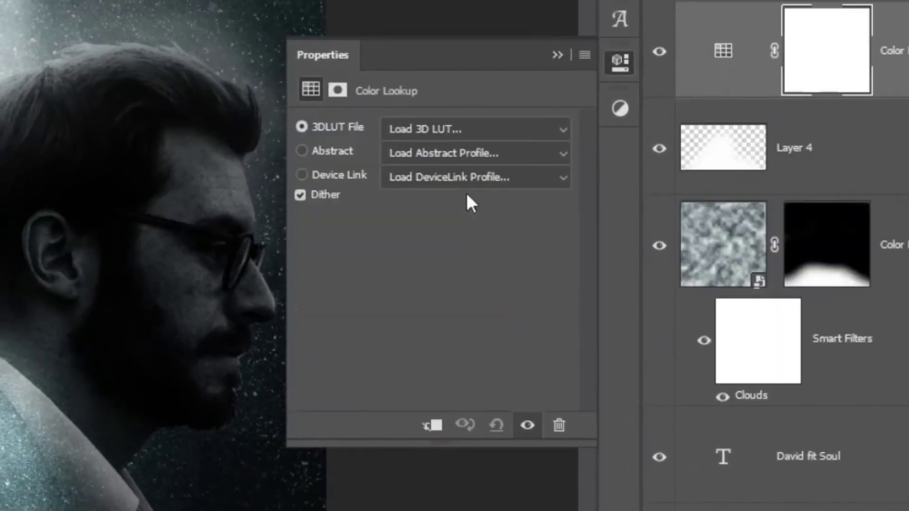
pyautogui.click(458, 131)
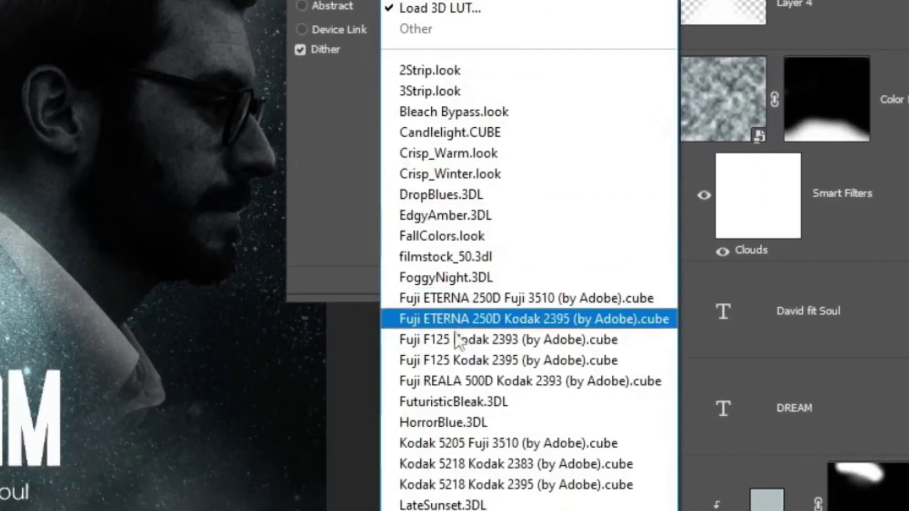
pyautogui.click(457, 401)
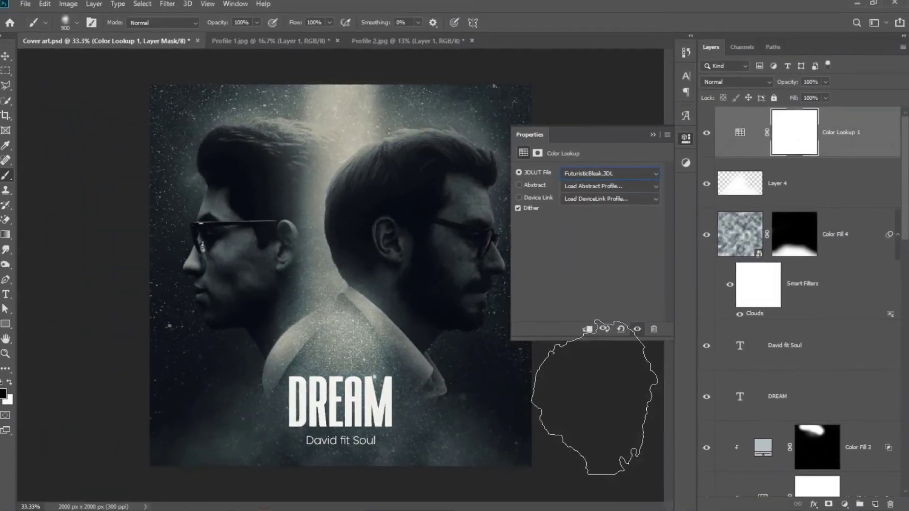
pyautogui.click(654, 135)
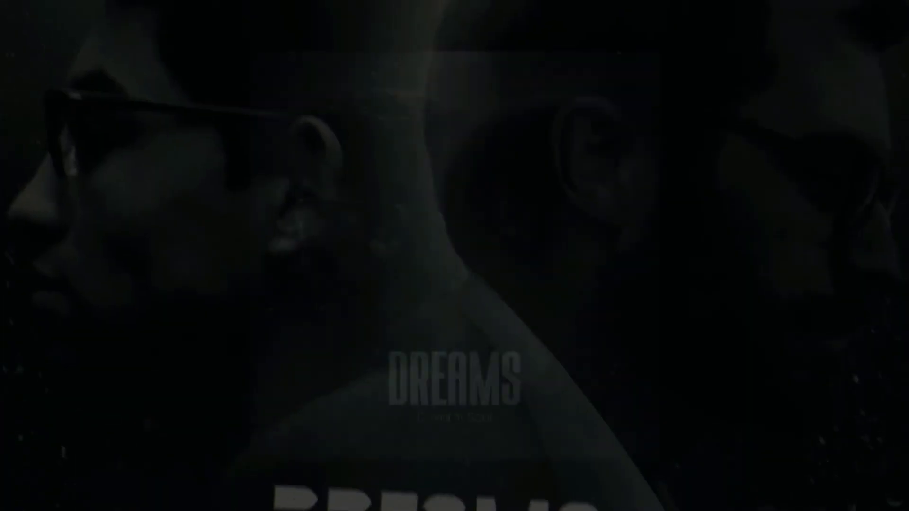